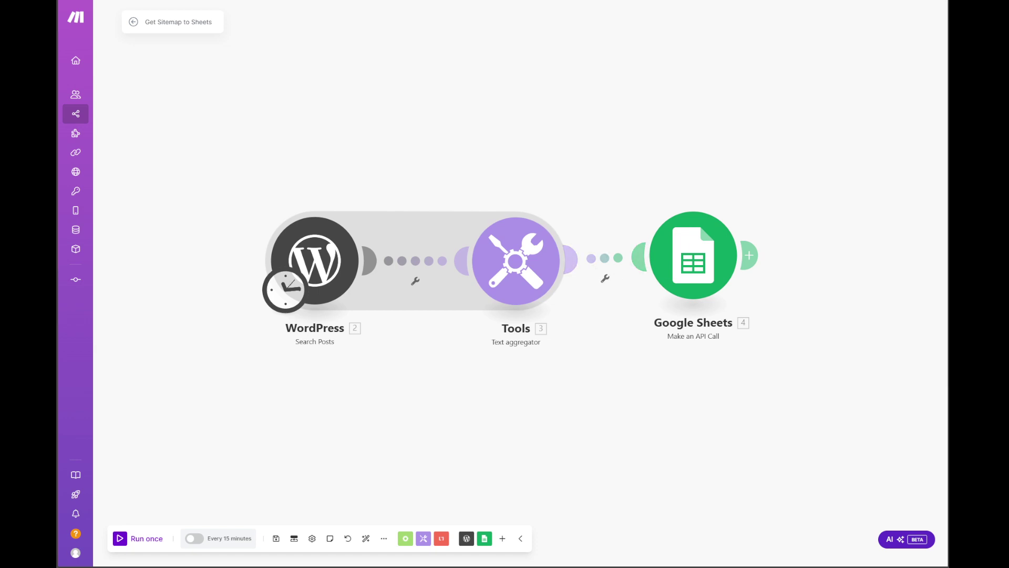
Step: Bring up the YouTube Tutorials spreadsheet and examine the GDG Posts column headers, including Featured IMG CHECK and Update Post
drag(946, 260, 337, 35)
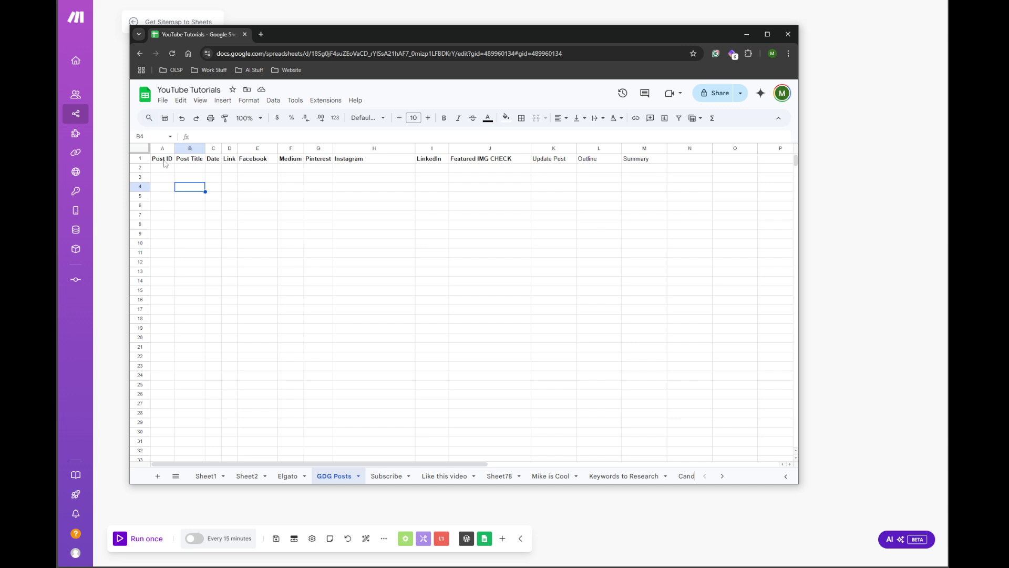
drag(165, 163, 495, 174)
click(493, 169)
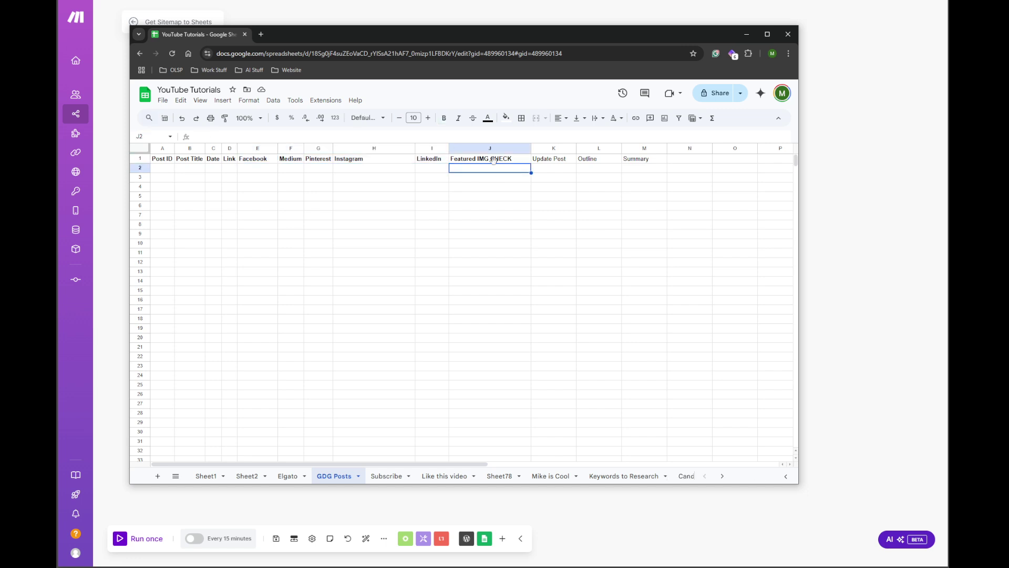
click(496, 161)
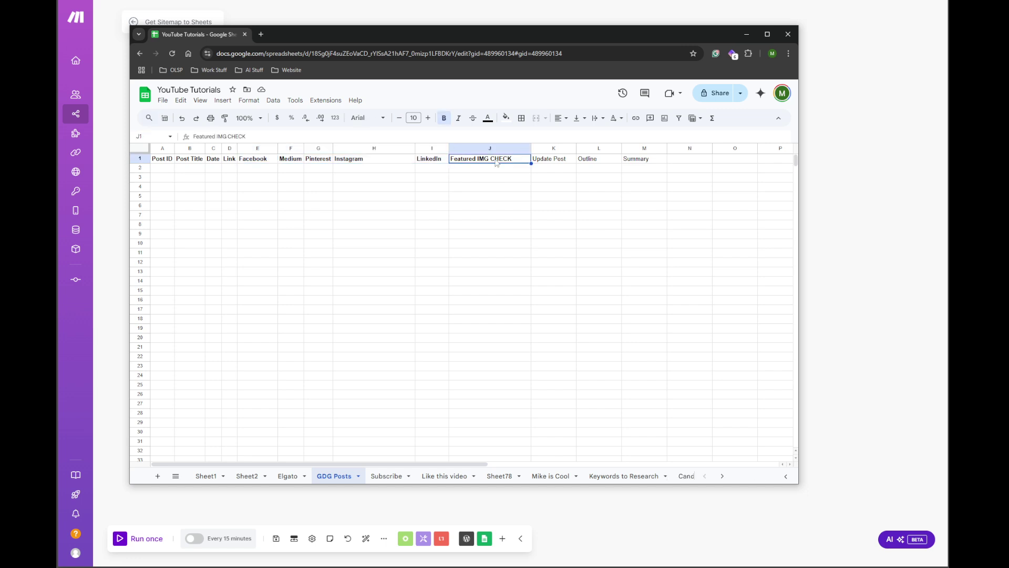
click(555, 163)
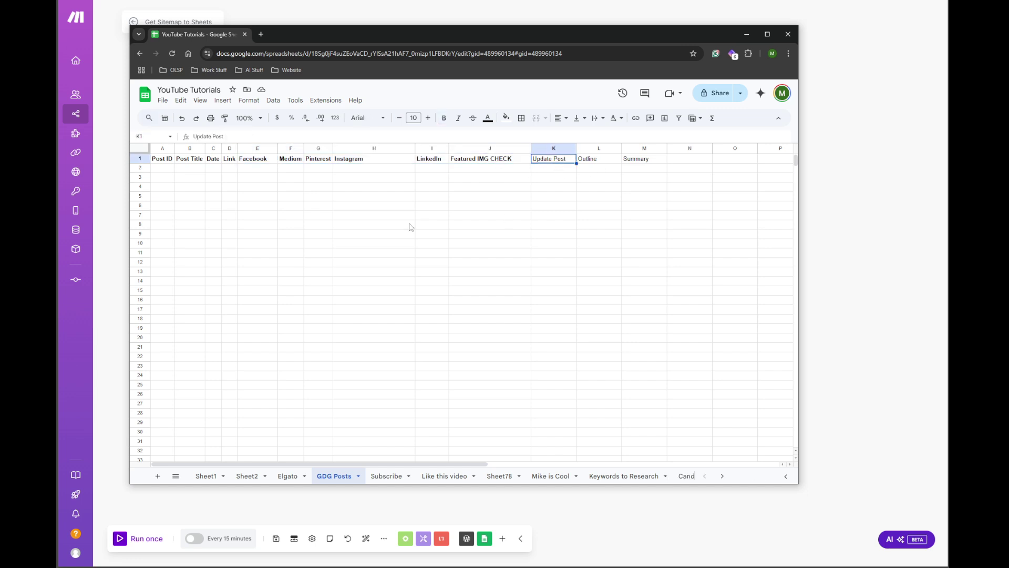
click(350, 225)
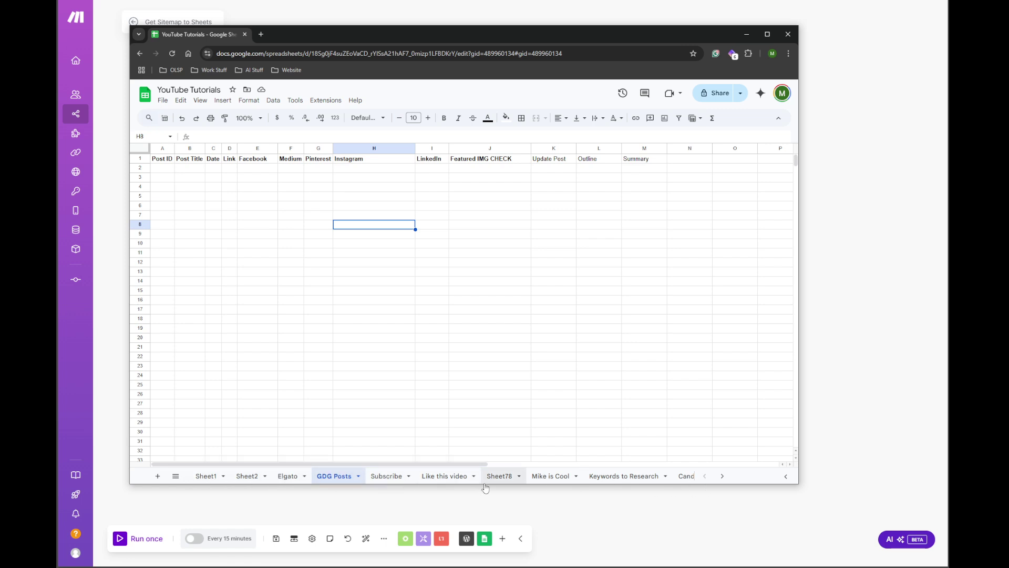
Step: Compare the Mike is Cool sheet with GDG Posts, review the rows under the GDG Posts headers, and return to the Make scenario
click(552, 476)
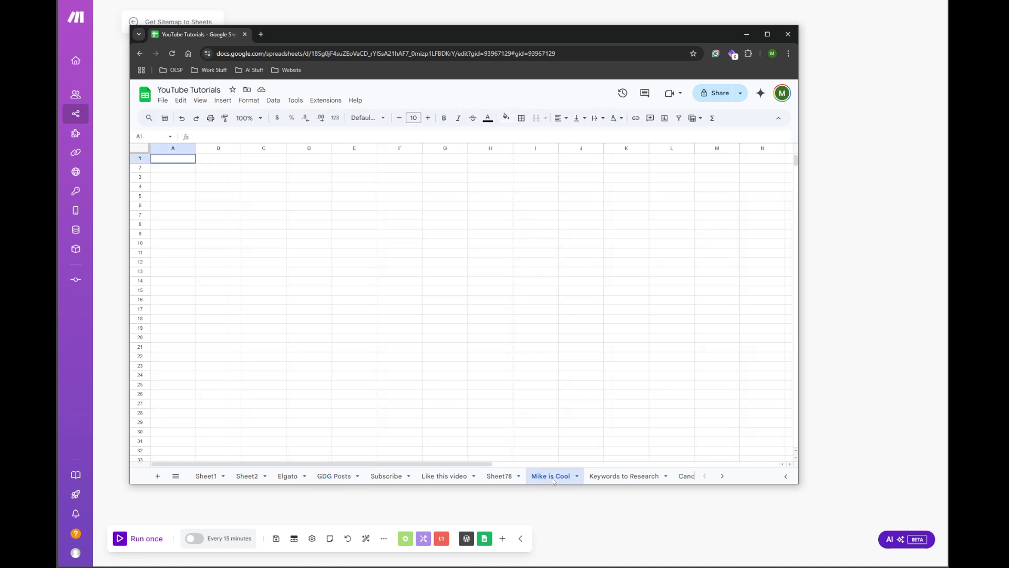
click(333, 476)
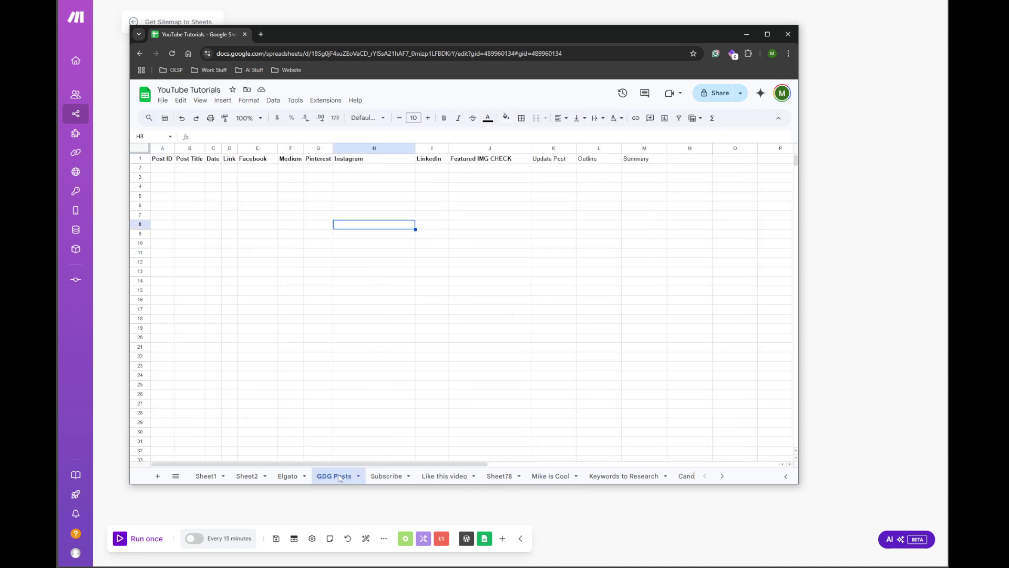
click(260, 215)
mouse_move(163, 170)
mouse_down()
mouse_move(410, 213)
mouse_move(640, 311)
mouse_up()
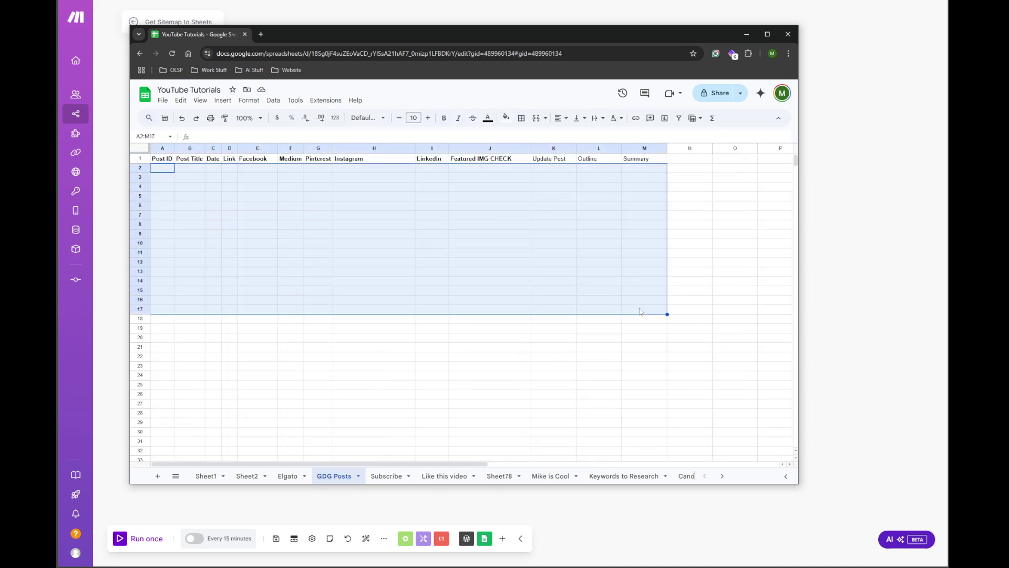
click(484, 340)
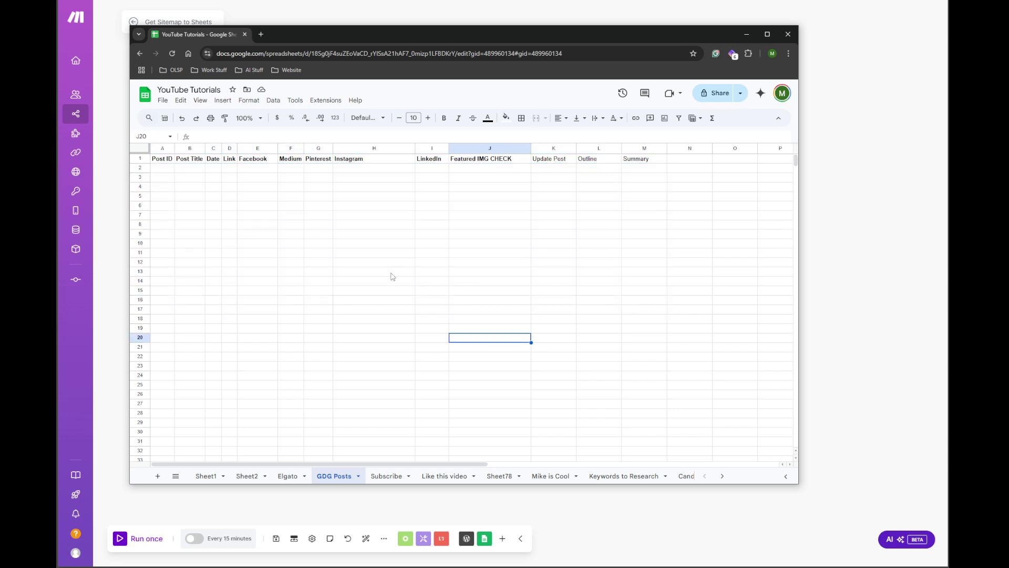
click(362, 238)
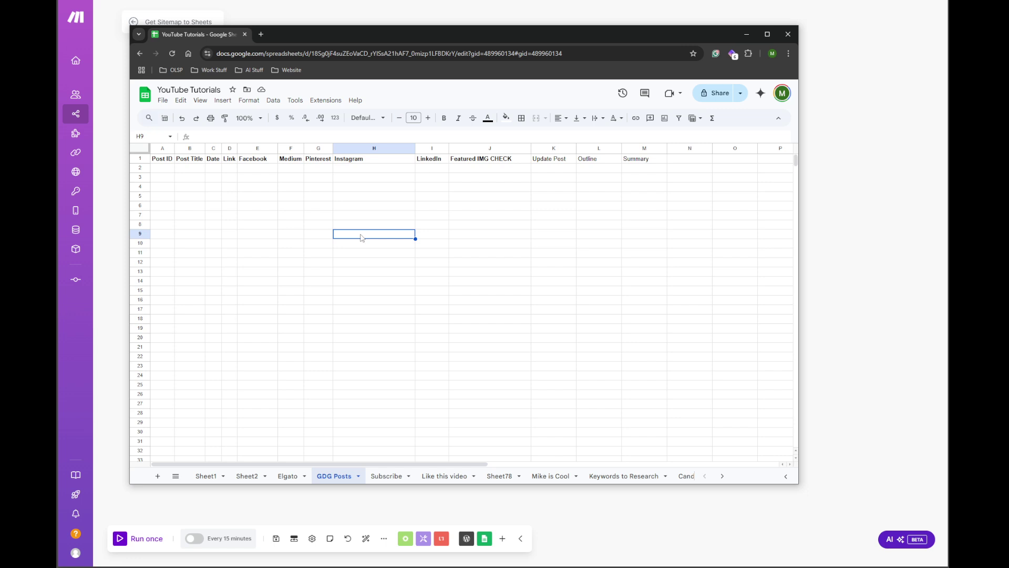
drag(263, 169, 513, 178)
click(299, 172)
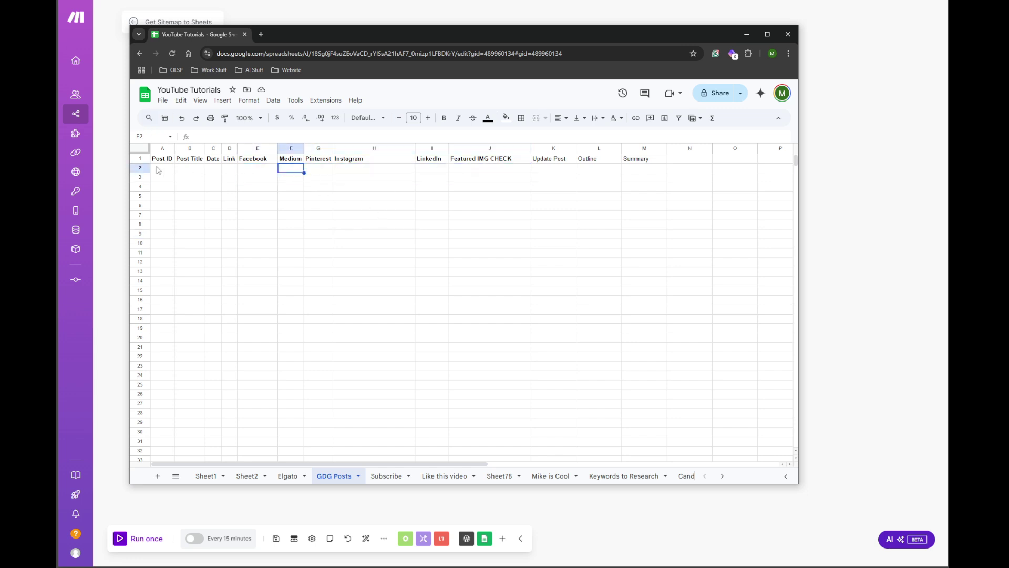
drag(162, 169, 271, 177)
click(267, 226)
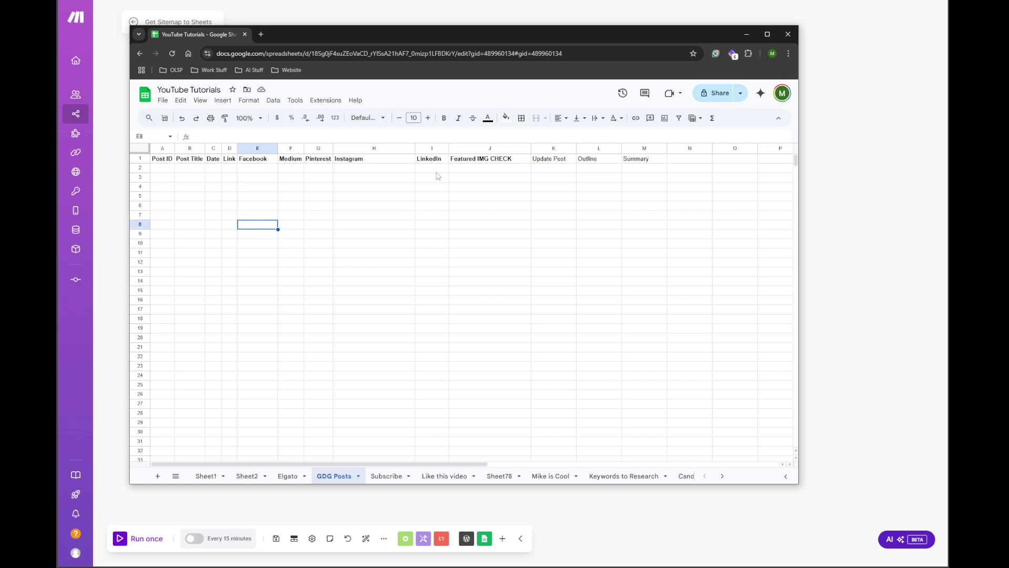
drag(418, 33, 1008, 147)
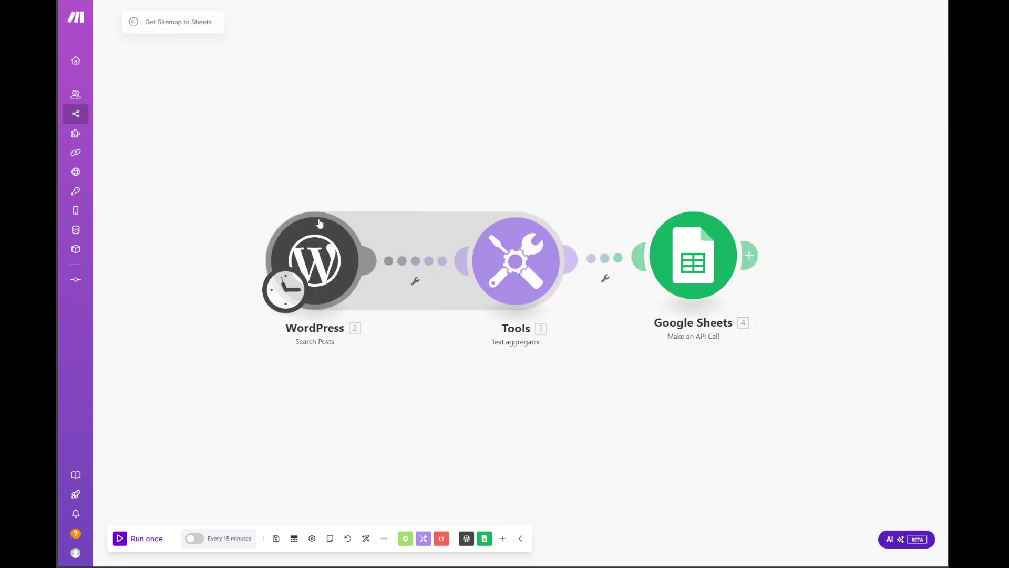
Step: Move the existing WordPress, Tools and Google Sheets modules to the upper part of the canvas to free space below
drag(312, 260, 292, 88)
drag(516, 260, 490, 91)
drag(707, 238, 701, 69)
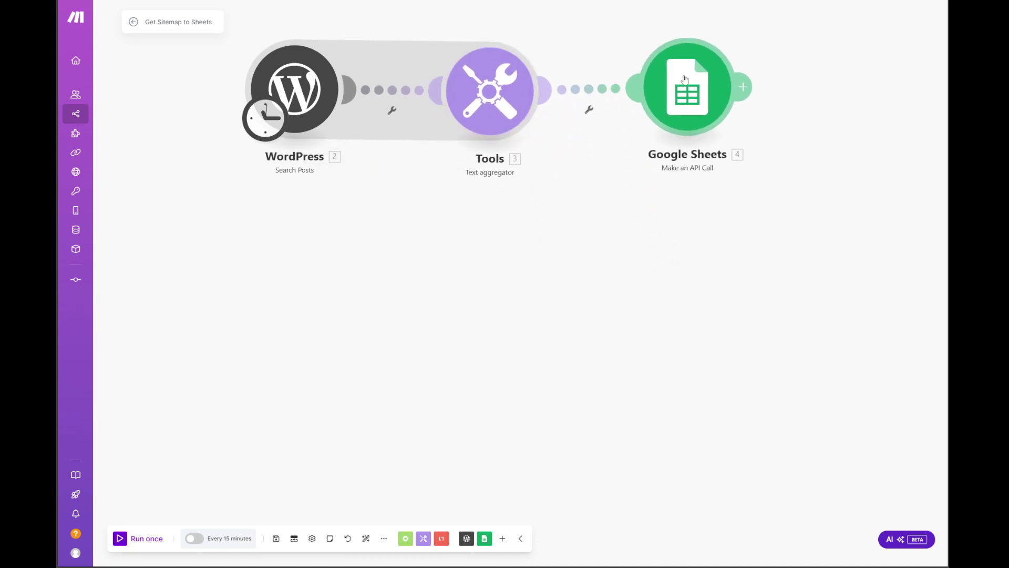
Step: Add a separate WordPress Search Posts module below the existing chain and connect it automatically to the scenario flow
right_click(313, 318)
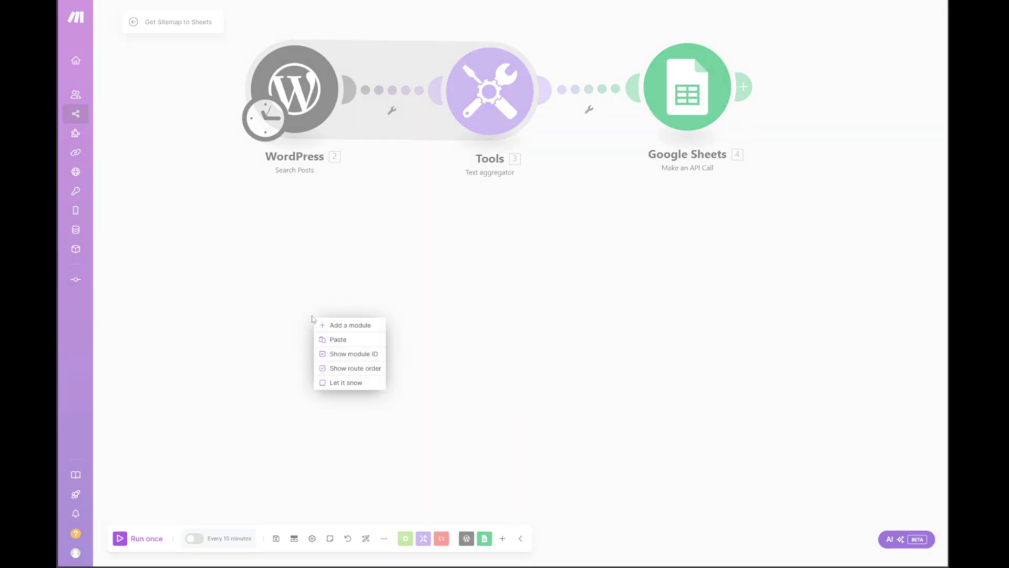
click(348, 326)
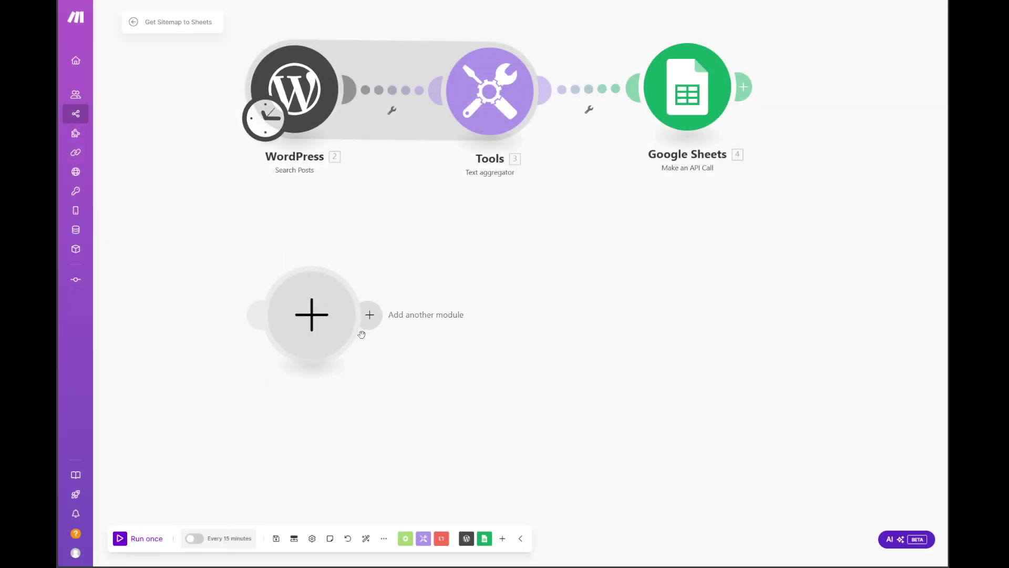
click(317, 325)
click(413, 237)
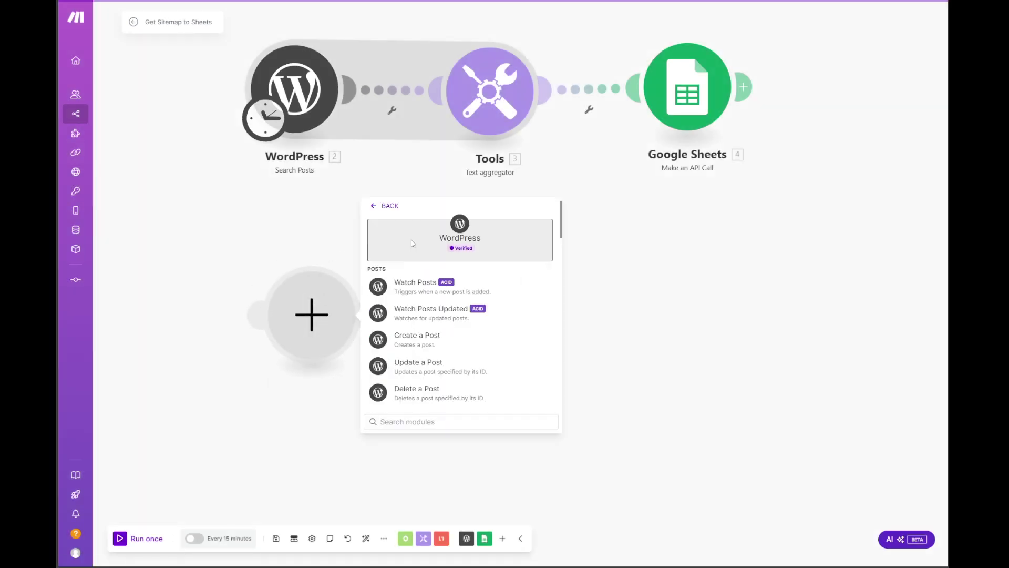
scroll(436, 350, down, 2)
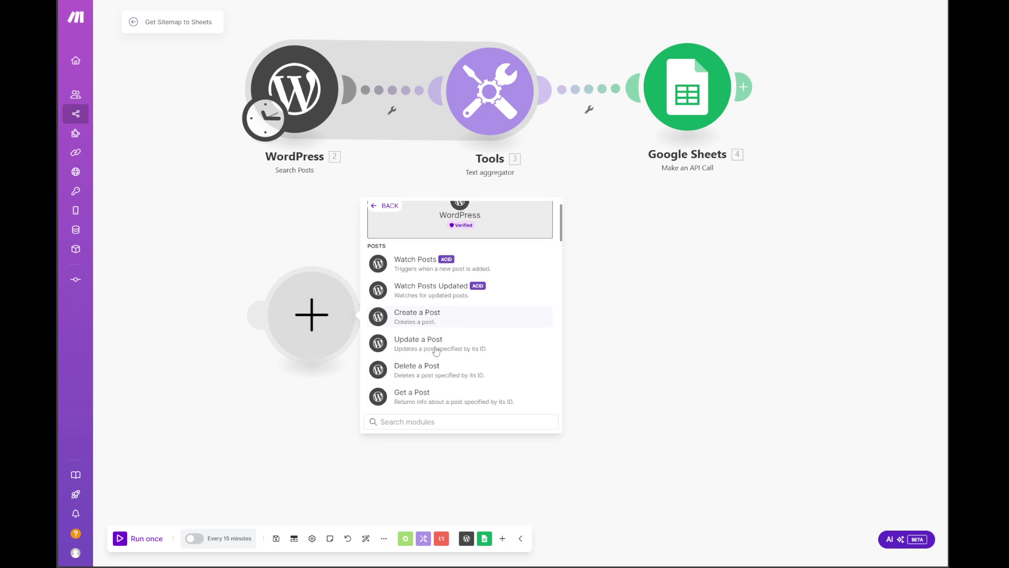
click(416, 357)
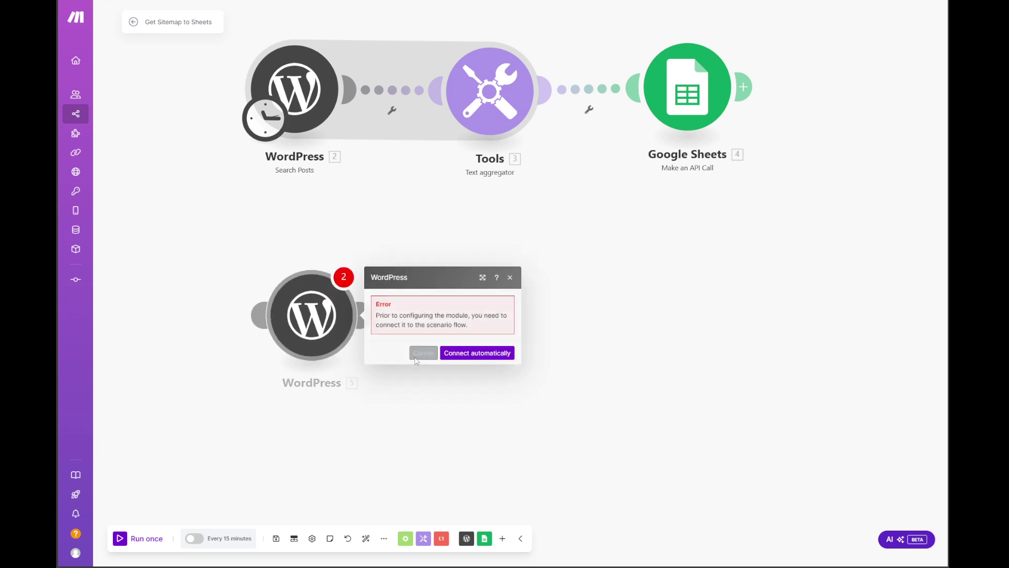
click(477, 352)
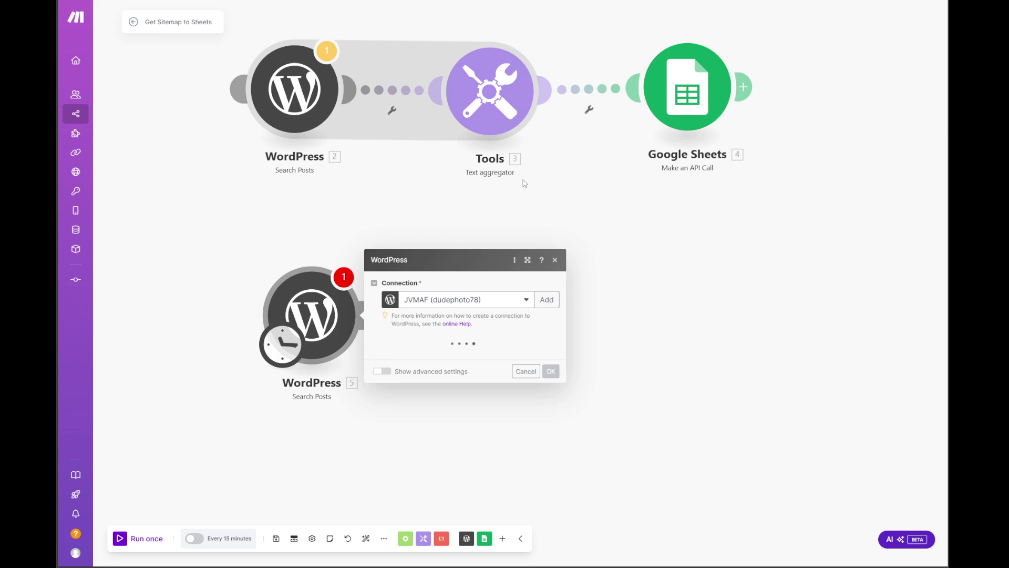
Step: Set the new module's connection to My WordPress connection (Grid Down D...) and its type to Posts
click(527, 147)
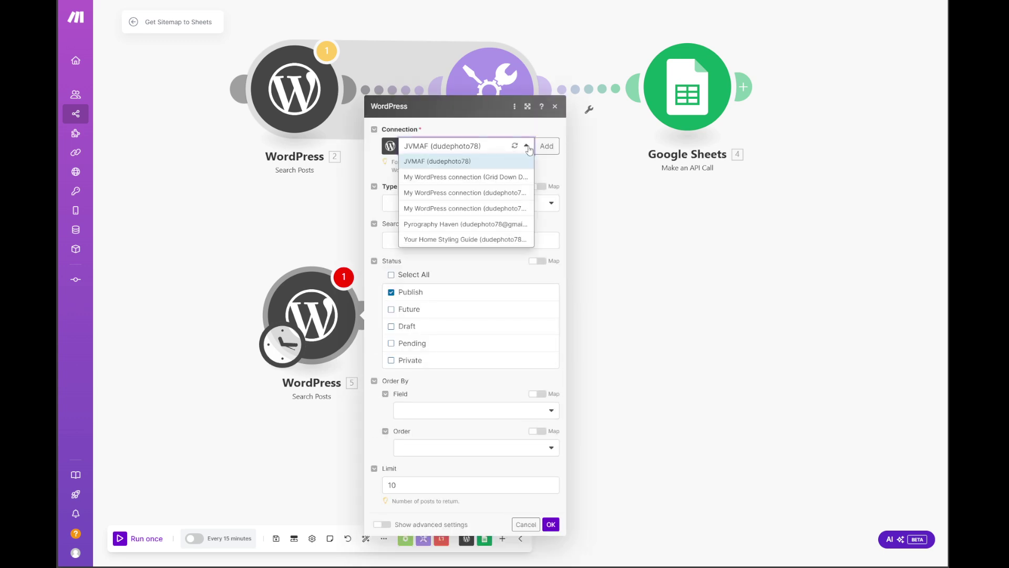
click(500, 177)
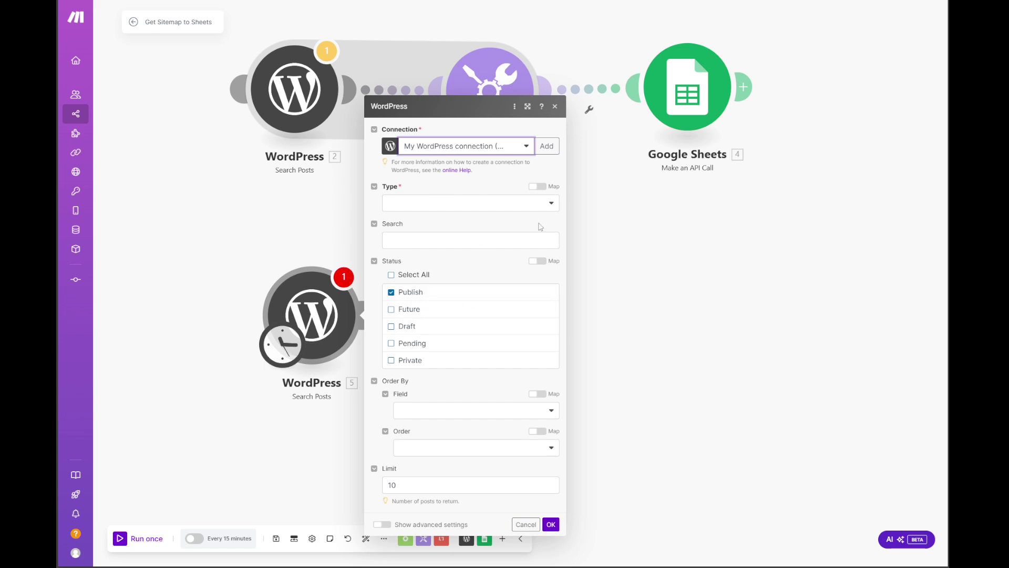
click(450, 209)
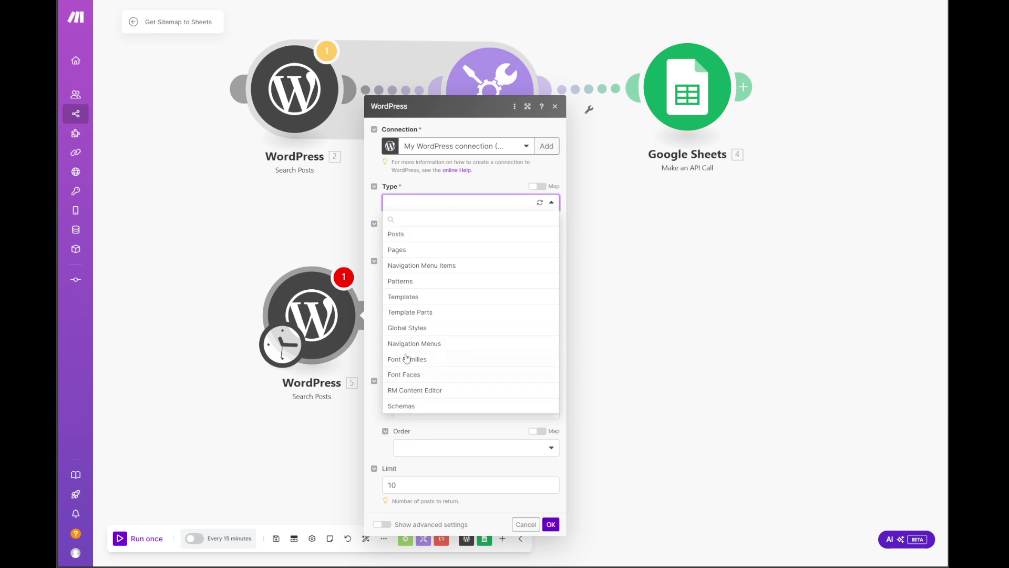
click(402, 238)
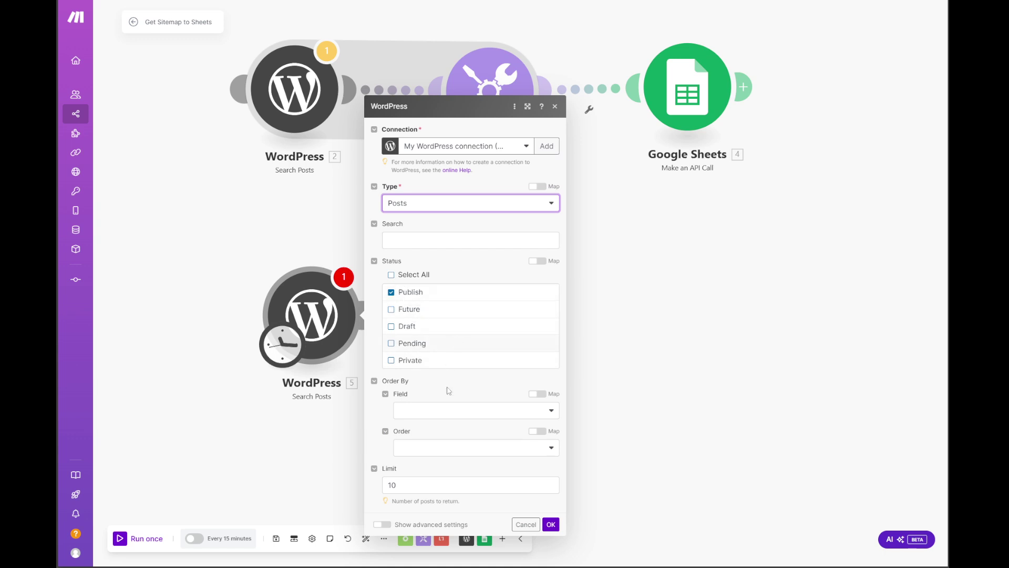
Step: Order the searched posts by Date in Ascending order
click(455, 415)
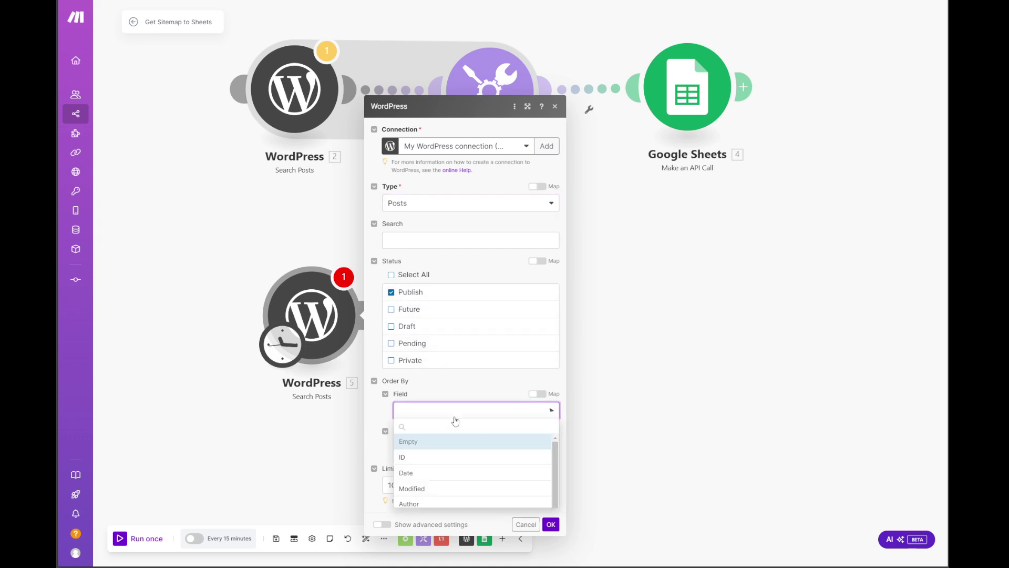
click(425, 478)
click(440, 448)
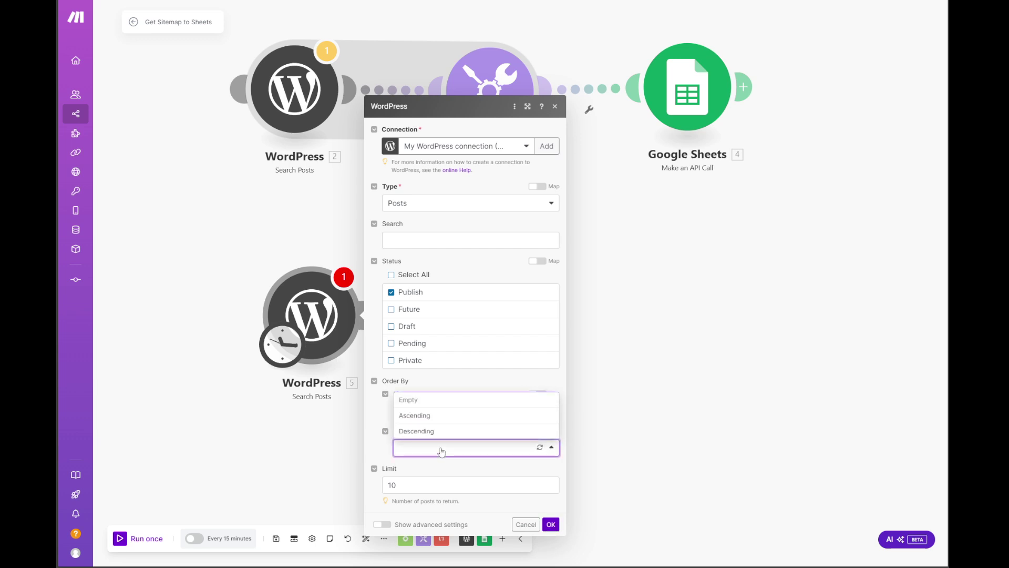
click(423, 421)
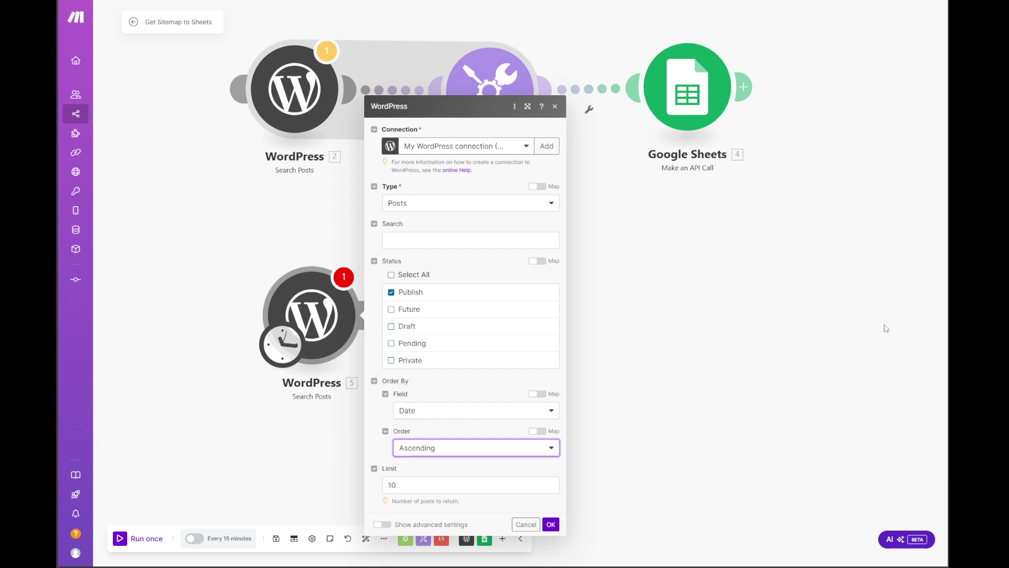
Step: Glance at the target spreadsheet, try Descending as the post order, then restore Ascending and save the new WordPress module's settings
key(alt+Tab)
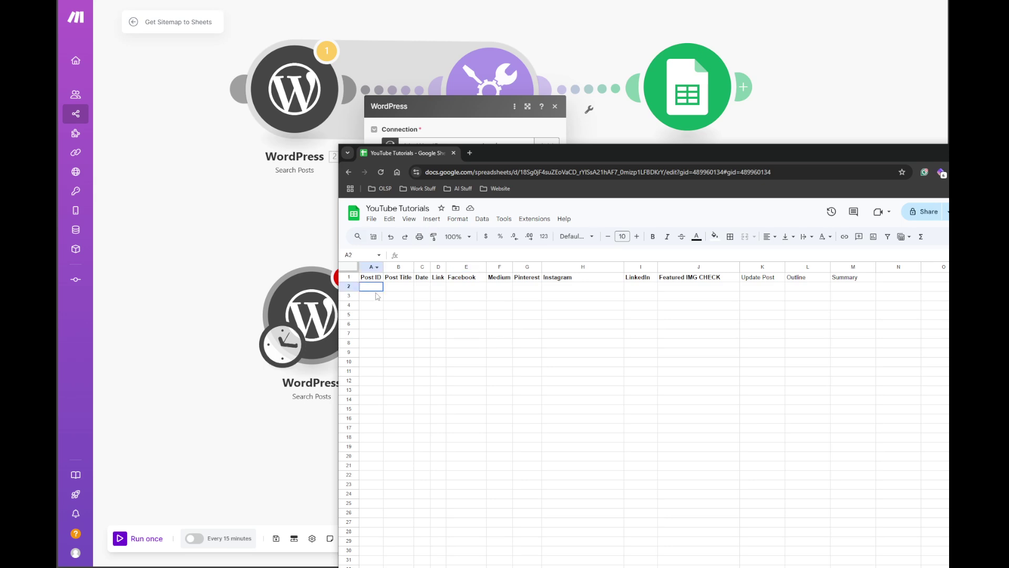
key(alt+Tab)
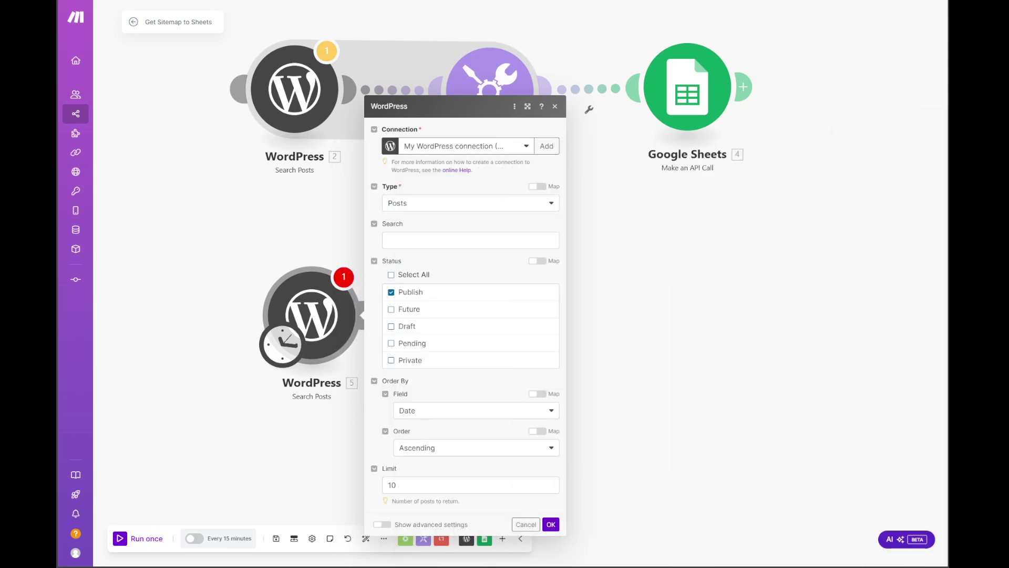
click(443, 448)
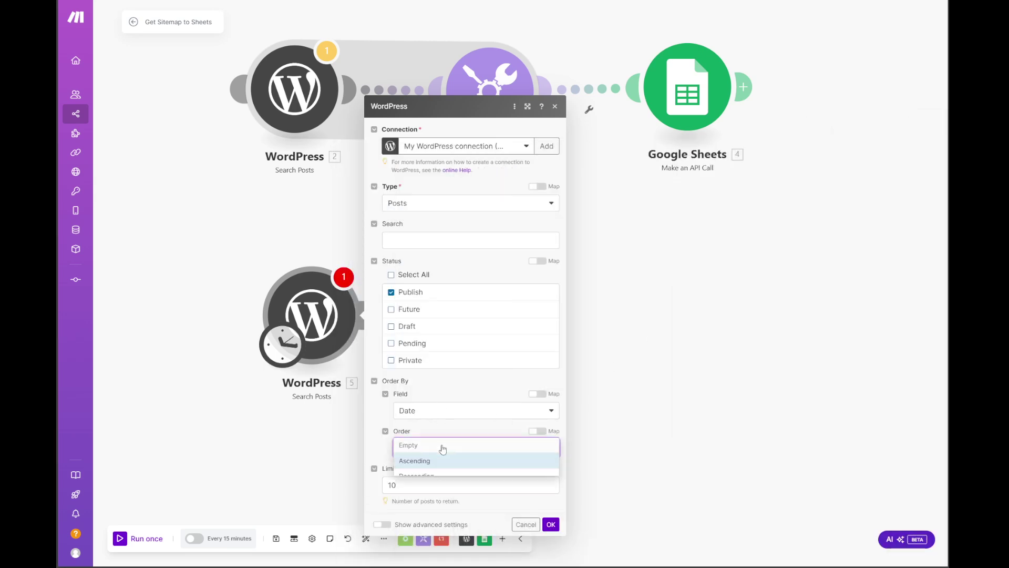
click(433, 477)
click(439, 450)
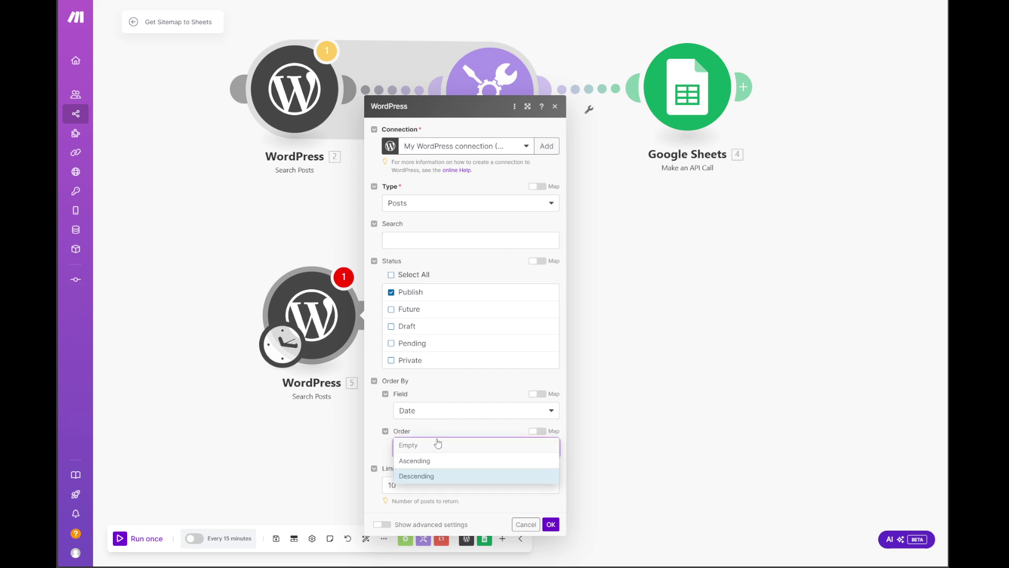
click(436, 463)
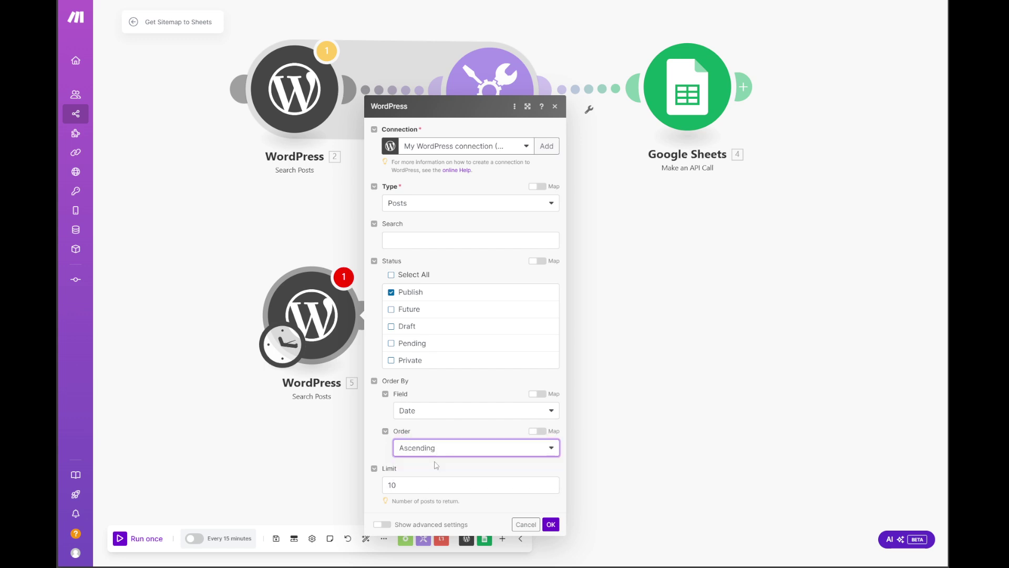
click(550, 526)
Step: Move the trigger to the original WordPress module to examine its search settings, then return it to the new module and reopen that module's settings
click(307, 112)
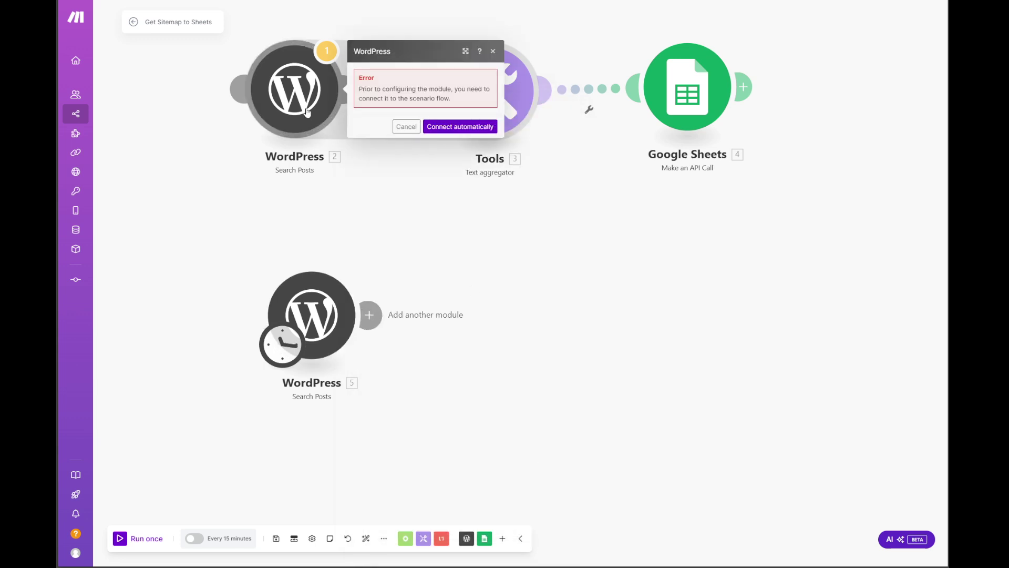
drag(286, 350, 314, 117)
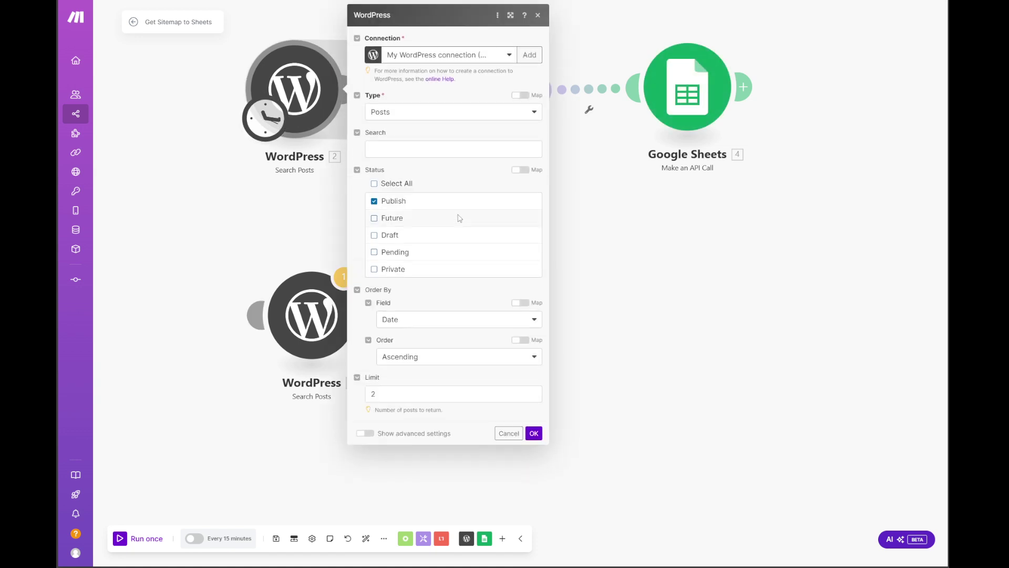
drag(271, 124, 296, 335)
click(312, 316)
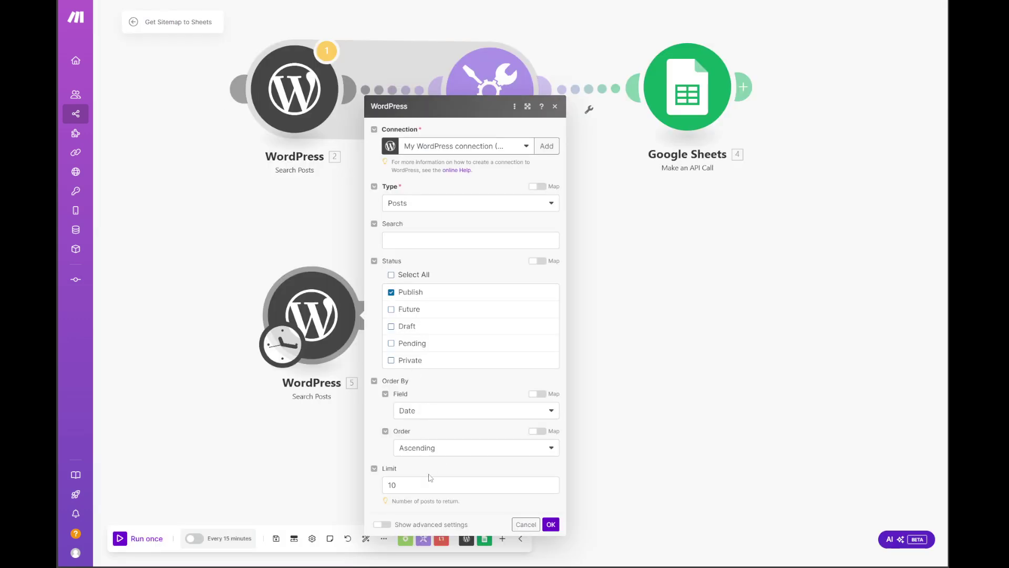
Step: Set the new WordPress module's post limit to 1000, confirm its settings and save the scenario
click(419, 487)
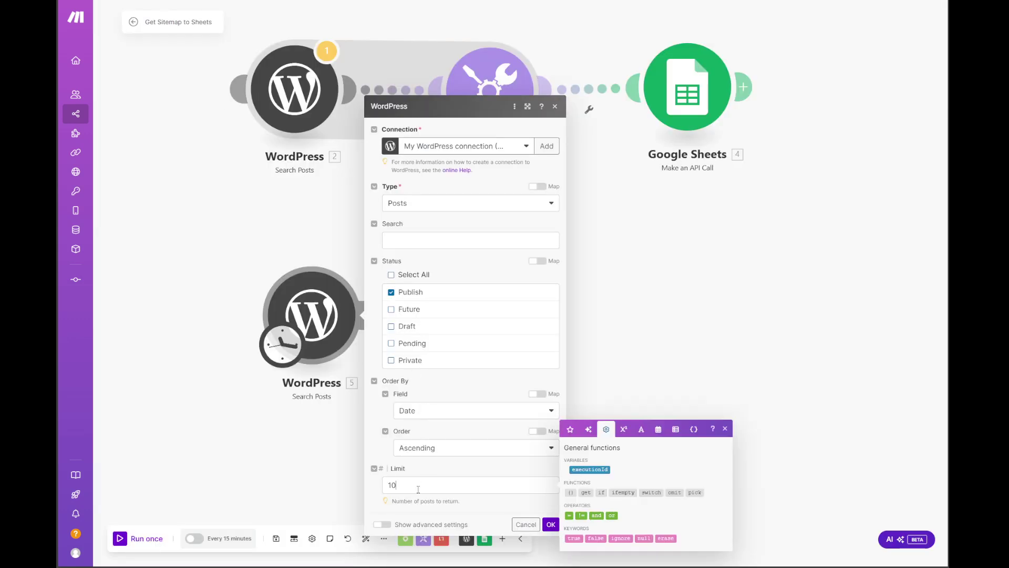
text(10)
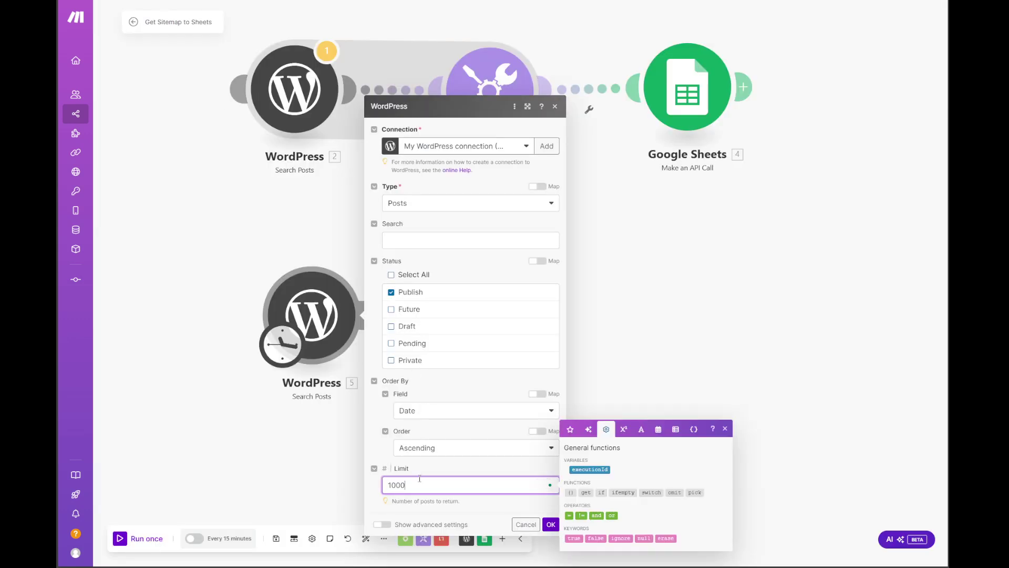
click(551, 525)
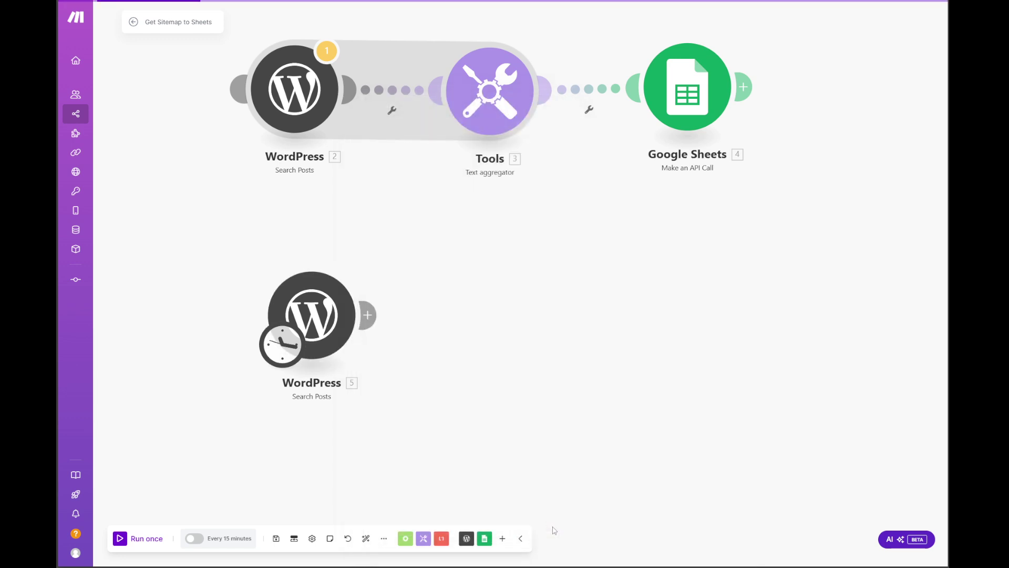
click(276, 539)
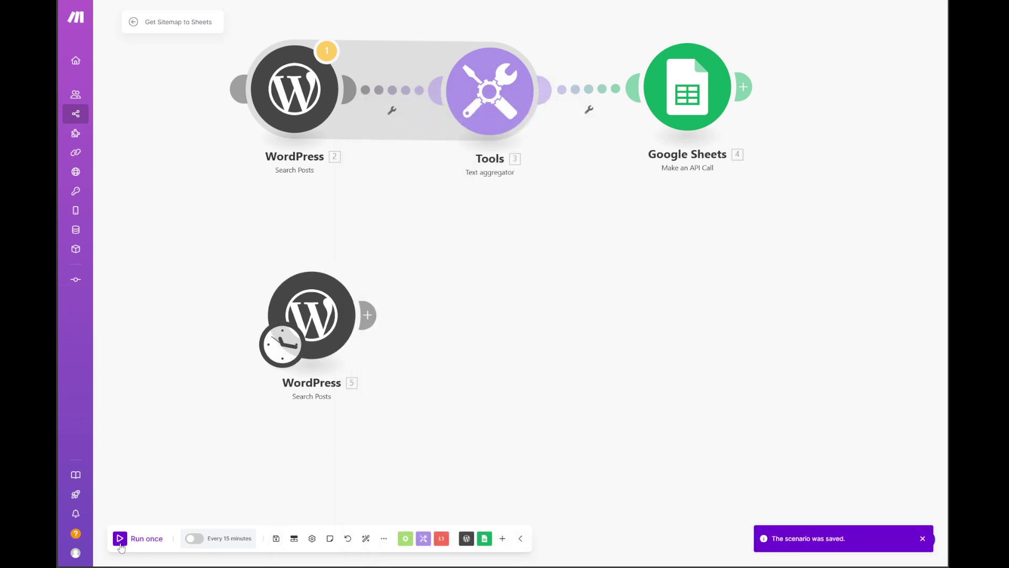
Step: Try running only the new WordPress module, stop the execution and dismiss its run details
right_click(311, 304)
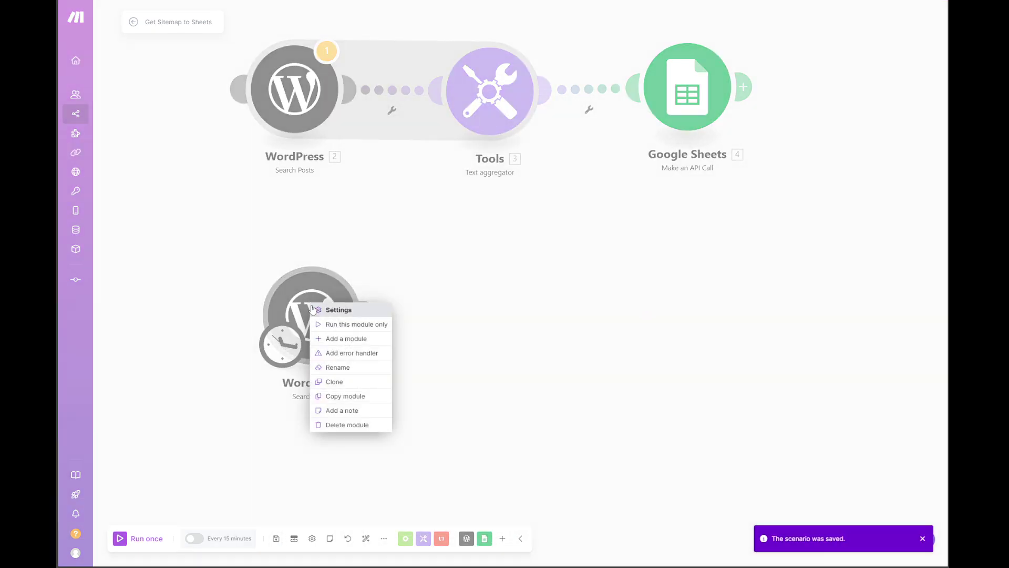
click(335, 324)
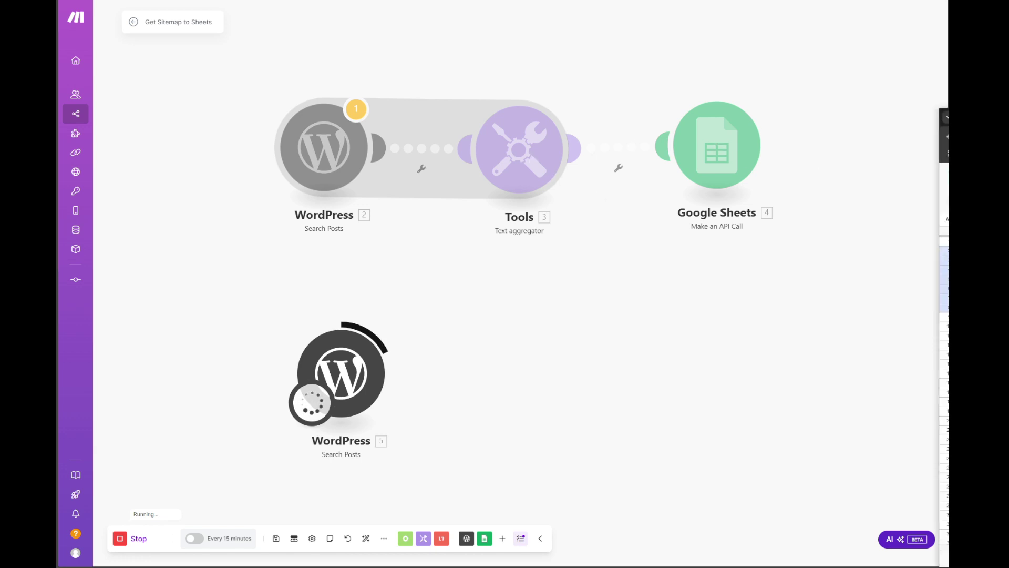
mouse_move(948, 94)
mouse_down()
mouse_move(524, 94)
mouse_move(948, 93)
mouse_up()
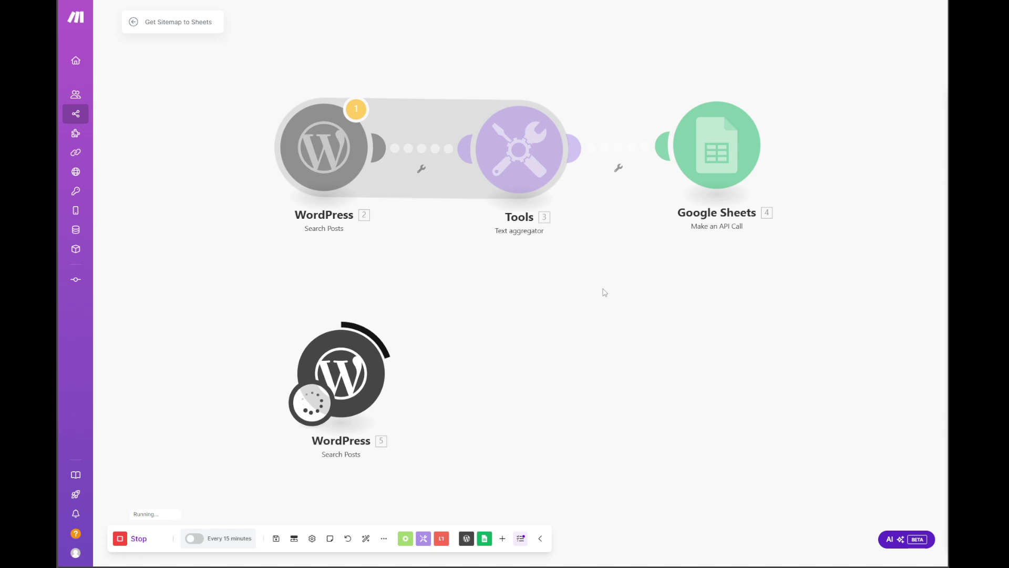
click(121, 543)
click(121, 542)
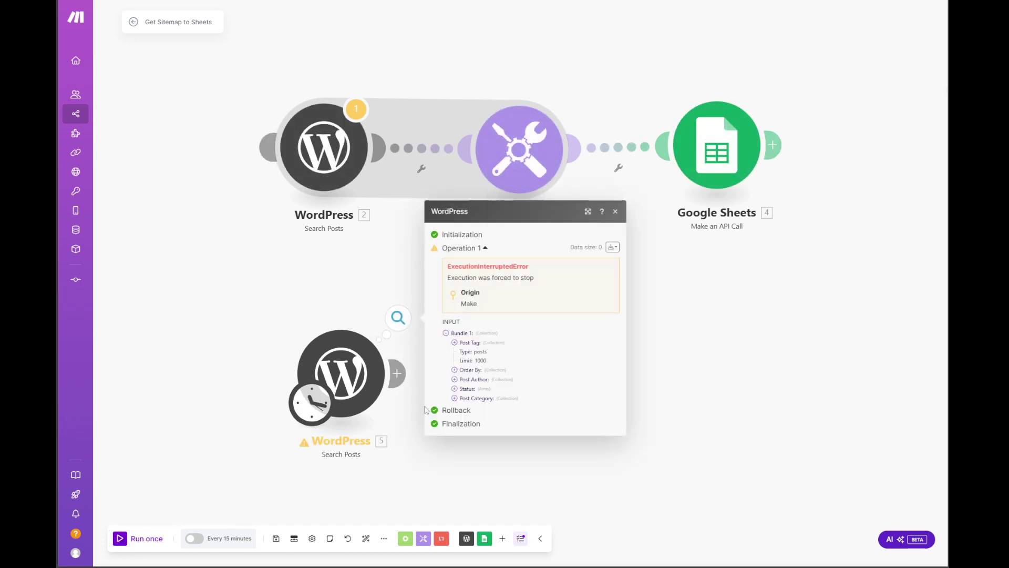
click(616, 212)
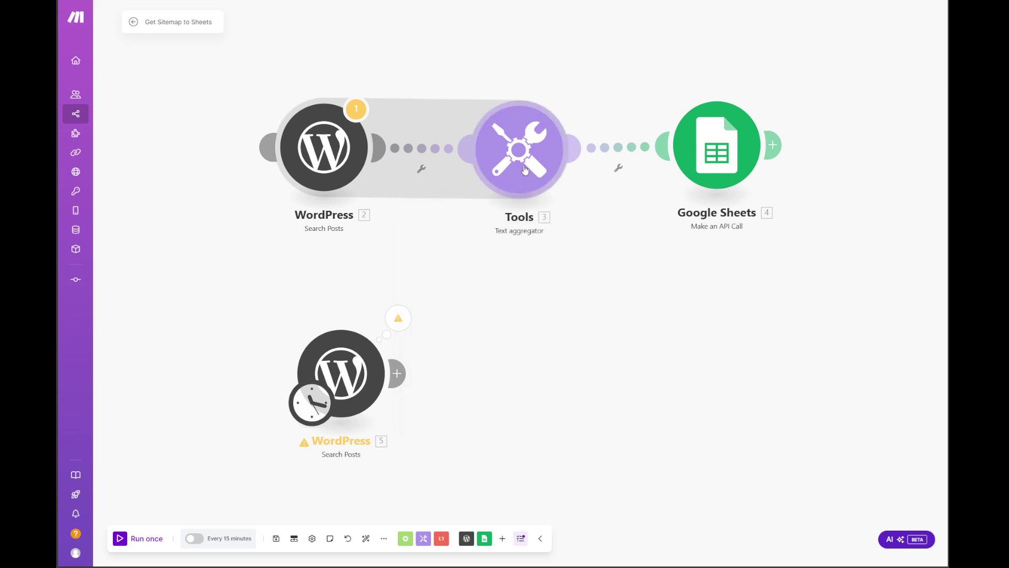
Step: Add a Tools Text aggregator module after the new WordPress module
drag(524, 174, 518, 165)
click(398, 372)
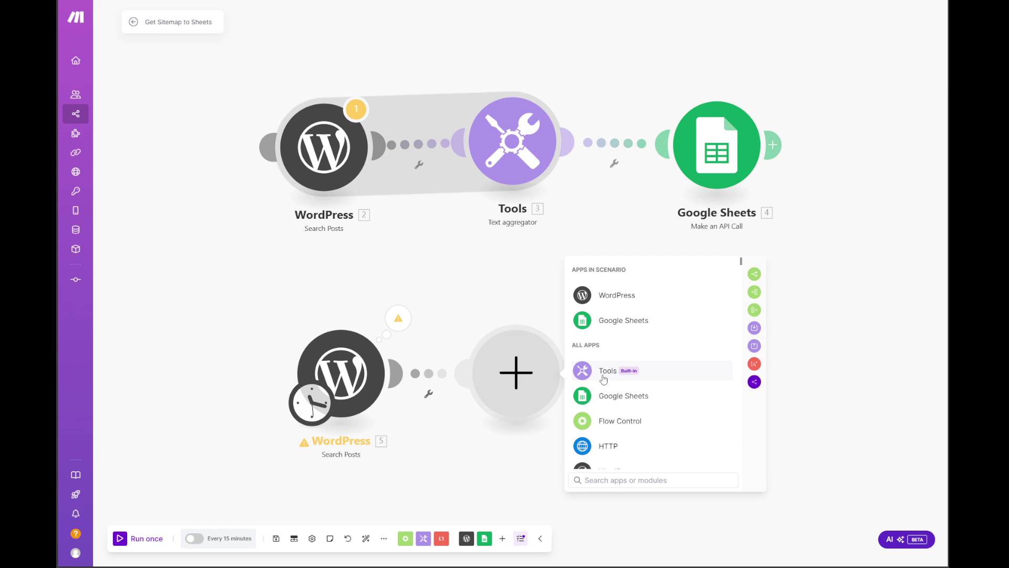
text(tool)
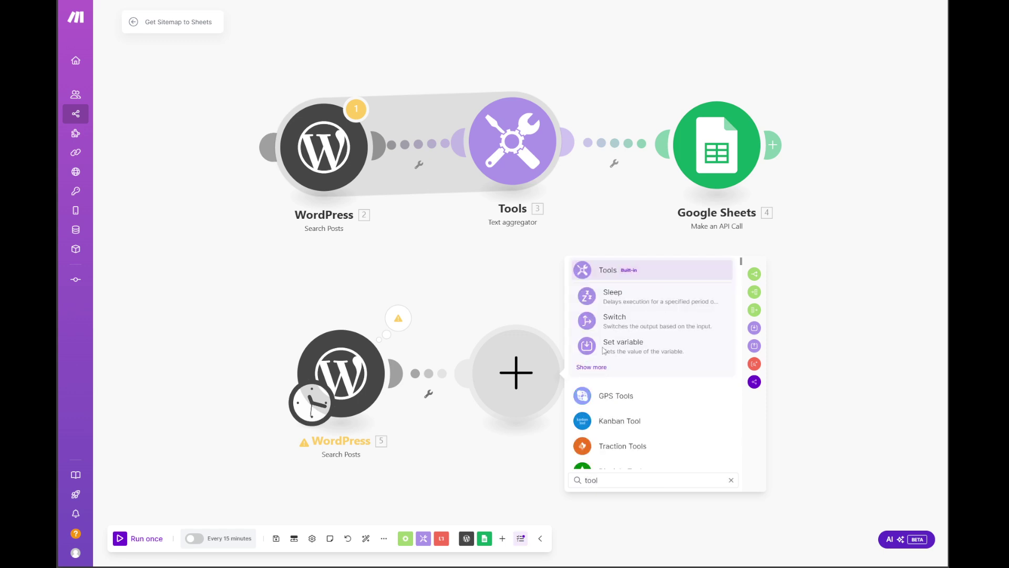
click(610, 270)
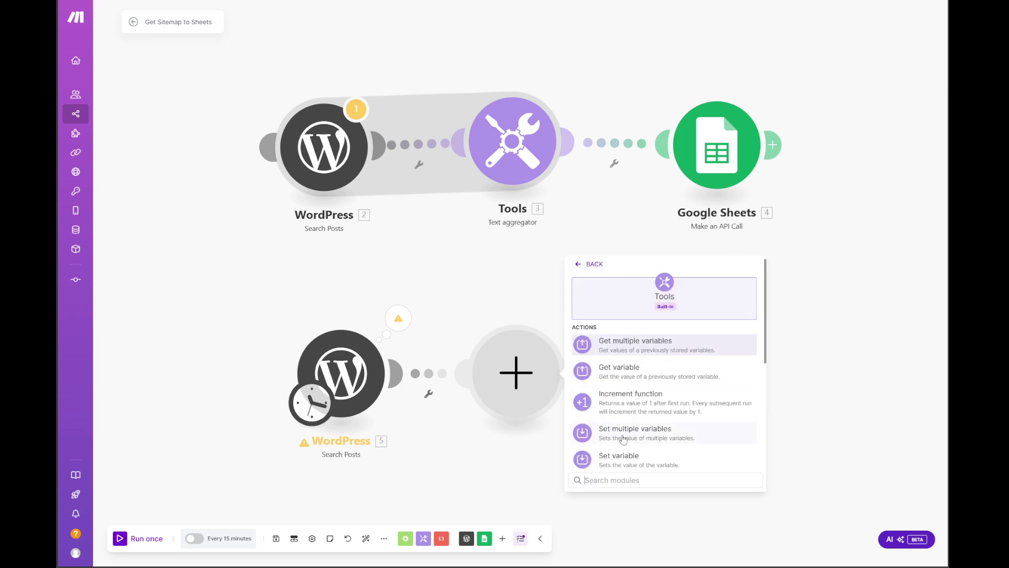
text(text)
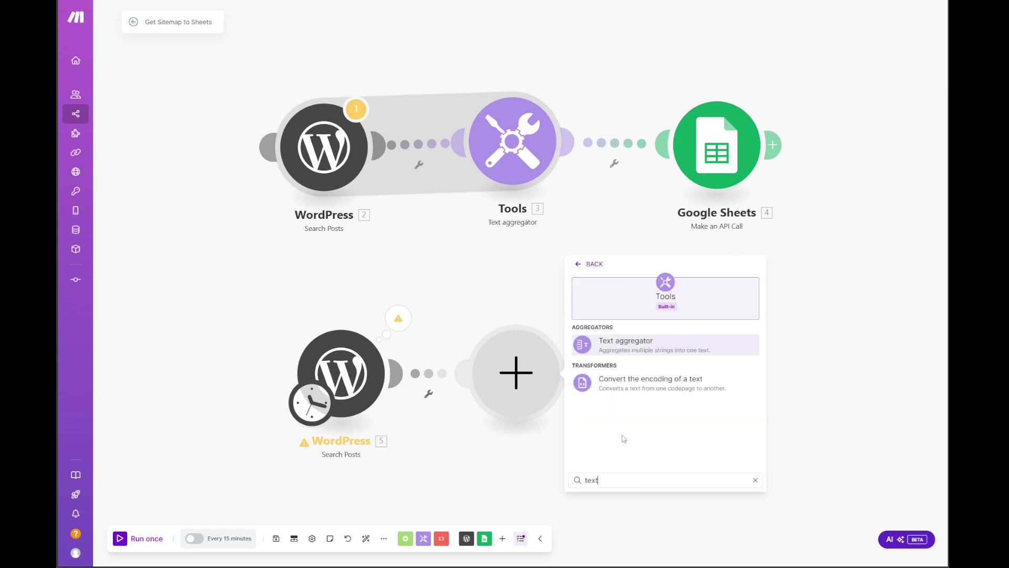
click(630, 347)
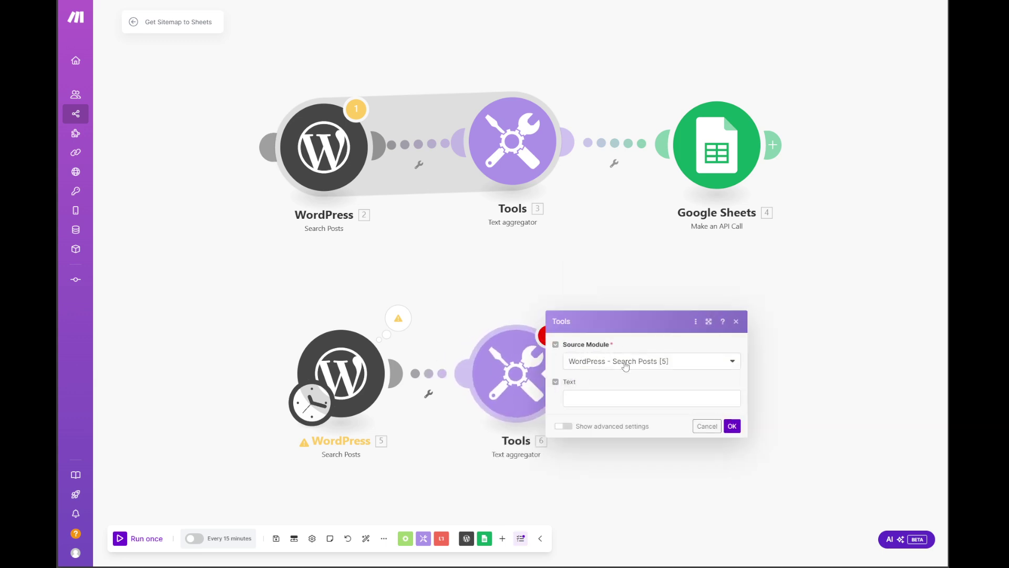
Step: With WordPress - Search Posts [5] as source, set the aggregator's row separator to Other with a comma and begin its text with ["
click(626, 367)
click(623, 377)
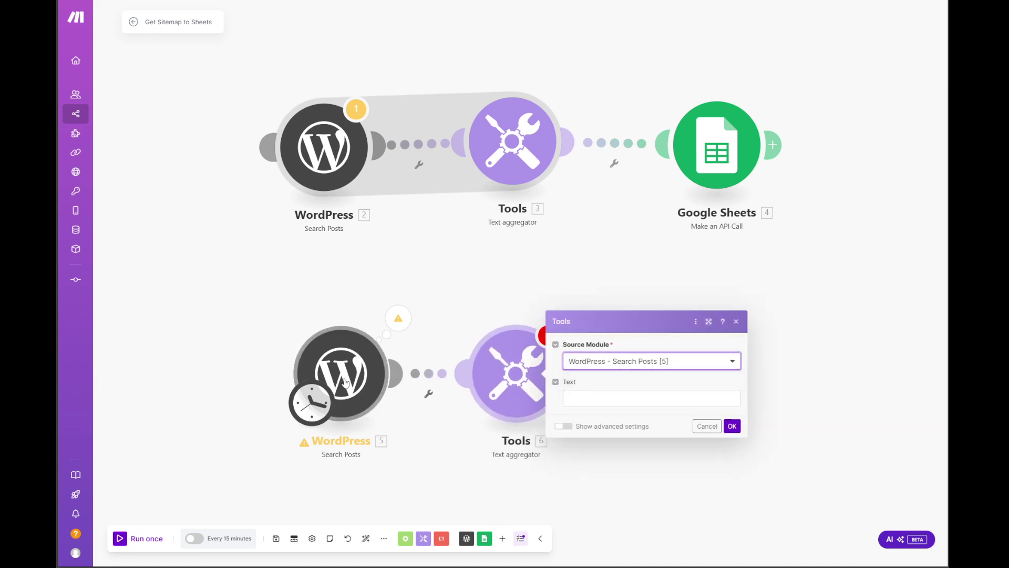
click(565, 427)
click(597, 321)
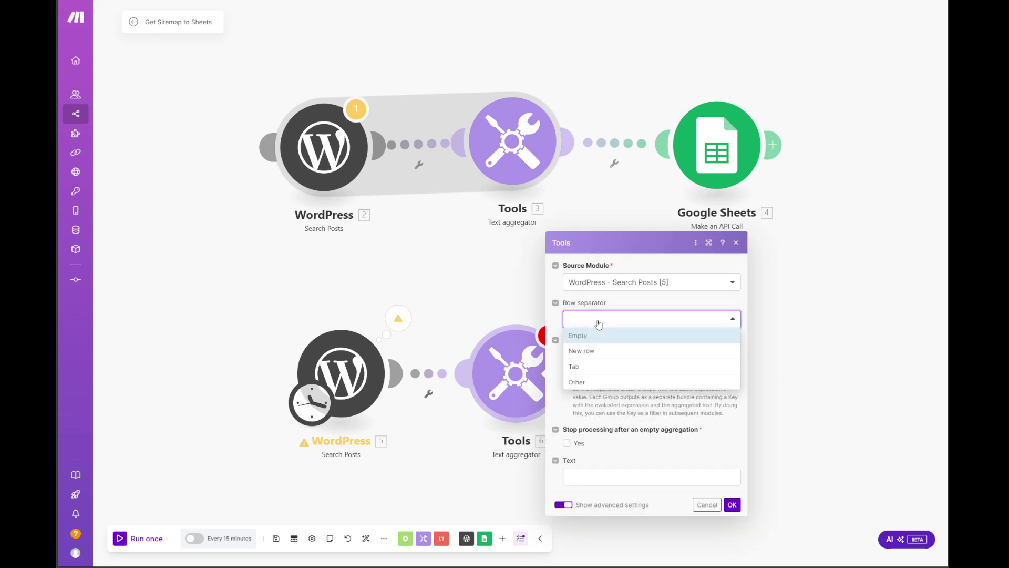
click(589, 383)
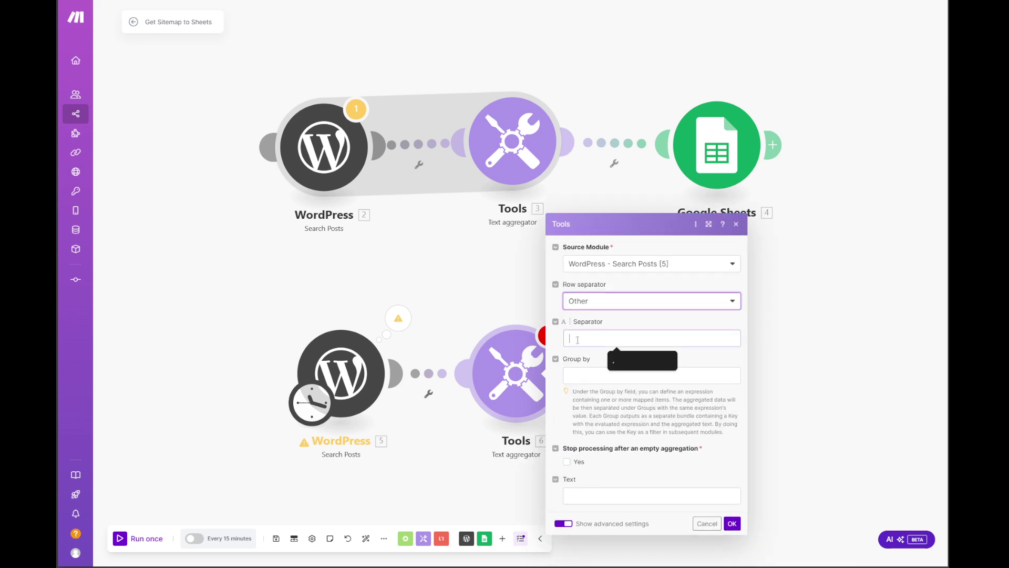
click(577, 339)
text(,)
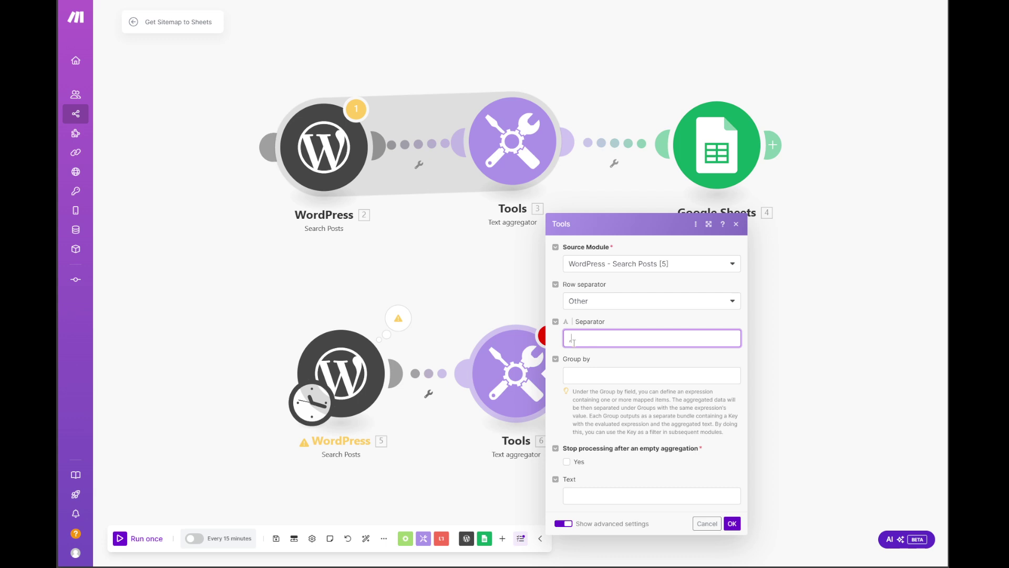
drag(612, 338, 543, 348)
click(584, 496)
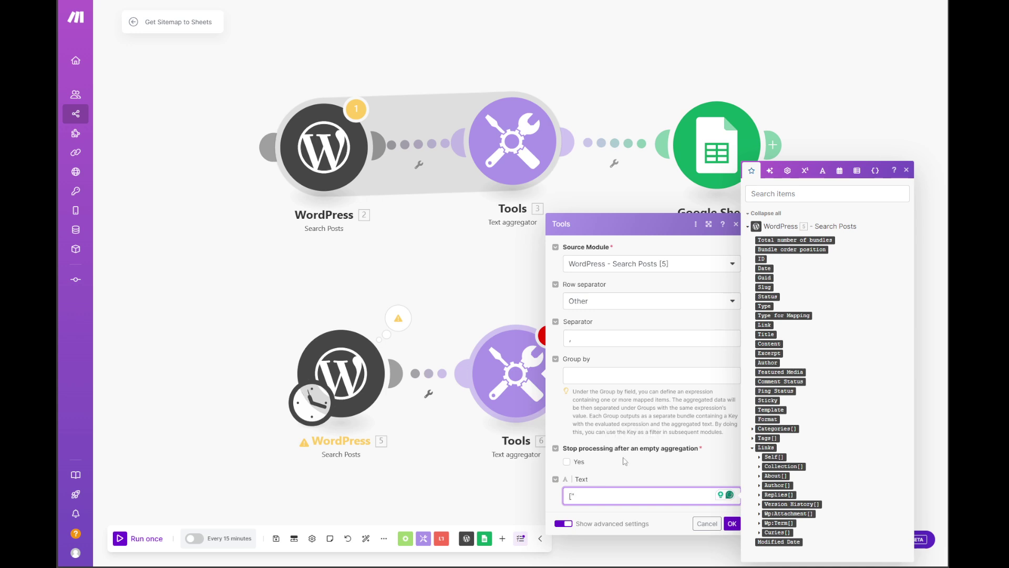
Step: Bring up the GDG Posts sheet in Google Sheets and examine its header columns, especially Post ID, Post Title, Date and Link
drag(1008, 96, 503, 79)
click(462, 238)
click(328, 198)
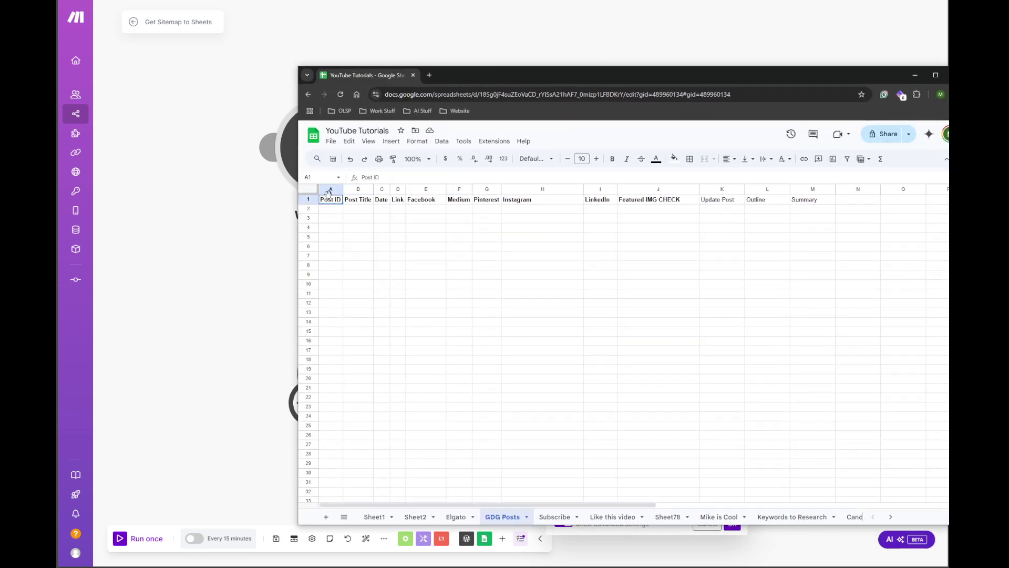
drag(328, 195, 803, 203)
click(432, 201)
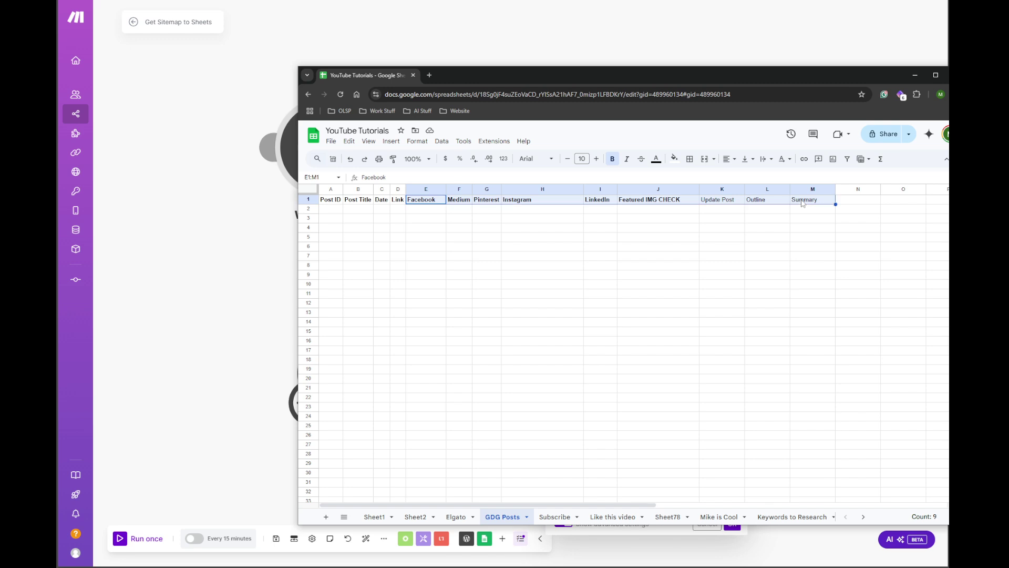
click(338, 202)
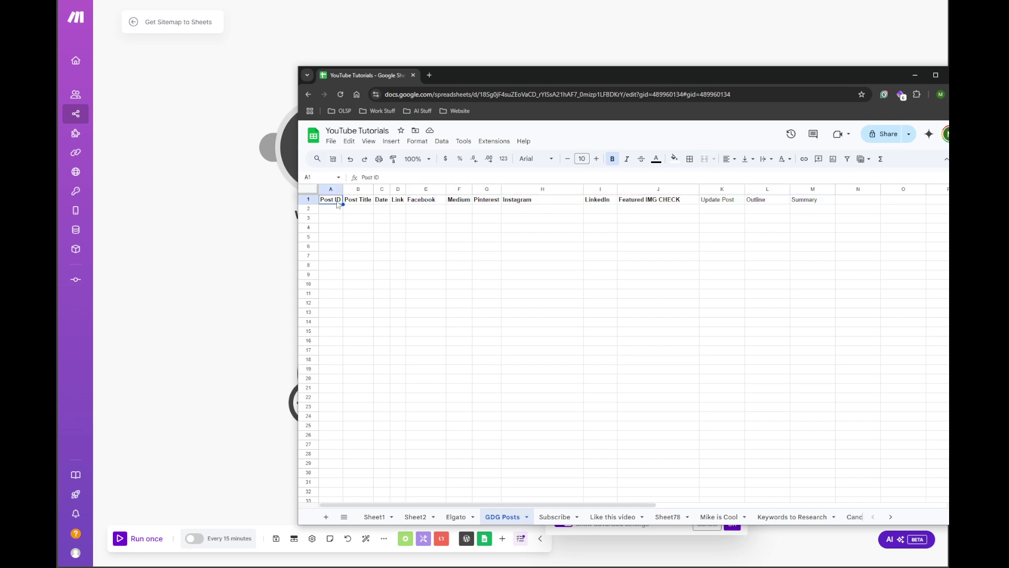
click(365, 202)
click(379, 203)
click(400, 200)
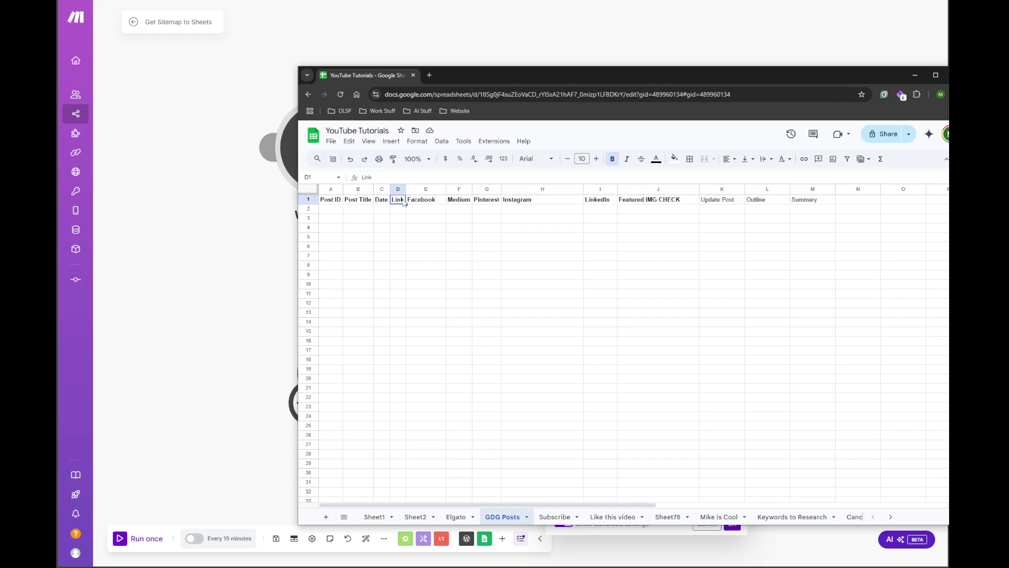
drag(567, 71, 1008, 196)
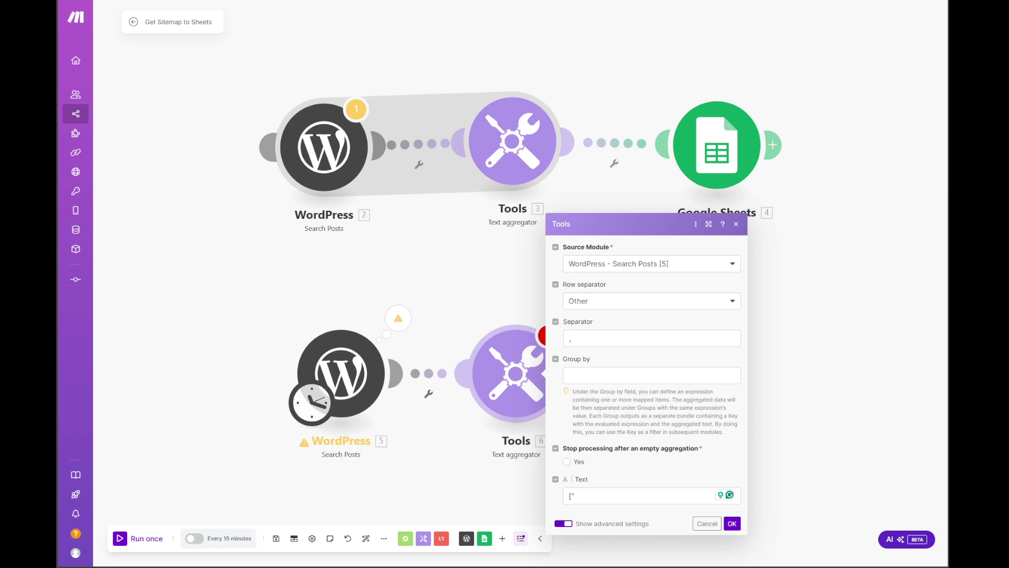
Step: Map the post ID as the first quoted value in the aggregator text, replacing the Title tried there, with "," following it
click(591, 496)
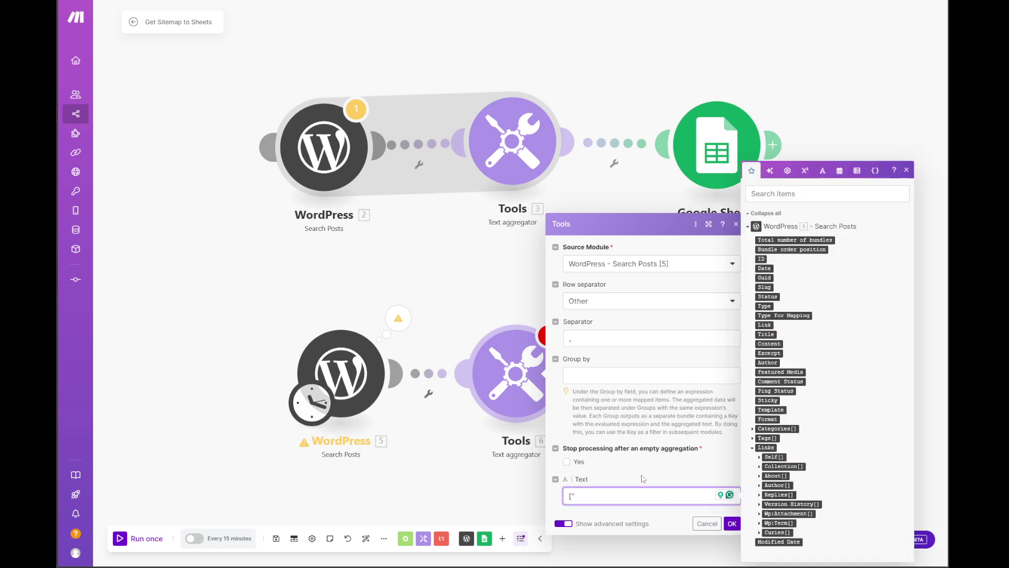
click(766, 335)
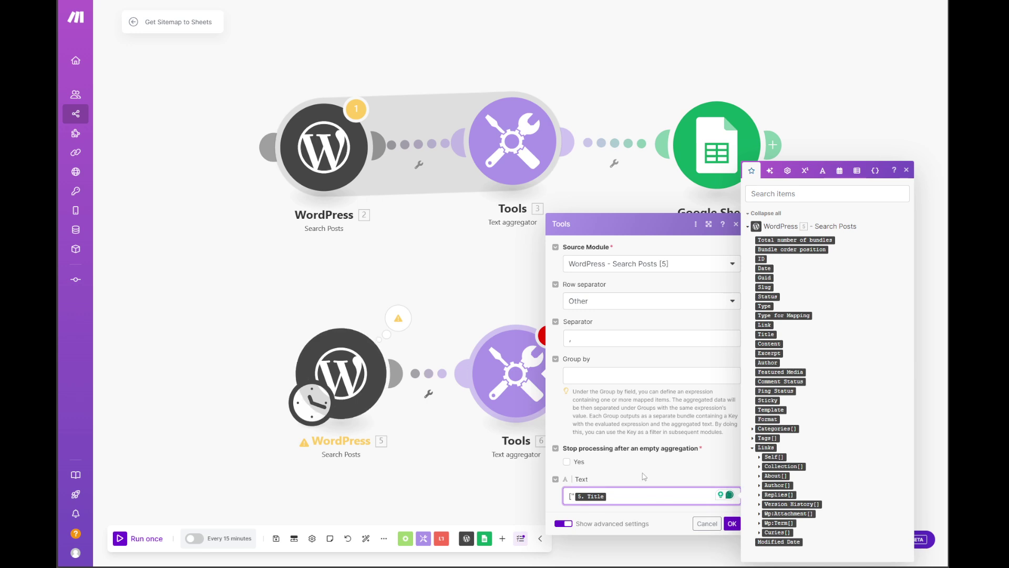
text(")
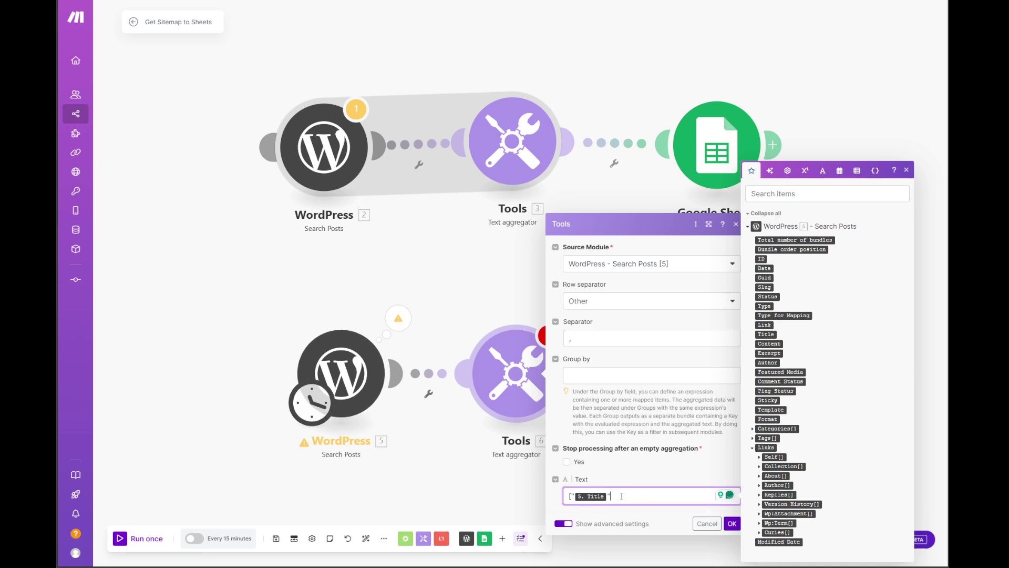
text(,)
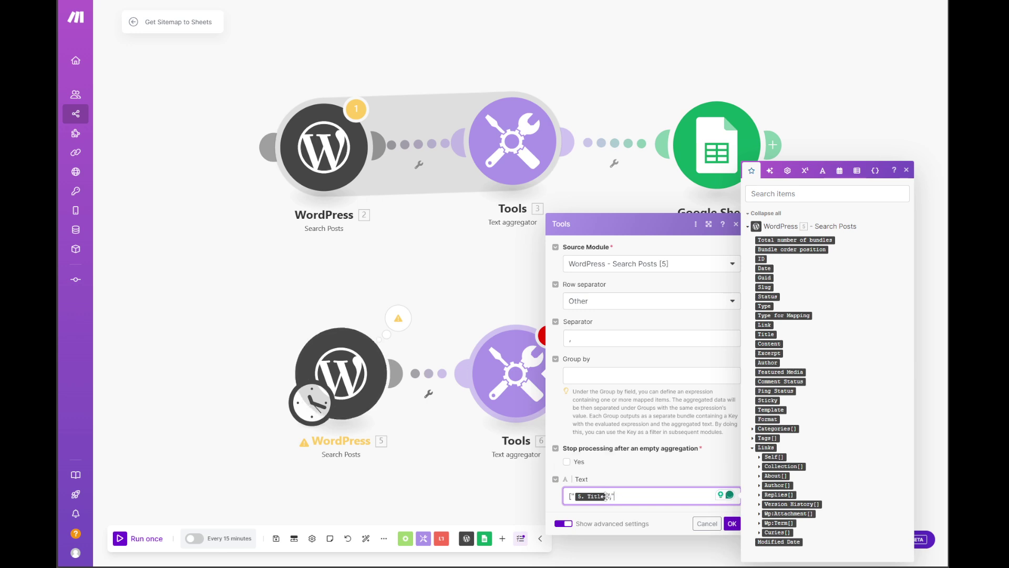
click(608, 497)
key(BackSpace)
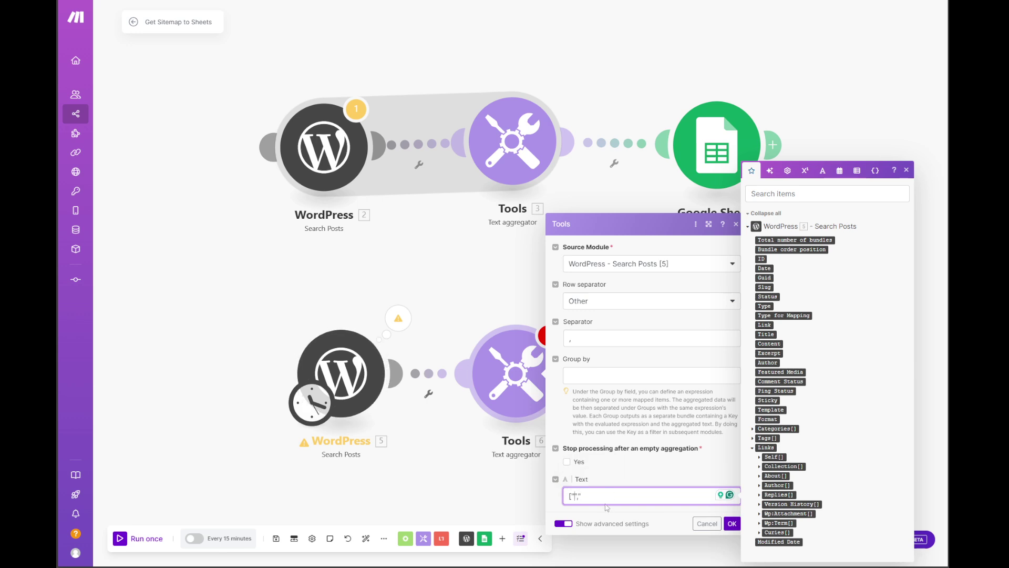
click(762, 259)
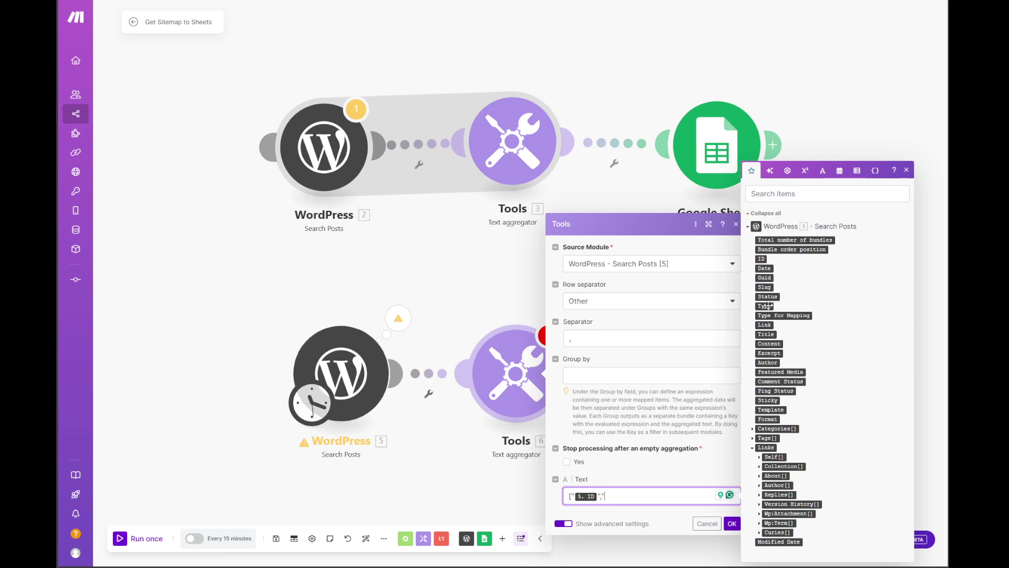
Step: Append the post's Title, Date and Link to the aggregator text as quoted values, each followed by ","
click(766, 334)
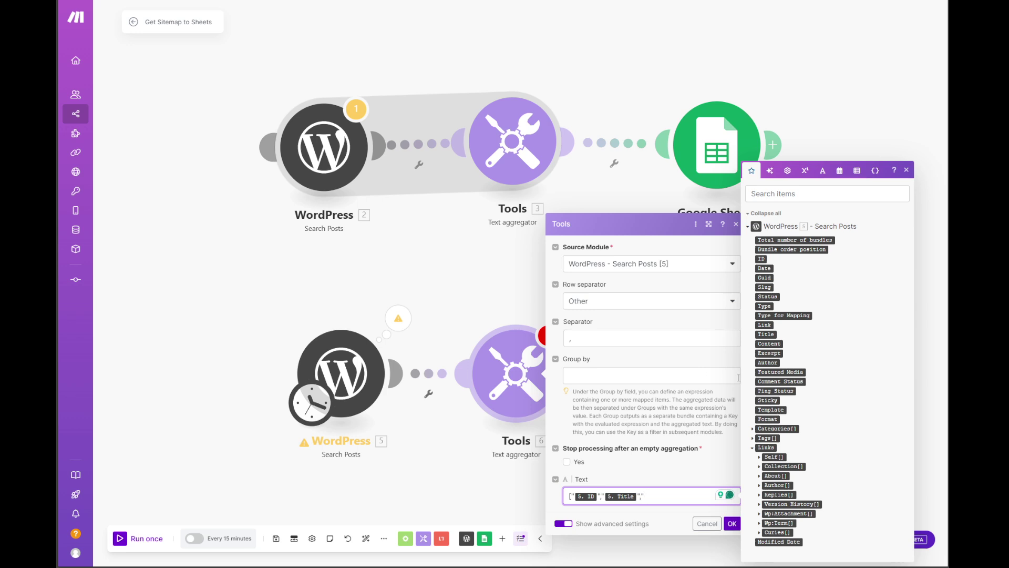
click(764, 268)
text(,)
click(765, 325)
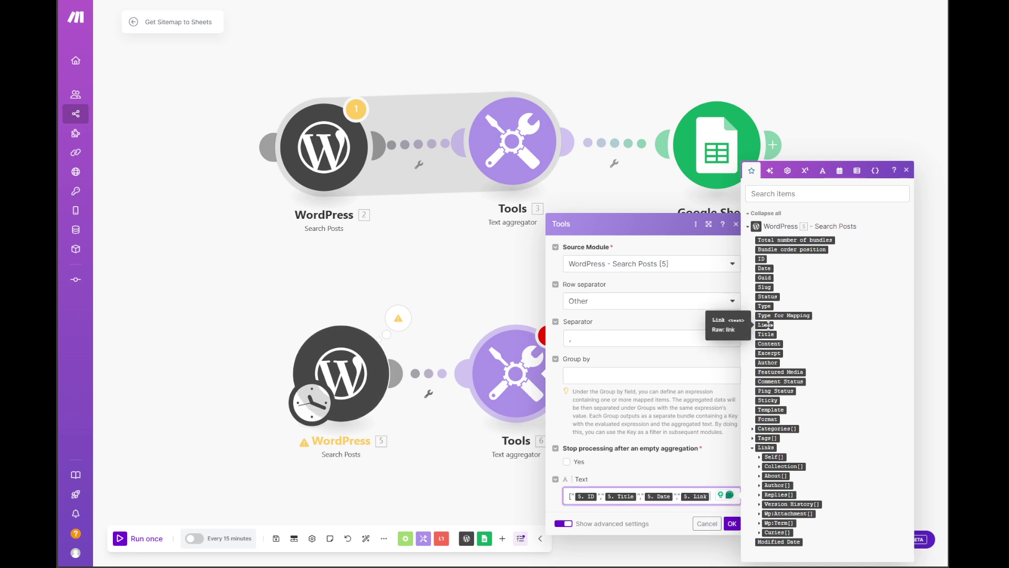
text(",")
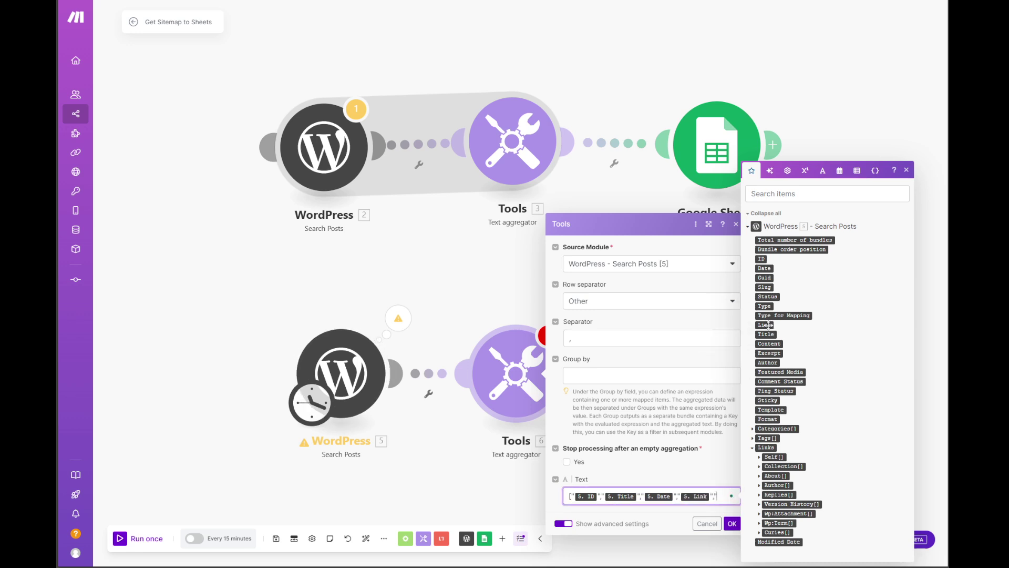
Step: Bring up the GDG Posts sheet and examine the columns from Facebook to Featured IMG CHECK, plus Update Post, Outline and Summary
drag(947, 165, 545, 131)
drag(432, 249, 821, 261)
click(439, 259)
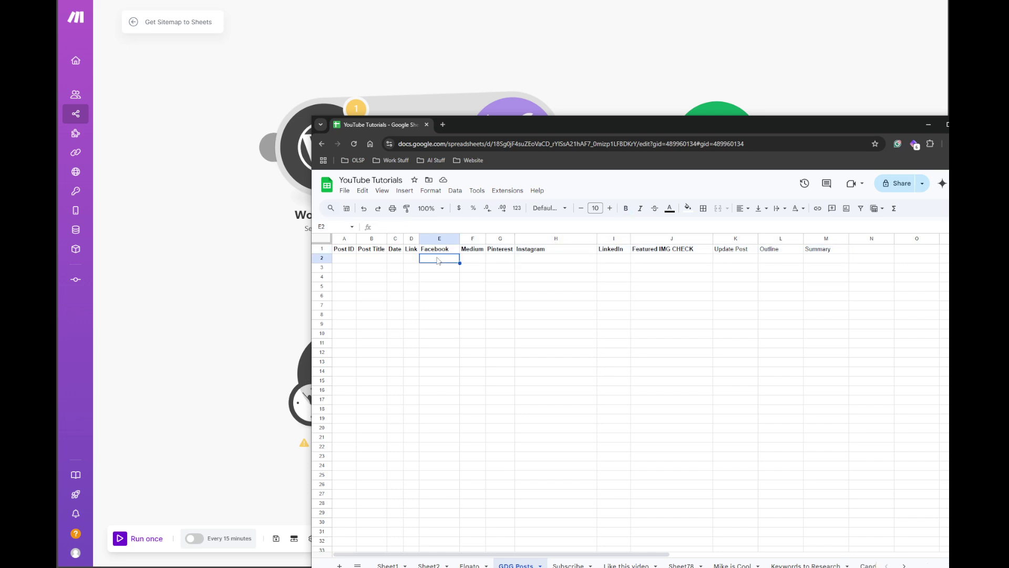
click(477, 259)
click(504, 260)
click(531, 260)
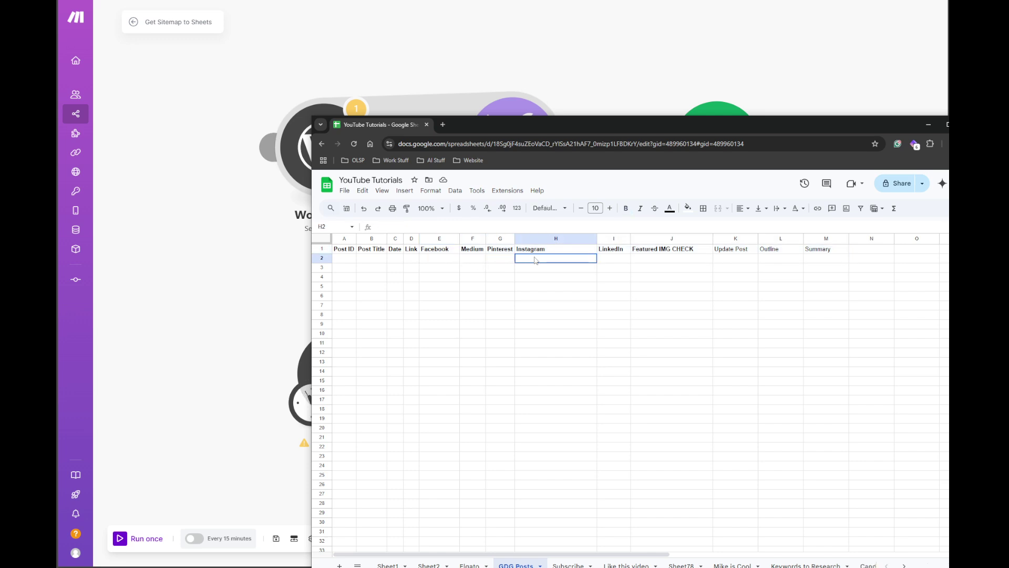
click(621, 260)
click(661, 260)
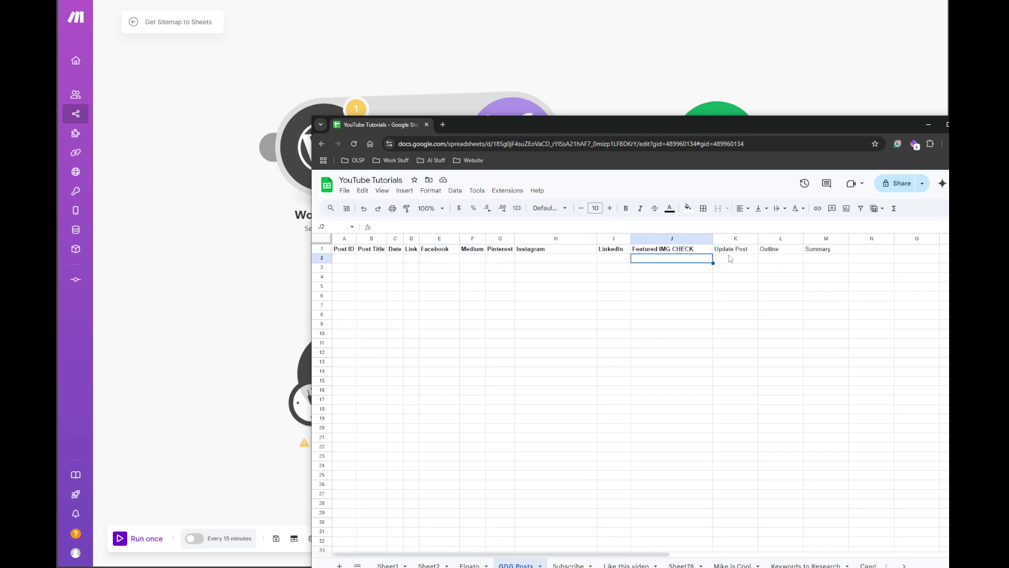
drag(731, 259, 824, 264)
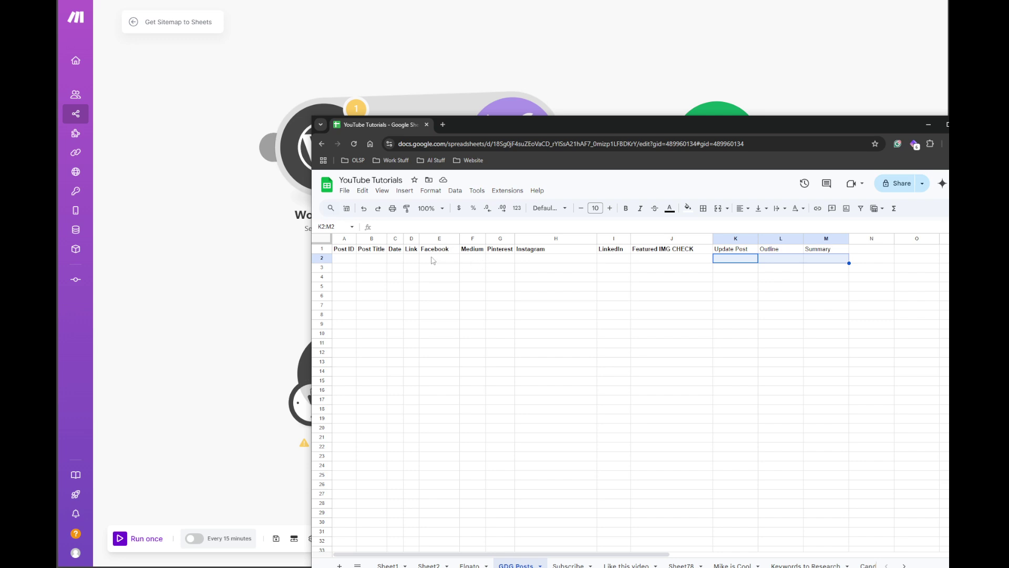
drag(431, 260, 657, 264)
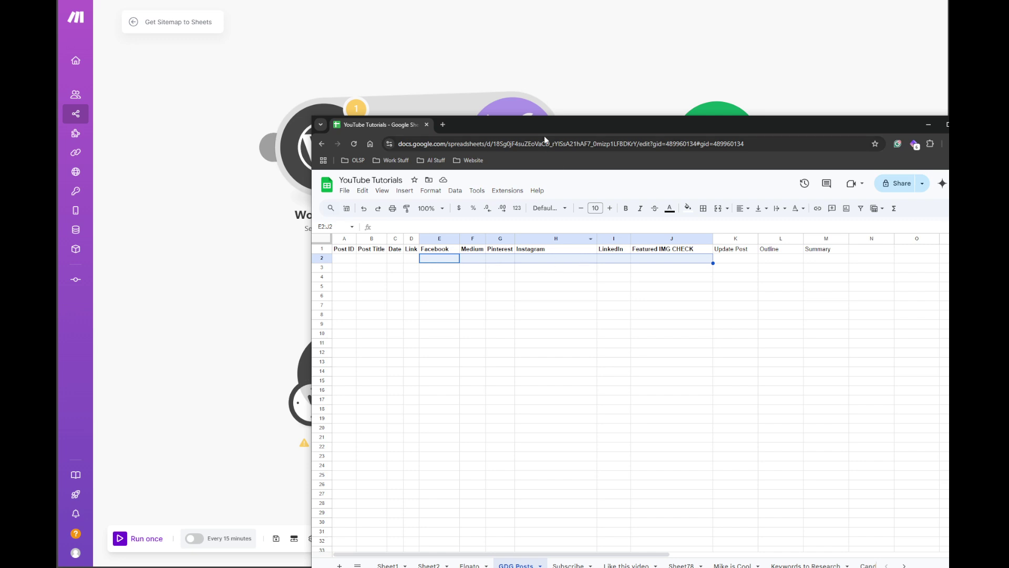
drag(541, 125, 949, 139)
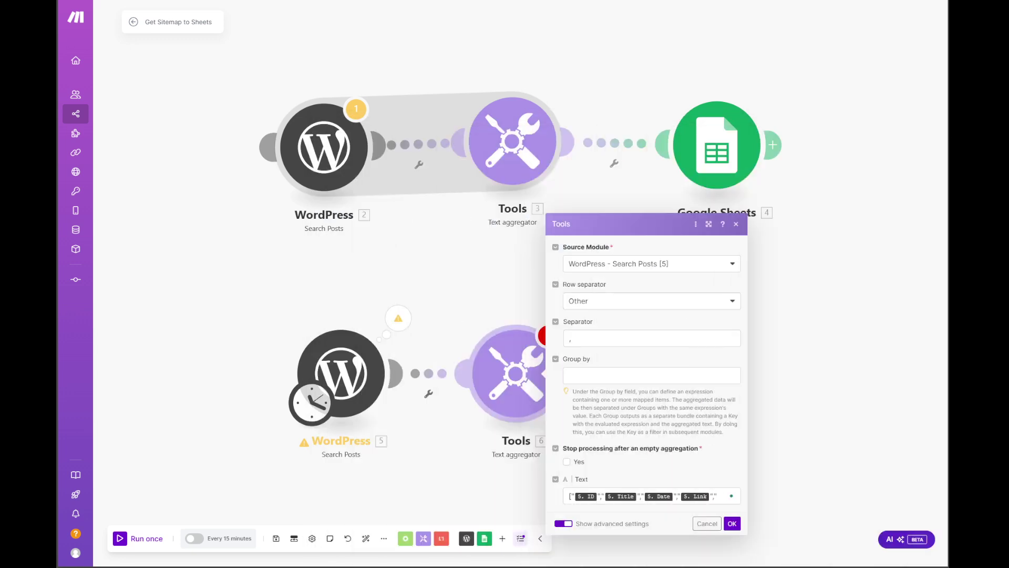
Step: Append six comma-separated "Pending" values to the aggregator text after the Link value
click(720, 496)
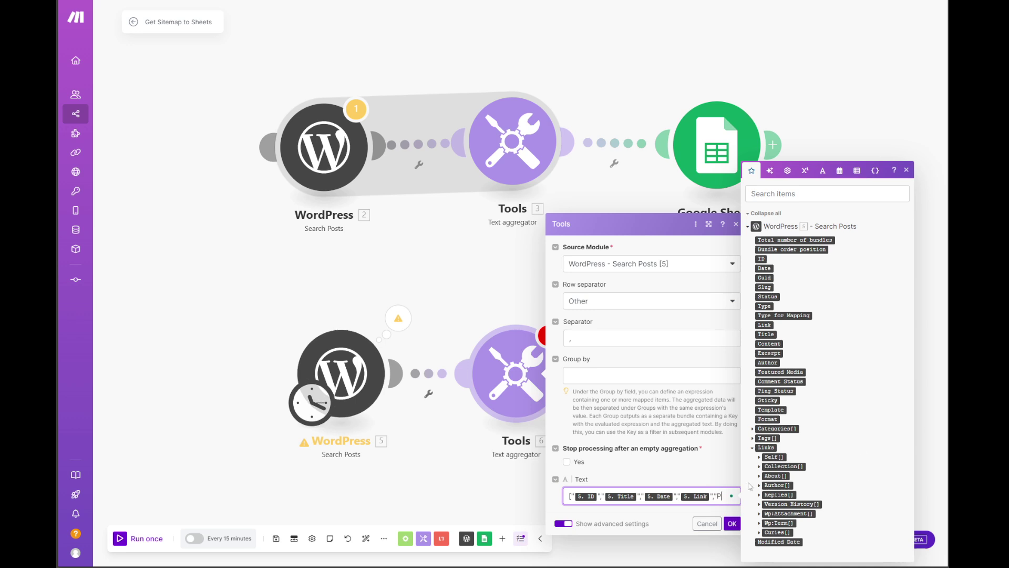
text(ding)
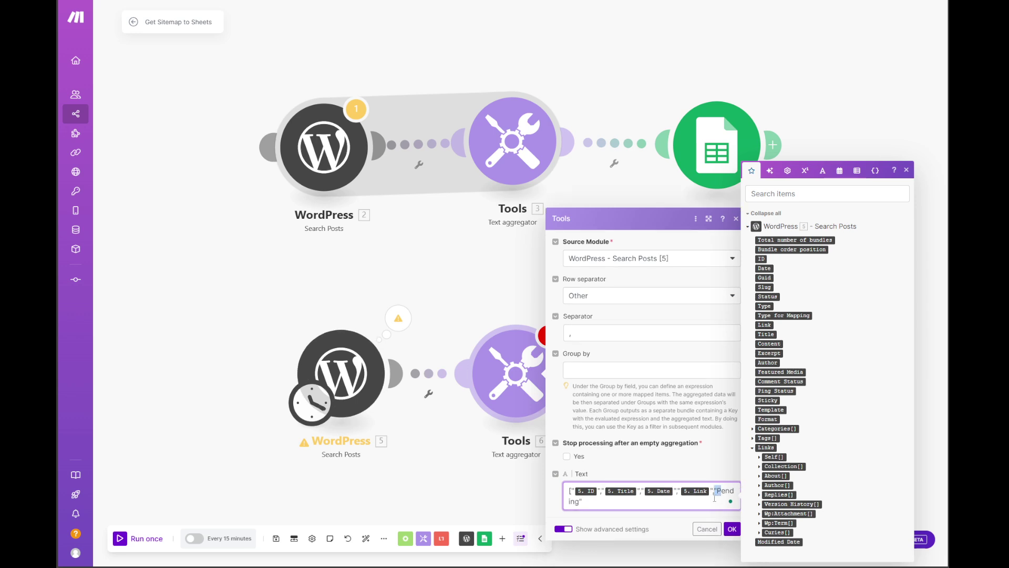
drag(714, 494, 583, 506)
click(586, 503)
text(,"Pending")
key(ctrl+v)
key(ctrl+v)
key(ctrl+v)
key(ctrl+v)
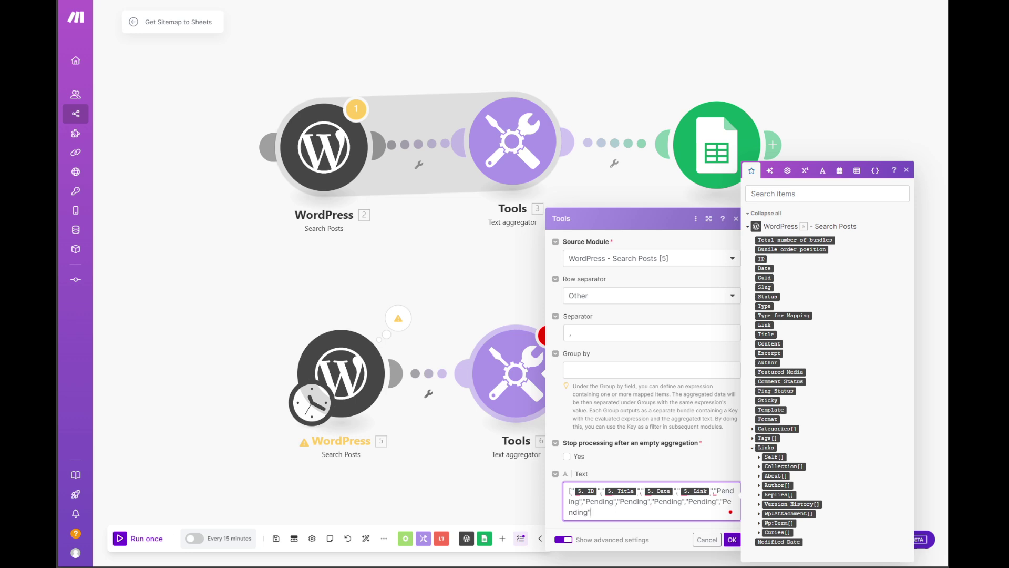
Step: Bring up the GDG Posts sheet again and examine the Update Post, Outline and Summary columns
drag(947, 142, 529, 88)
click(590, 243)
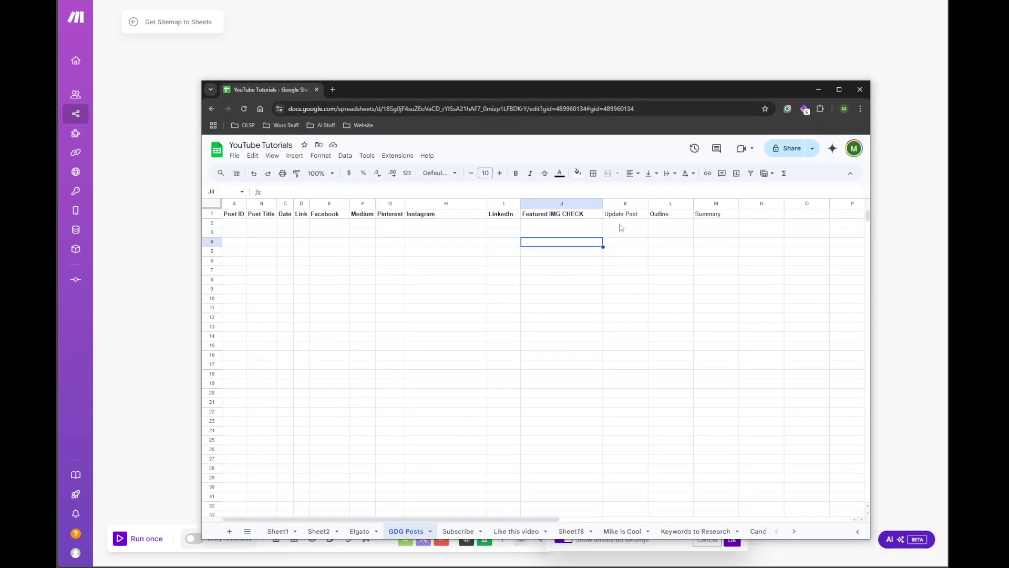
drag(621, 227, 716, 224)
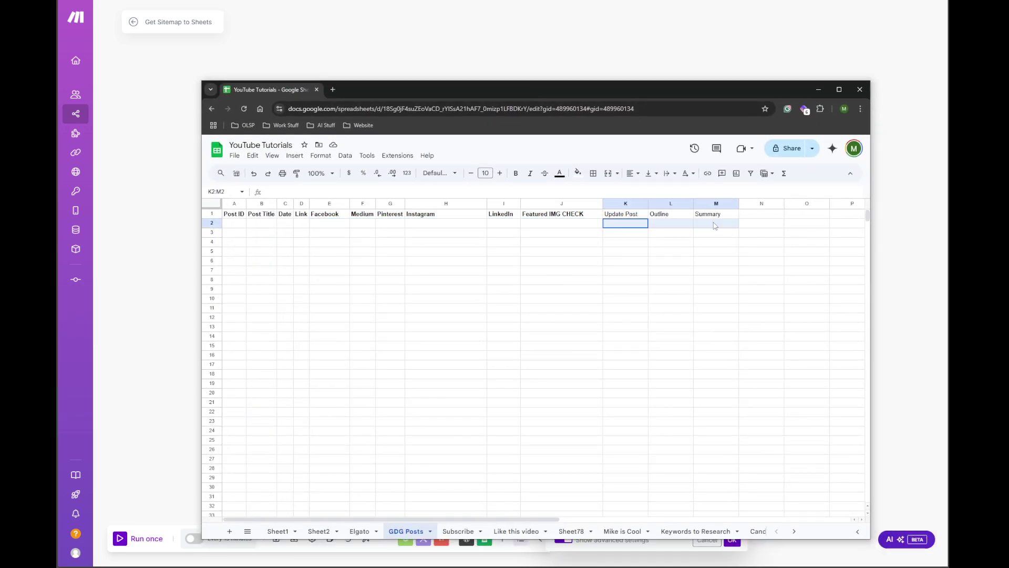
click(660, 244)
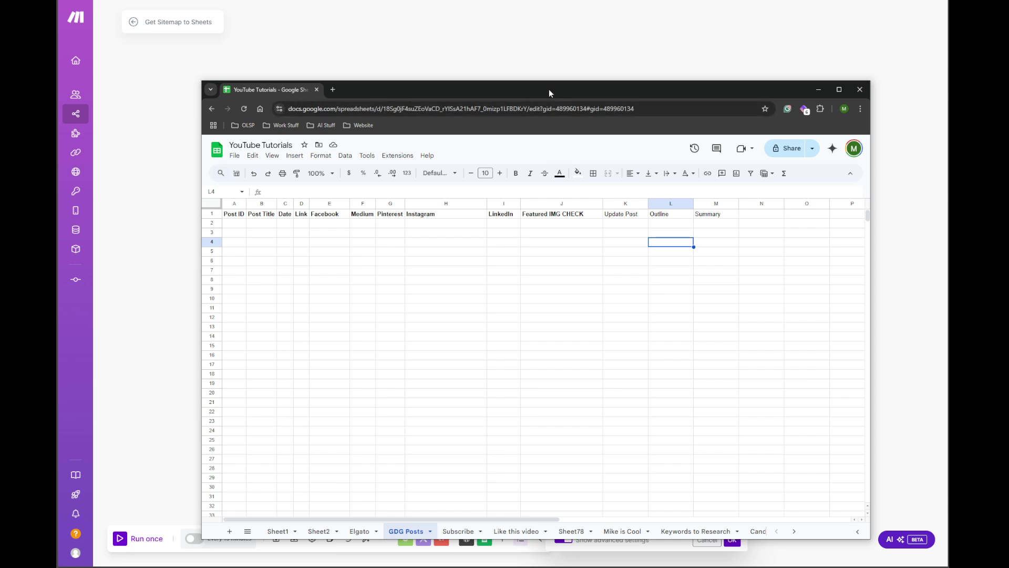
drag(548, 90, 600, 91)
drag(675, 216, 765, 217)
drag(686, 227, 766, 227)
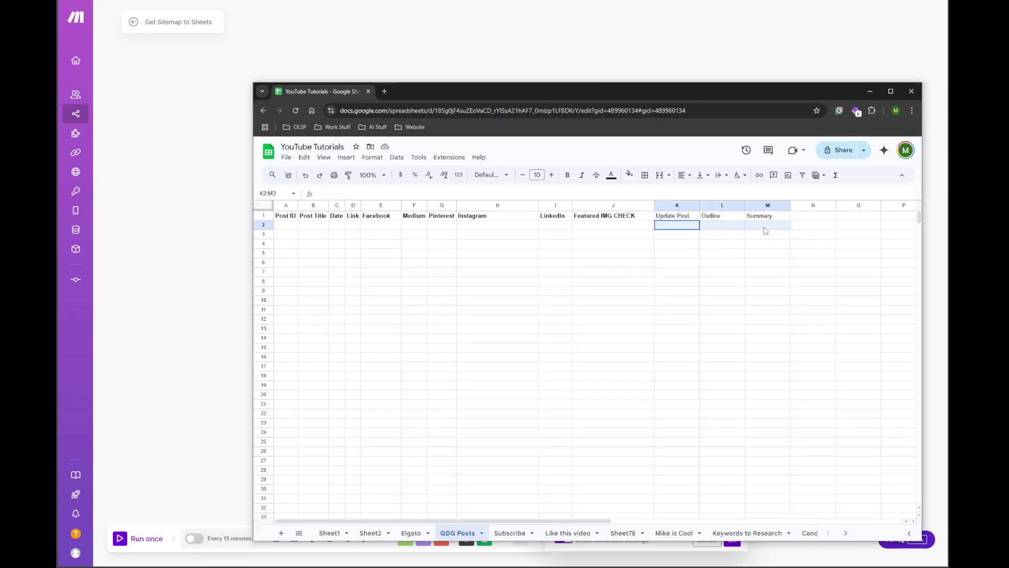
click(730, 254)
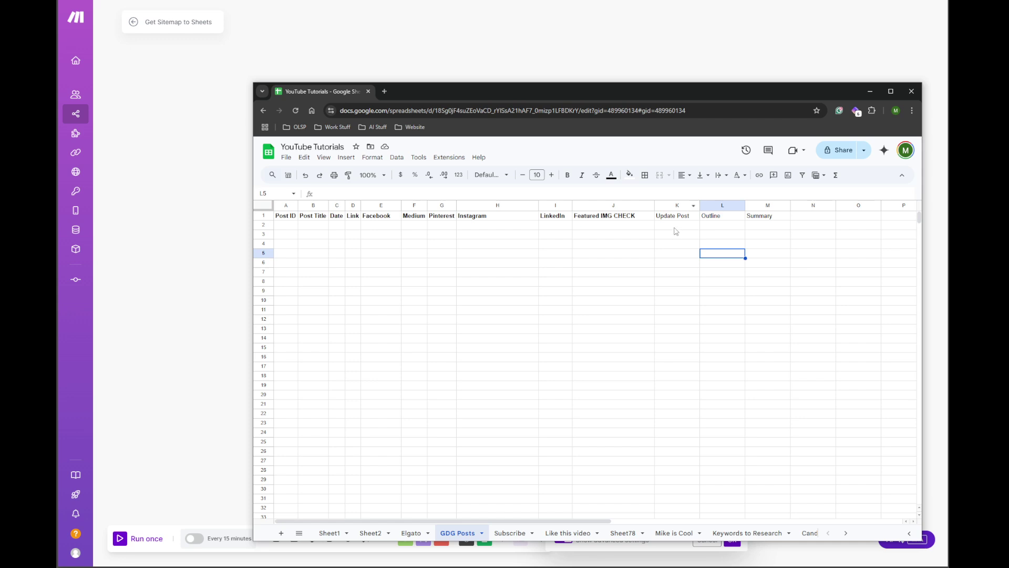
drag(676, 227, 762, 228)
drag(589, 90, 1008, 114)
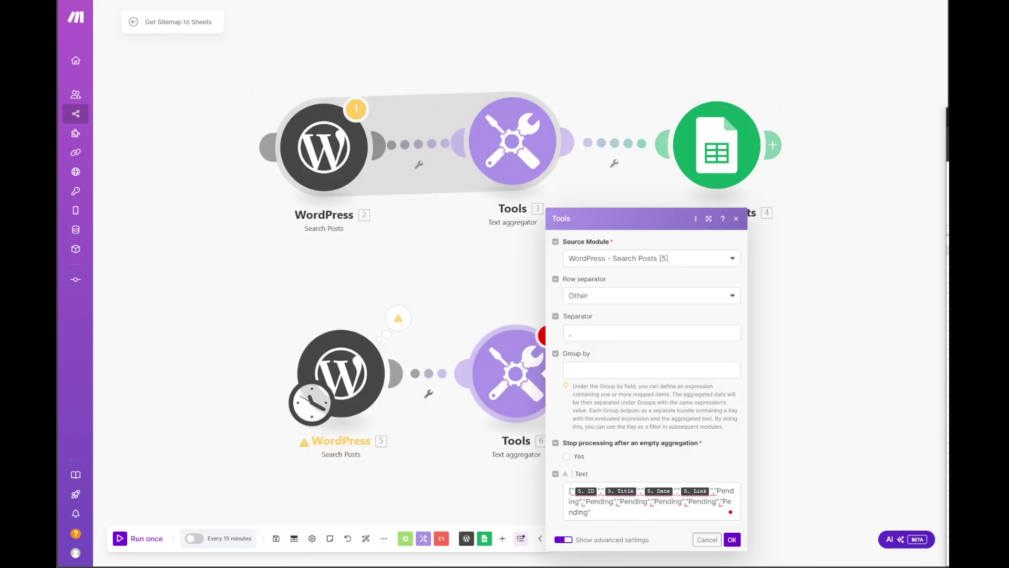
Step: Add a comma after the last "Pending" value in the aggregator text and save the Tools module
click(601, 516)
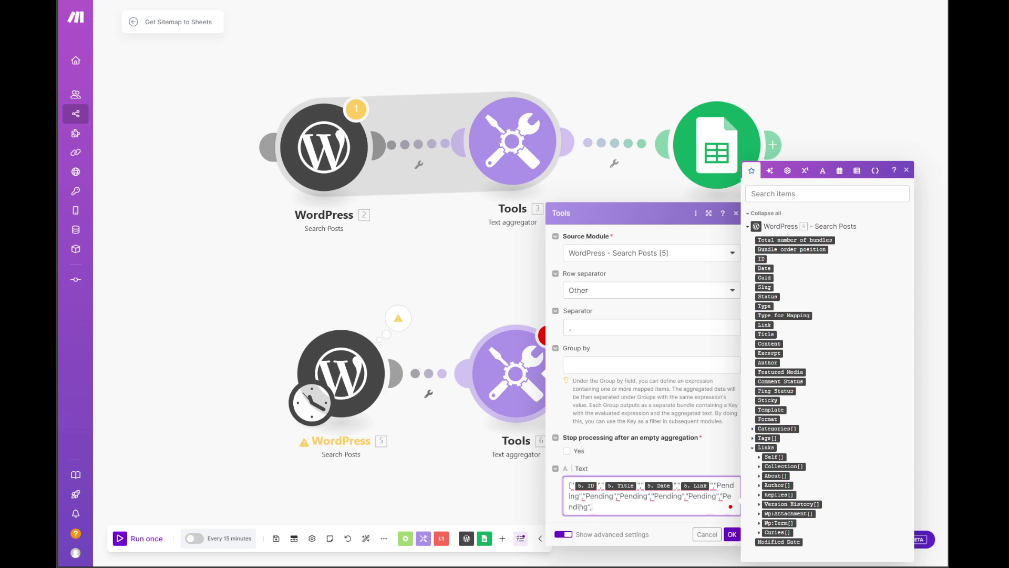
click(822, 170)
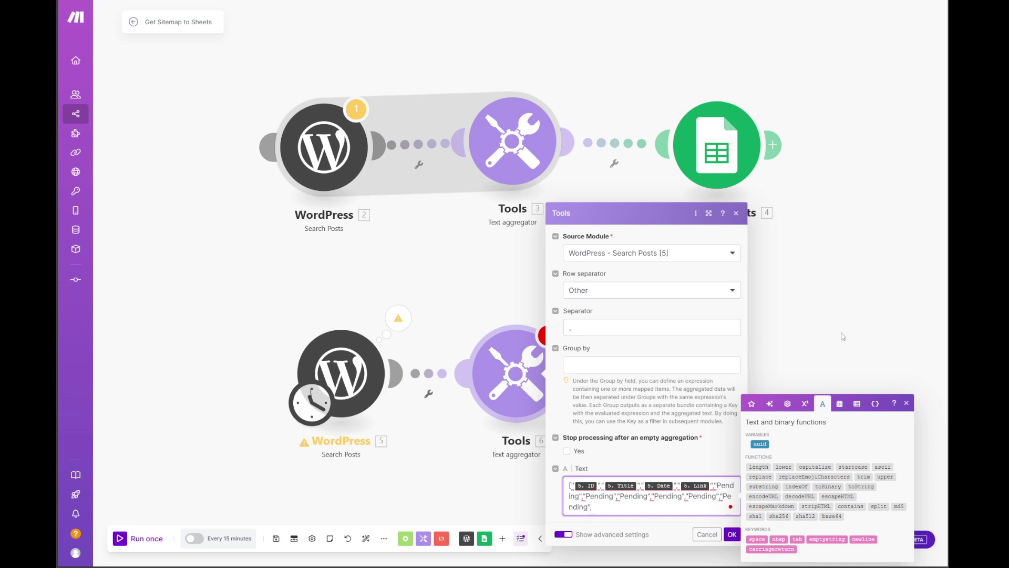
drag(843, 337, 825, 185)
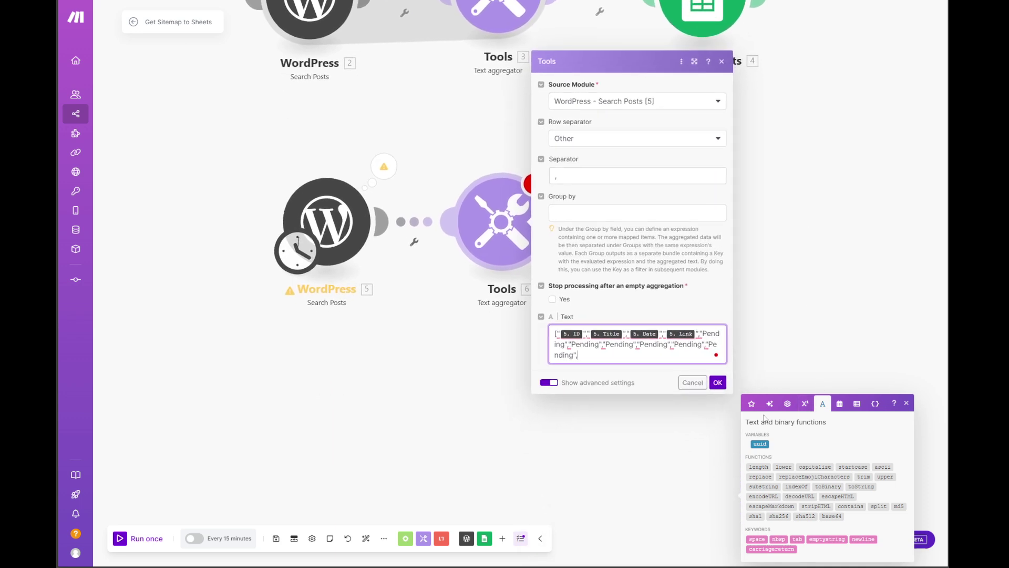
click(752, 404)
click(677, 319)
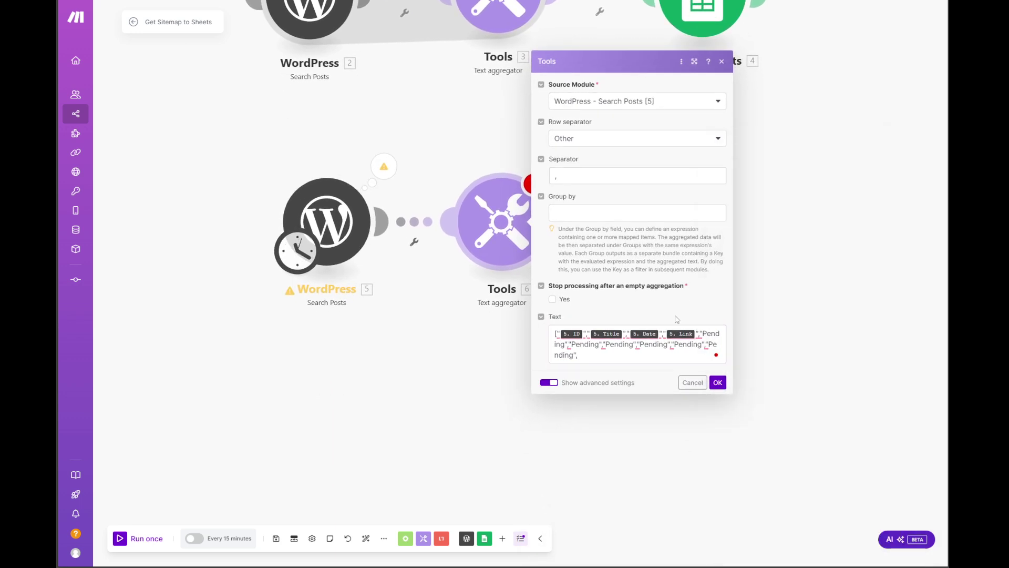
click(622, 358)
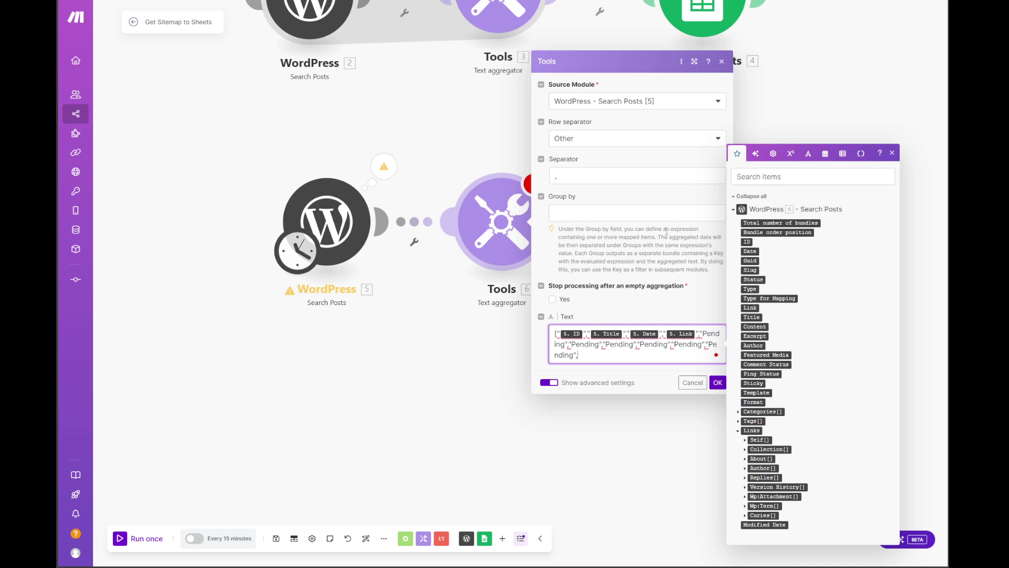
click(718, 382)
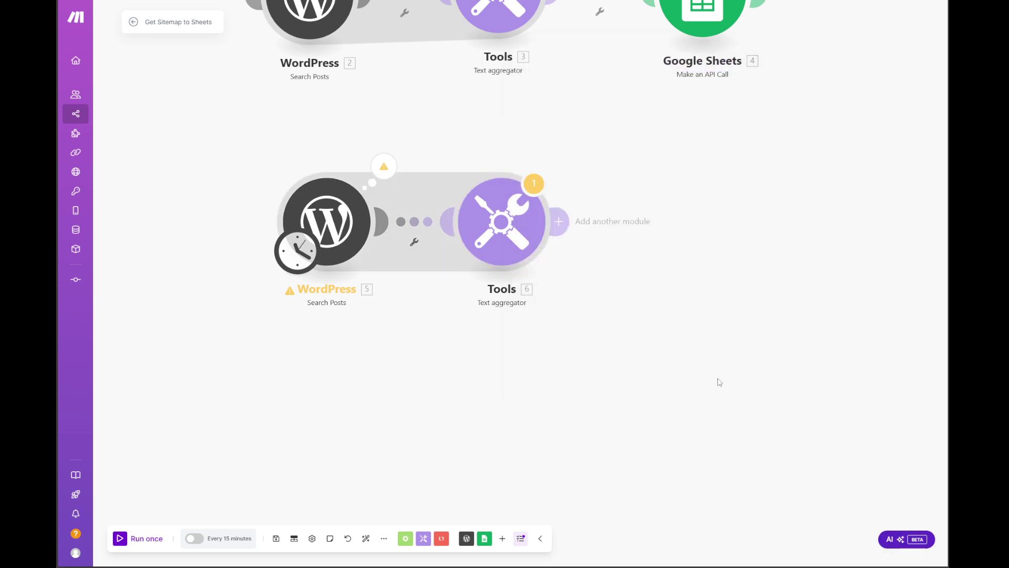
Step: Reopen Tools [6] and append three quoted, comma-separated emptystring values to its text, ending it with ] and removing any extra quotes
click(524, 223)
click(596, 359)
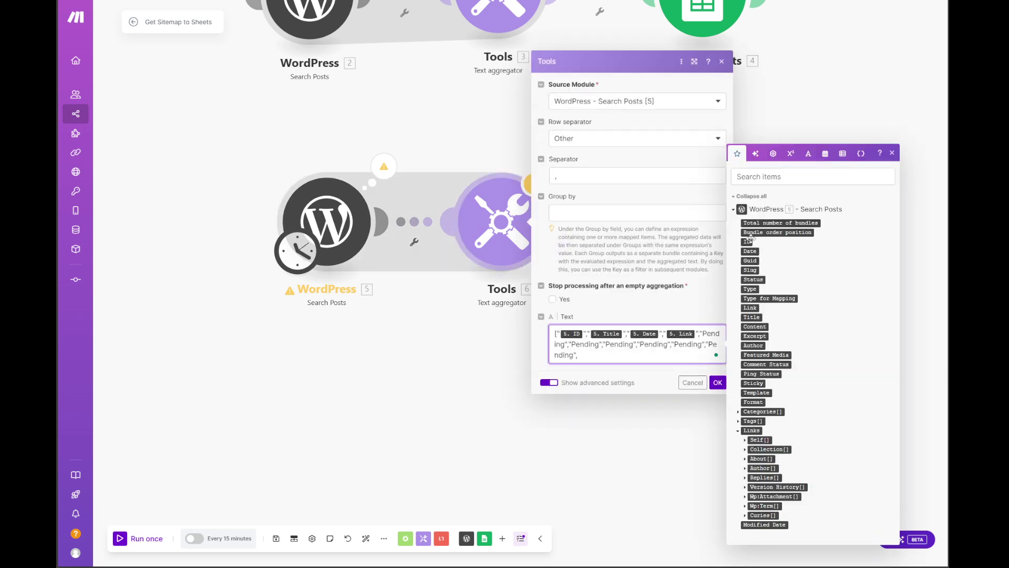
click(808, 158)
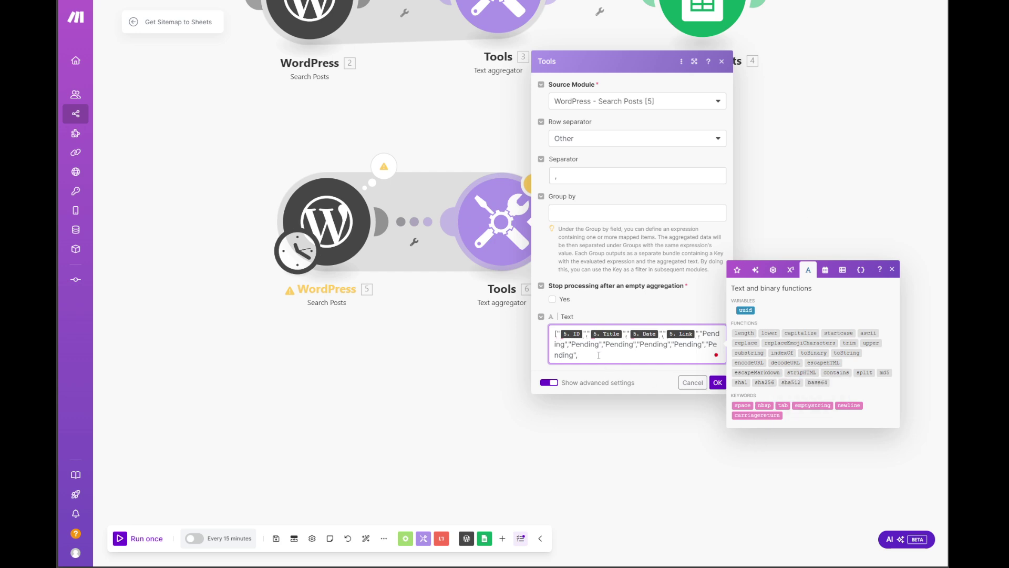
text(")
click(812, 405)
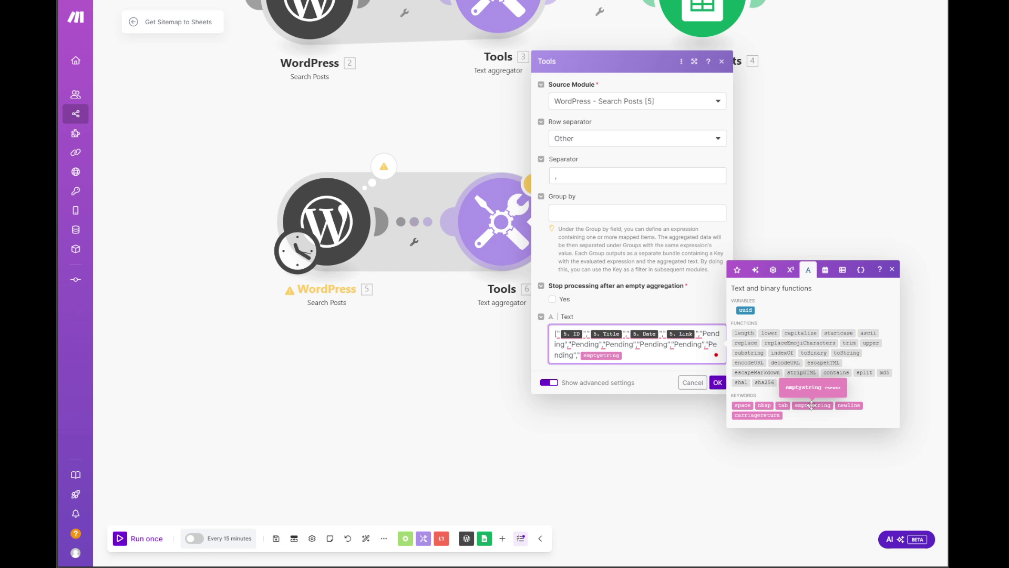
text(",)
click(812, 406)
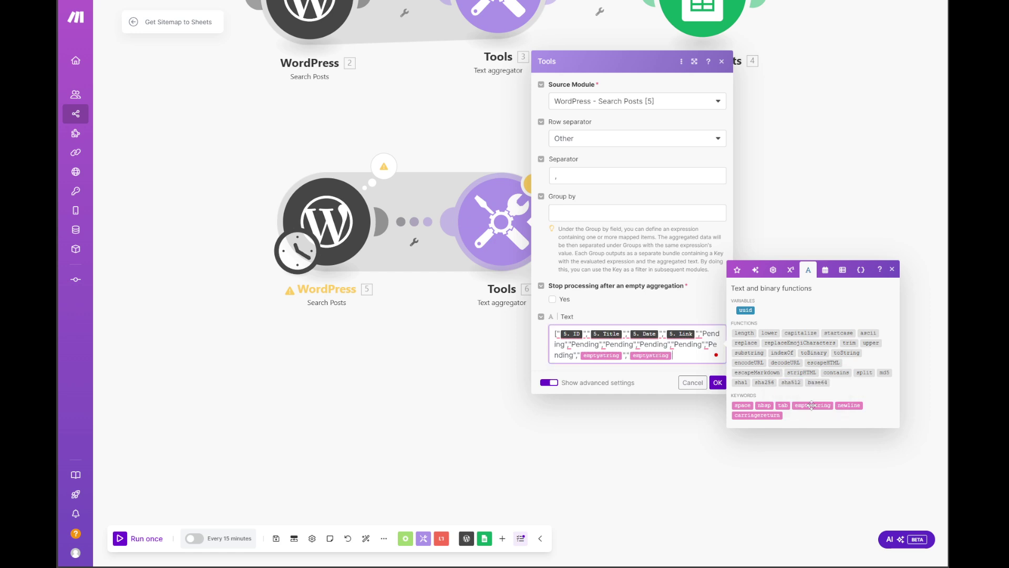
text(",)
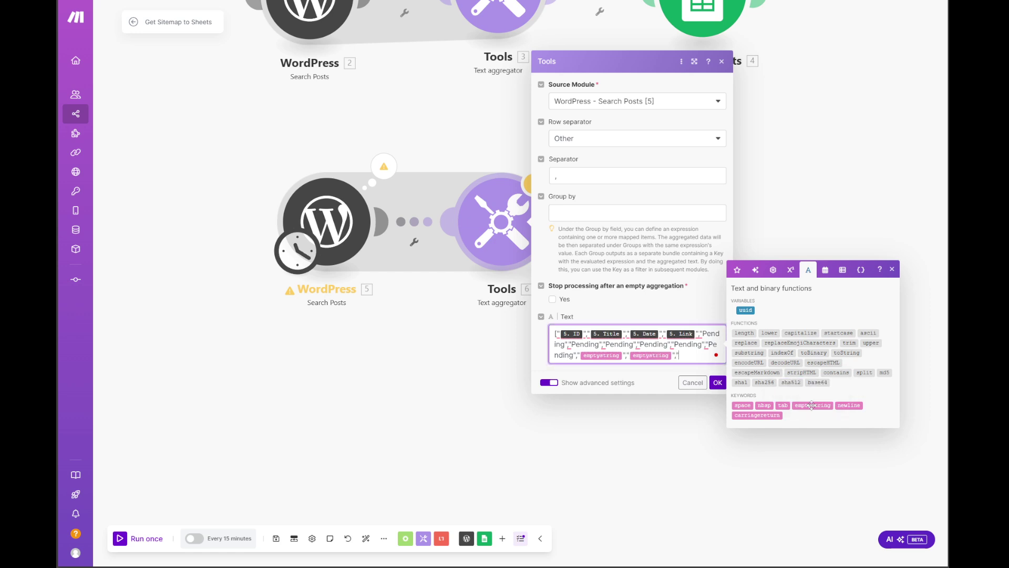
click(813, 405)
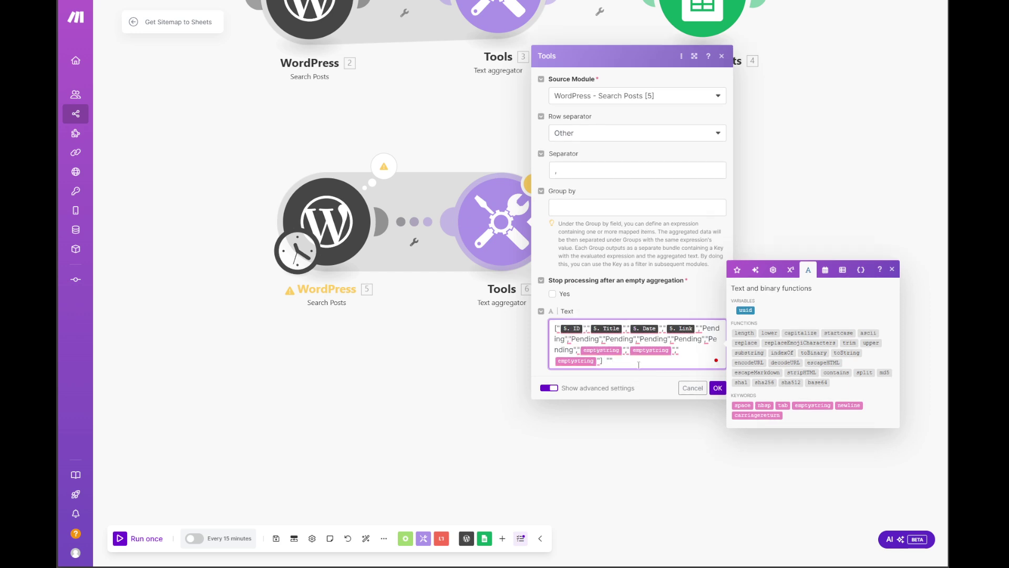
key(BackSpace)
key(BackSpace)
Step: Compare the aggregator text with the GDG Posts columns: Post ID to Link, Facebook to Featured IMG CHECK, and Update Post to Summary
mouse_move(606, 349)
key(alt+Tab)
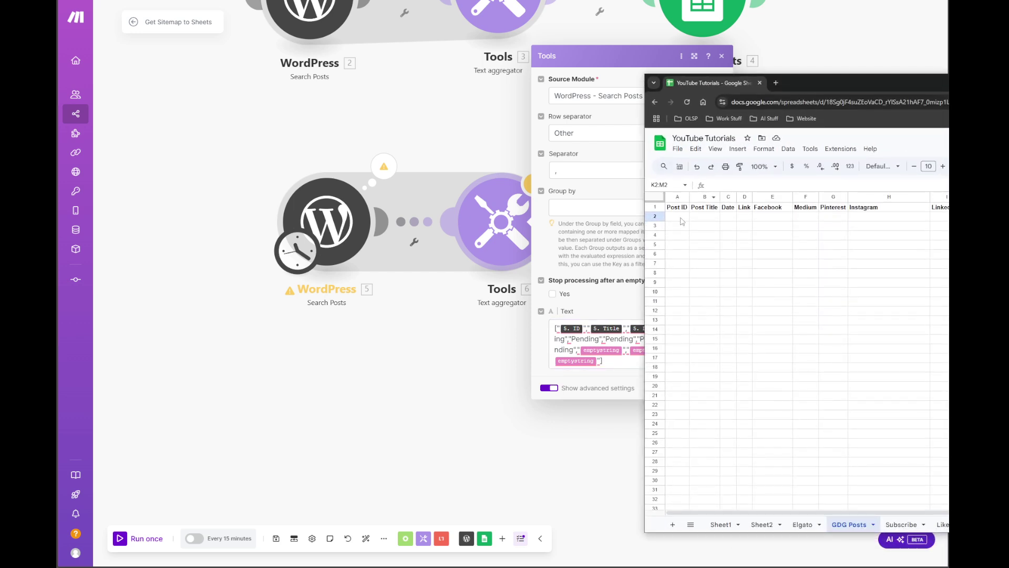
drag(949, 95, 603, 91)
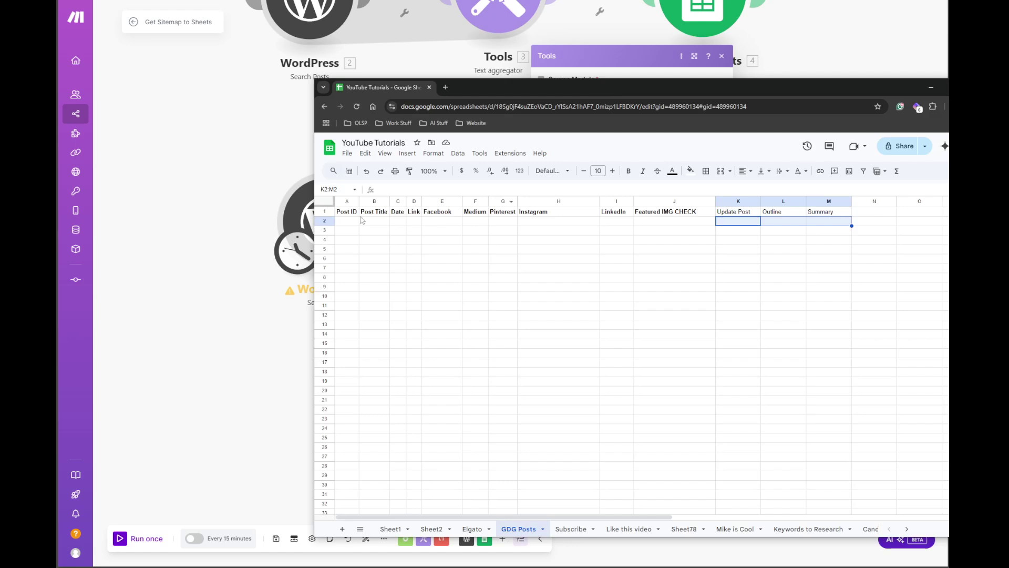
drag(350, 223, 415, 225)
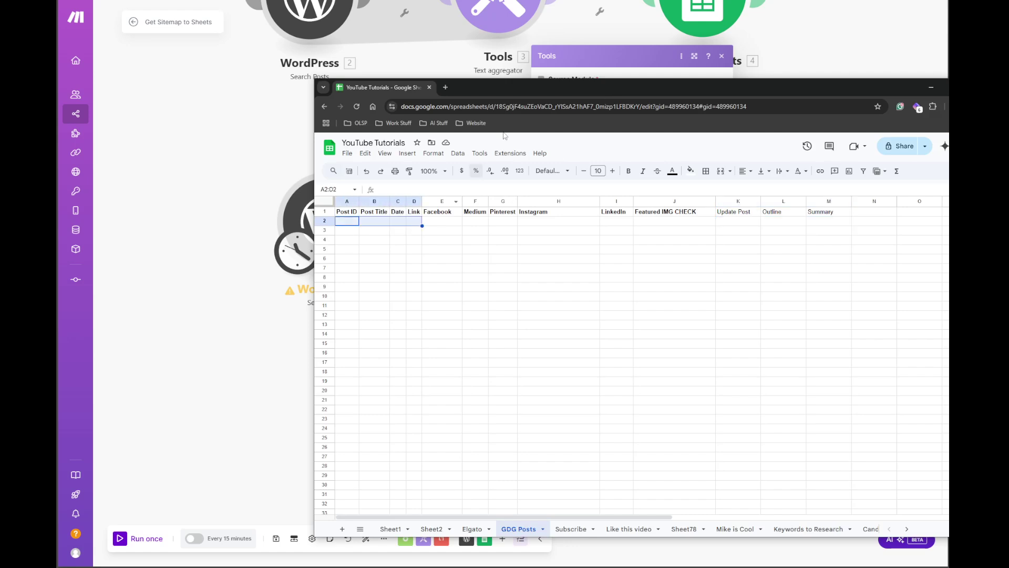
drag(705, 89, 1008, 70)
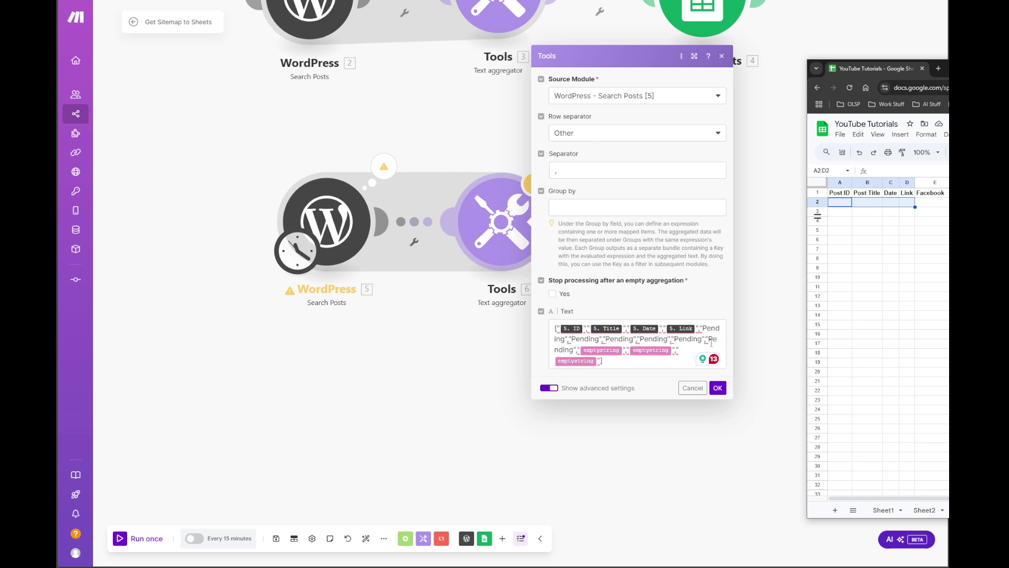
drag(872, 68, 509, 63)
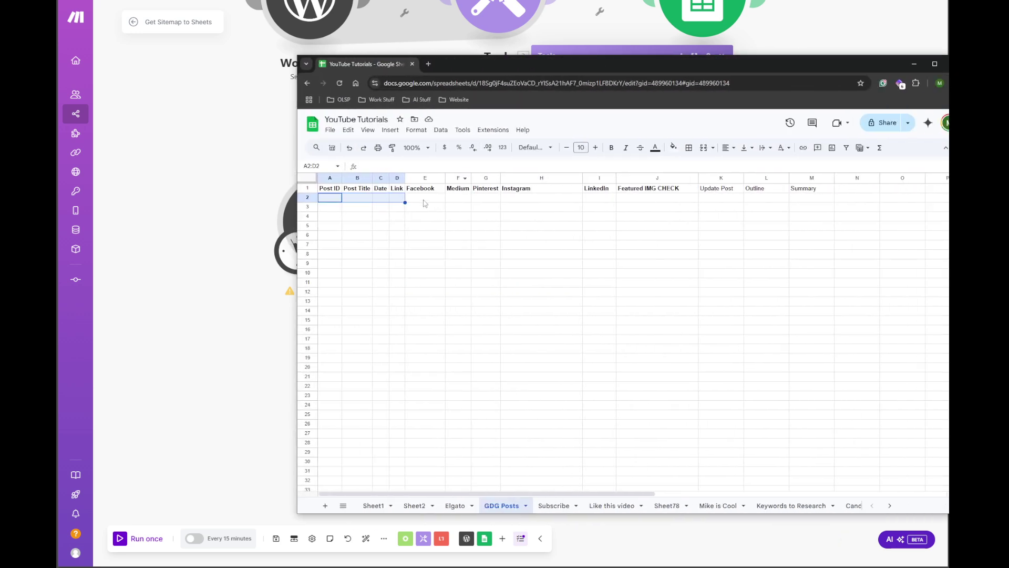
drag(425, 200, 659, 203)
click(631, 260)
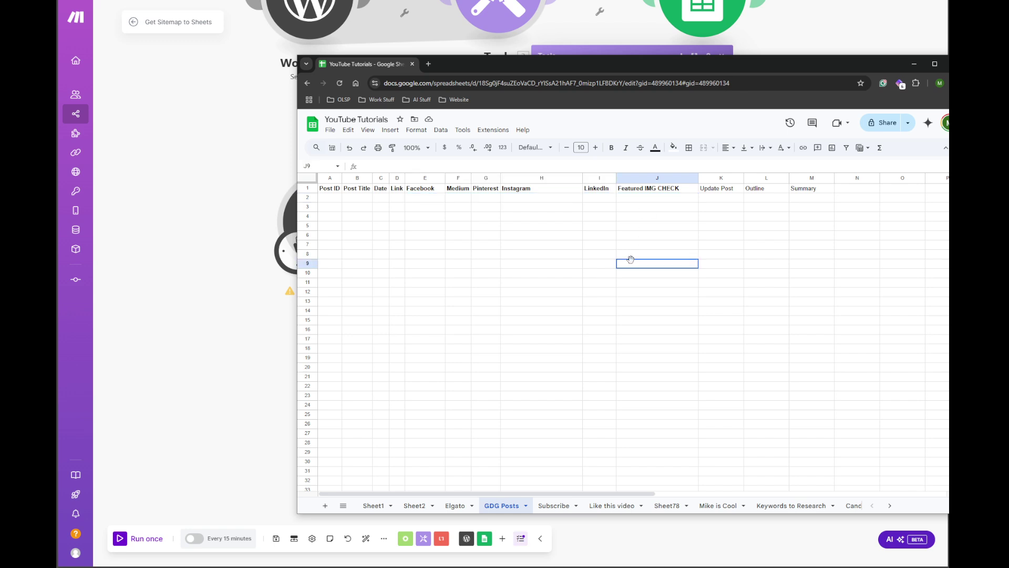
mouse_move(617, 65)
mouse_down()
mouse_move(1008, 61)
mouse_move(618, 58)
mouse_up()
drag(698, 192, 772, 196)
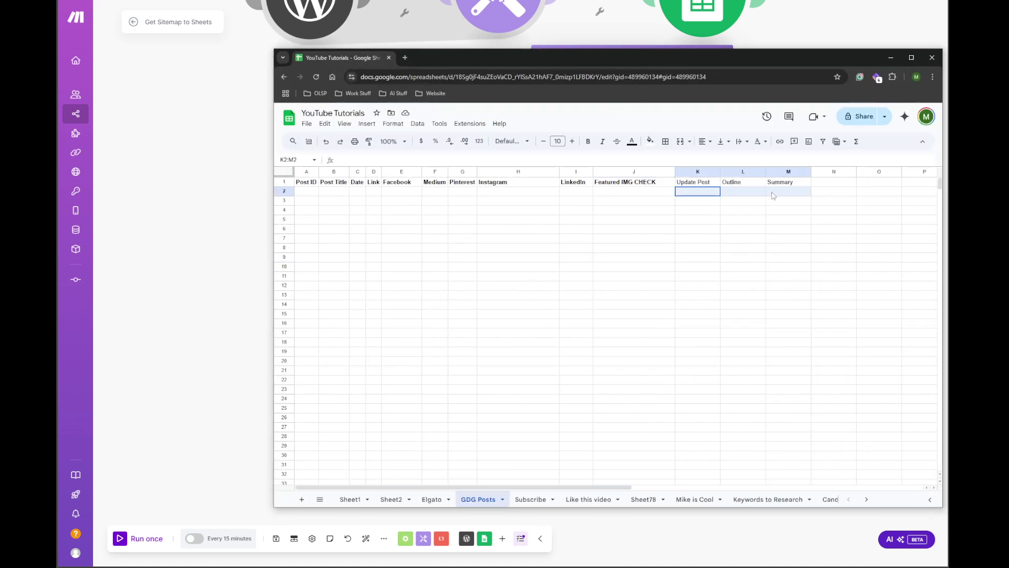
click(737, 248)
drag(686, 194, 772, 196)
click(734, 248)
drag(698, 195, 766, 195)
click(495, 201)
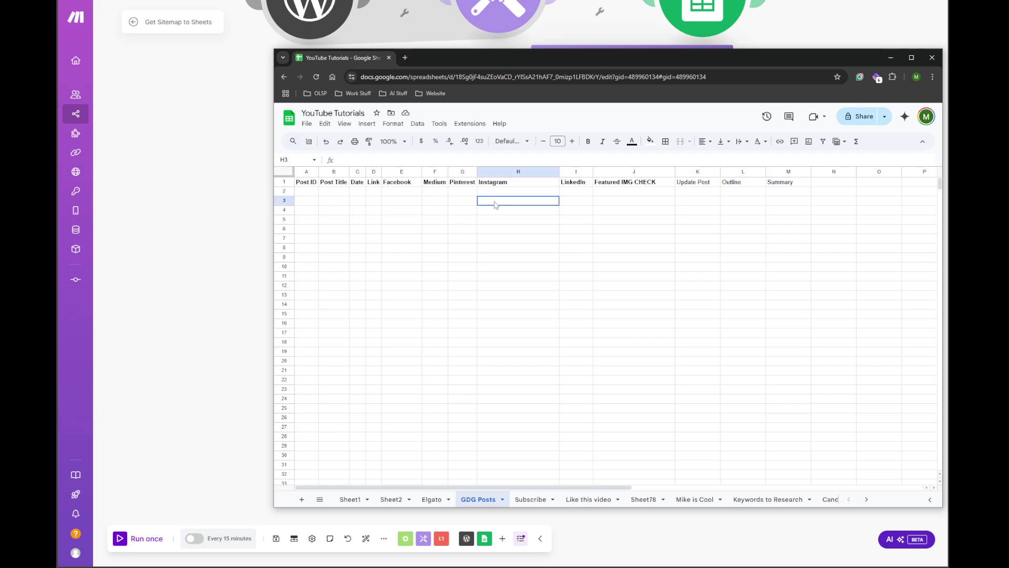
Step: Confirm the Tools aggregator settings and set the limit of WordPress Search Posts [5] to 2
drag(530, 60, 1008, 62)
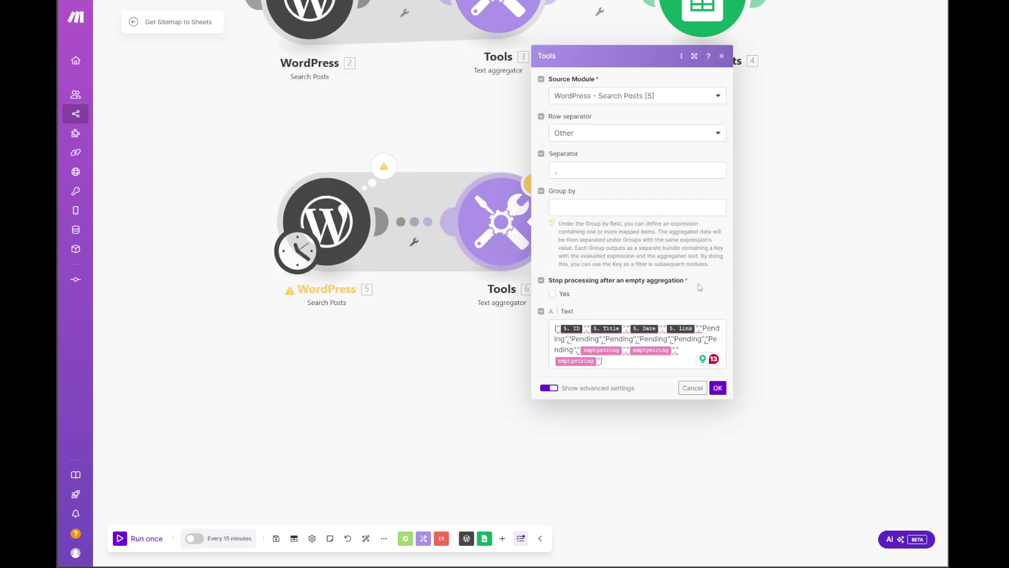
click(716, 389)
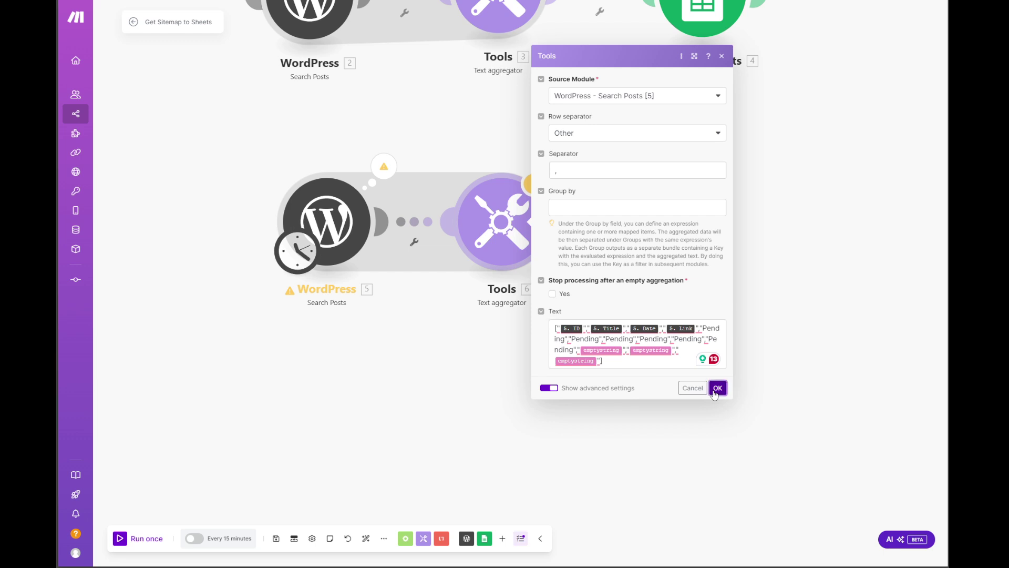
click(332, 222)
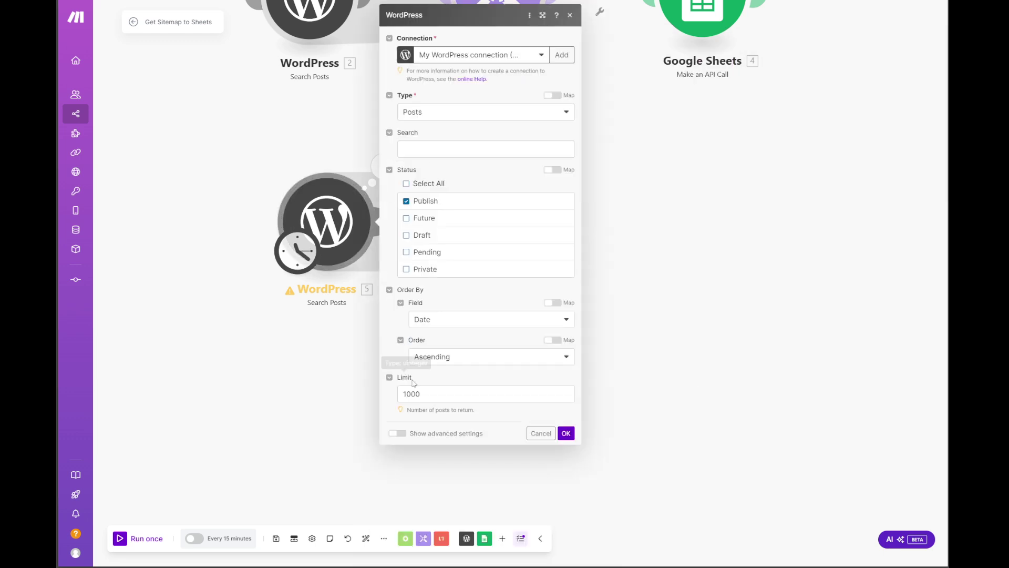
double_click(421, 393)
text(1)
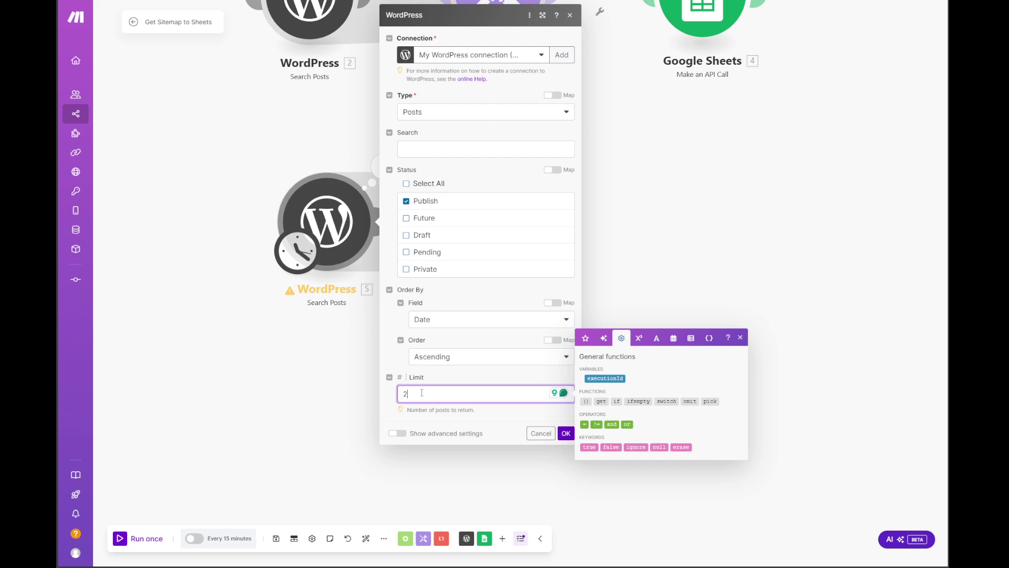
click(566, 434)
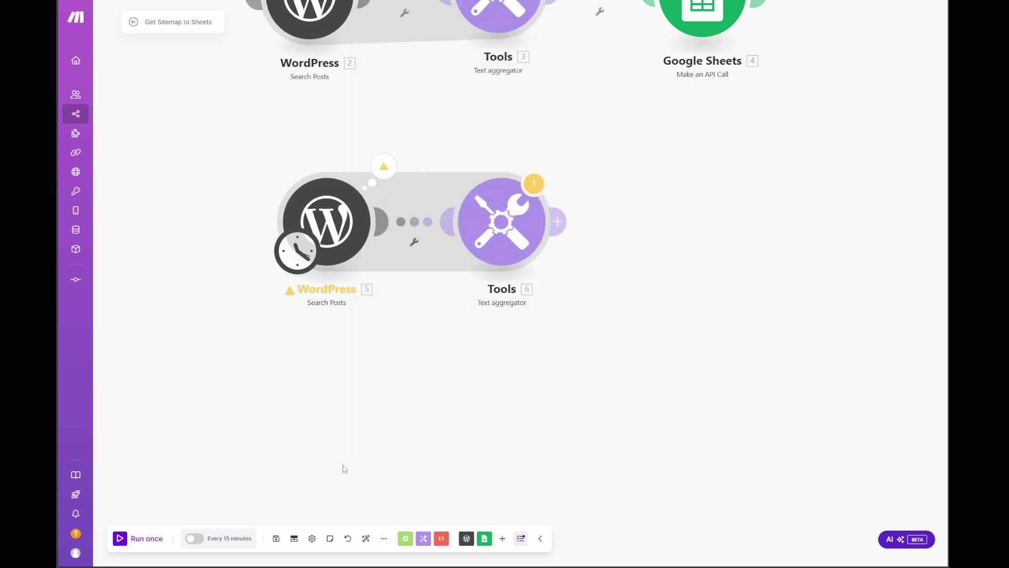
Step: Save the scenario and run it once from WordPress [5], proceeding despite the transformer warning
click(276, 538)
click(415, 550)
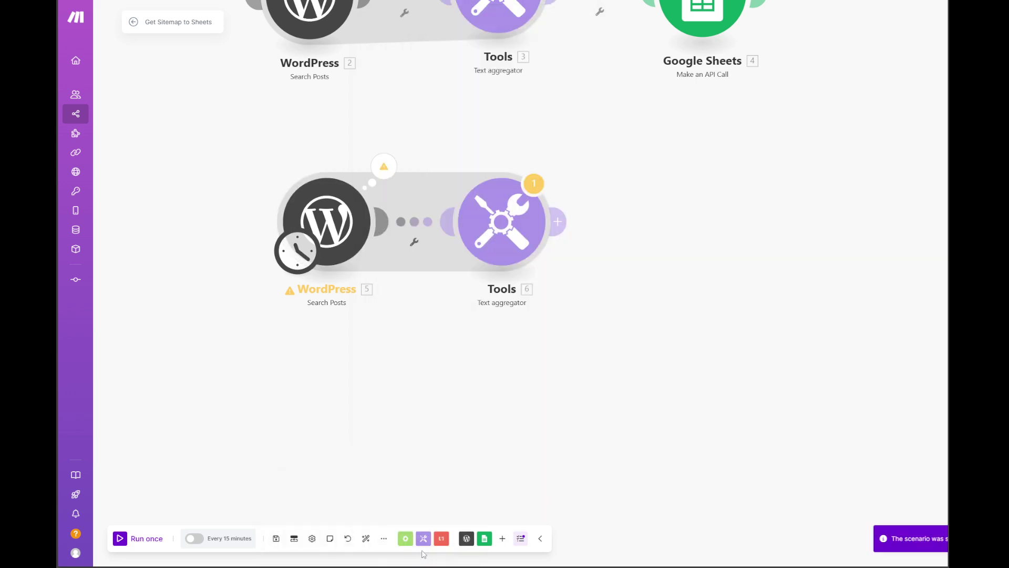
click(127, 547)
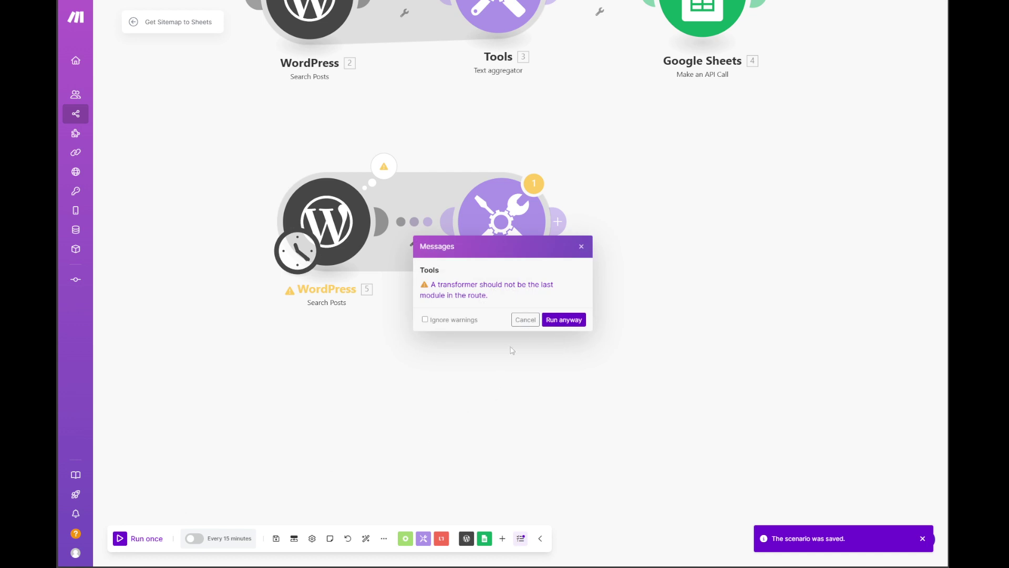
click(549, 320)
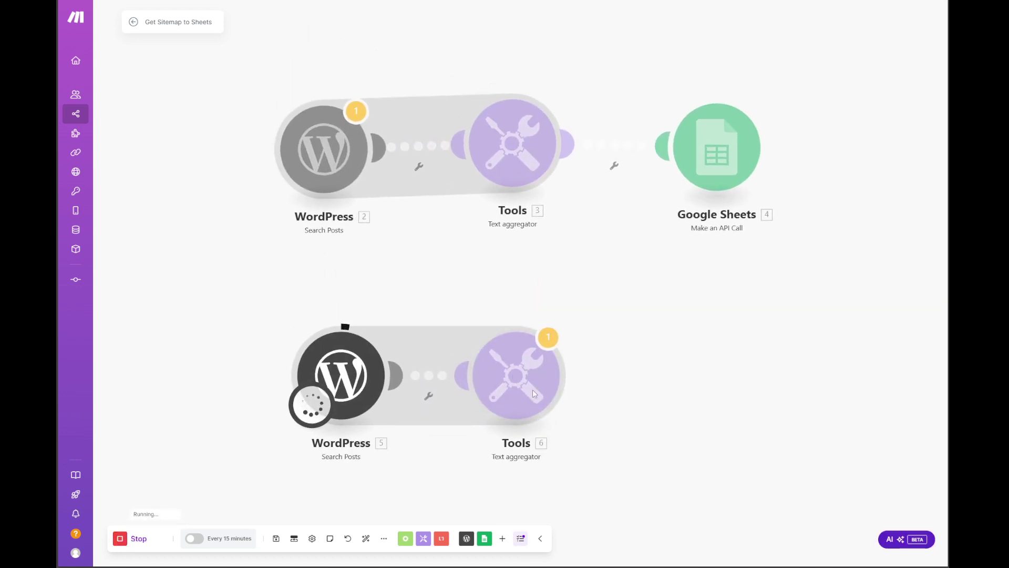
Step: Inspect the output bundles of the WordPress [5] search from the run
drag(650, 411, 562, 228)
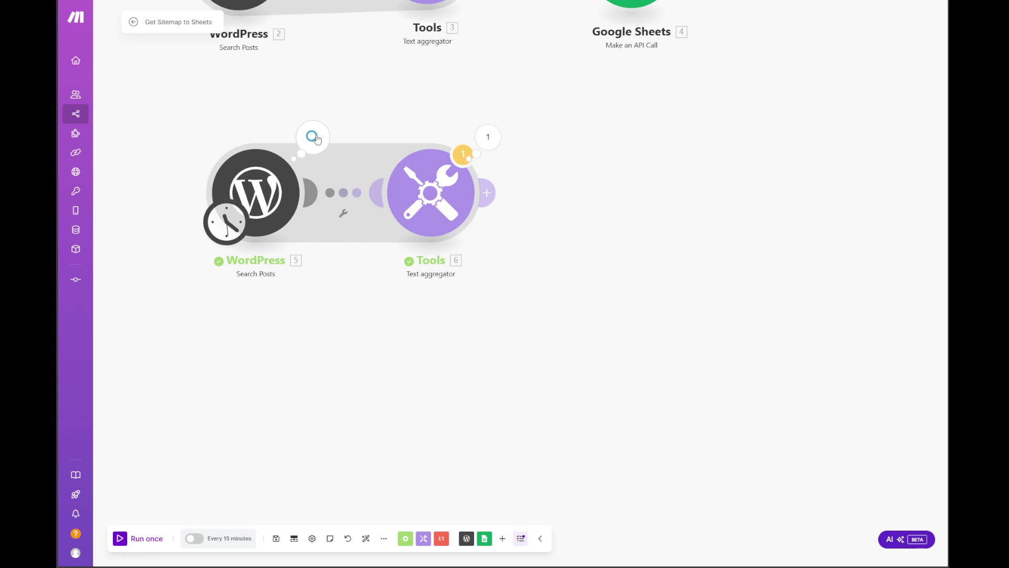
click(313, 136)
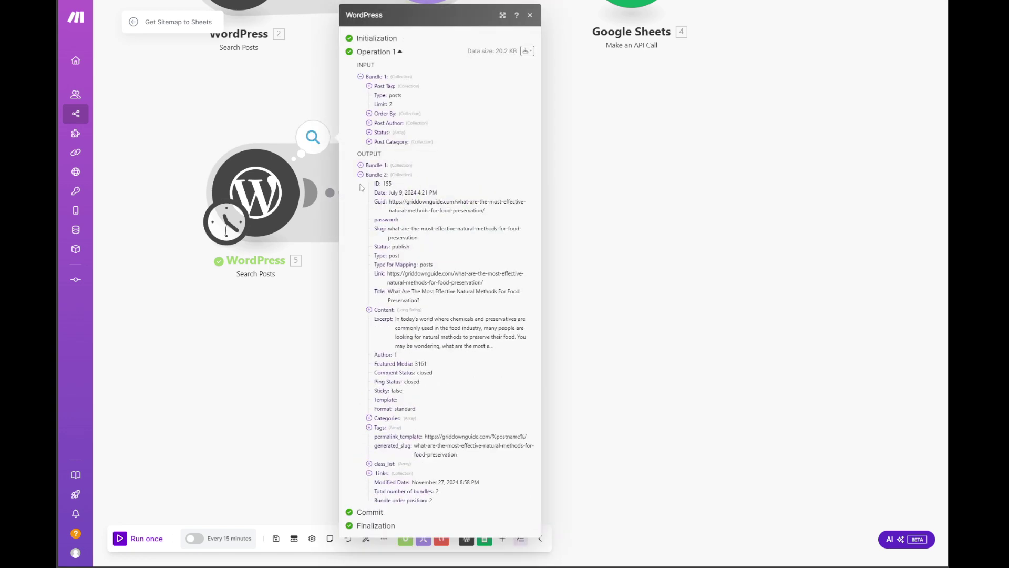
click(360, 175)
click(636, 243)
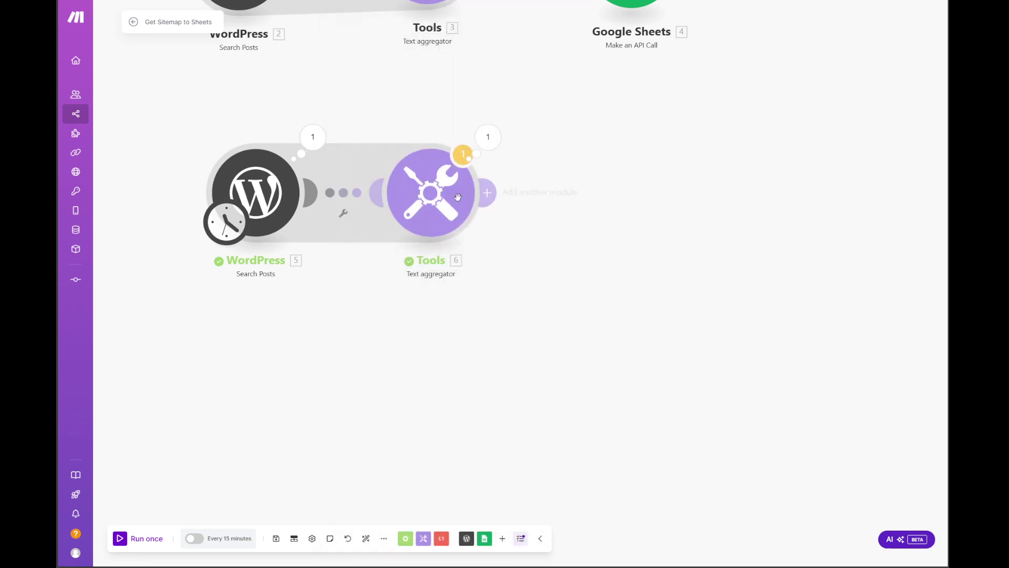
Step: Examine the Tools [6] run result, comparing the input text of both bundles with the combined output text
click(488, 138)
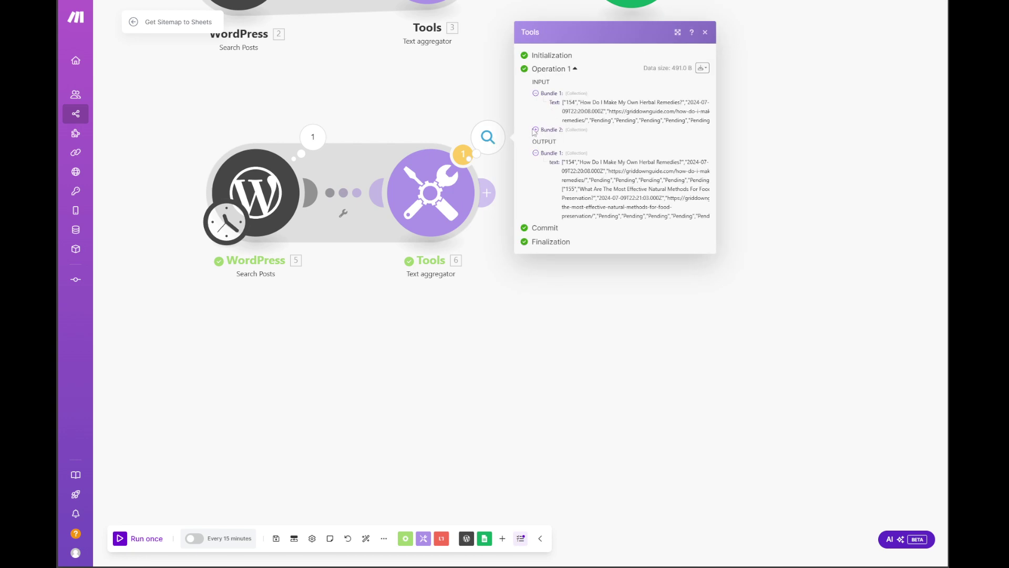
click(536, 130)
drag(563, 84, 628, 96)
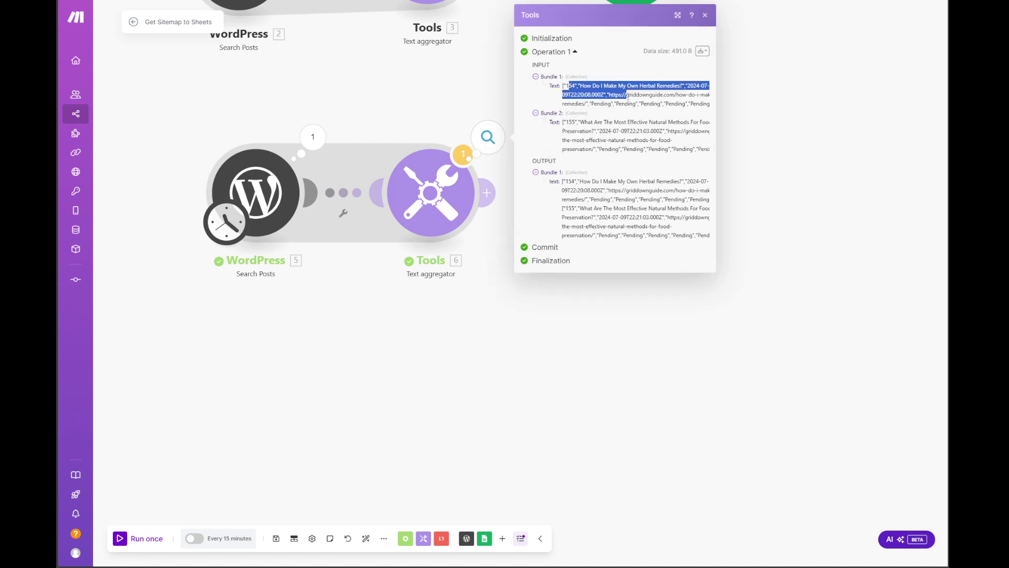
drag(591, 129, 642, 141)
click(608, 217)
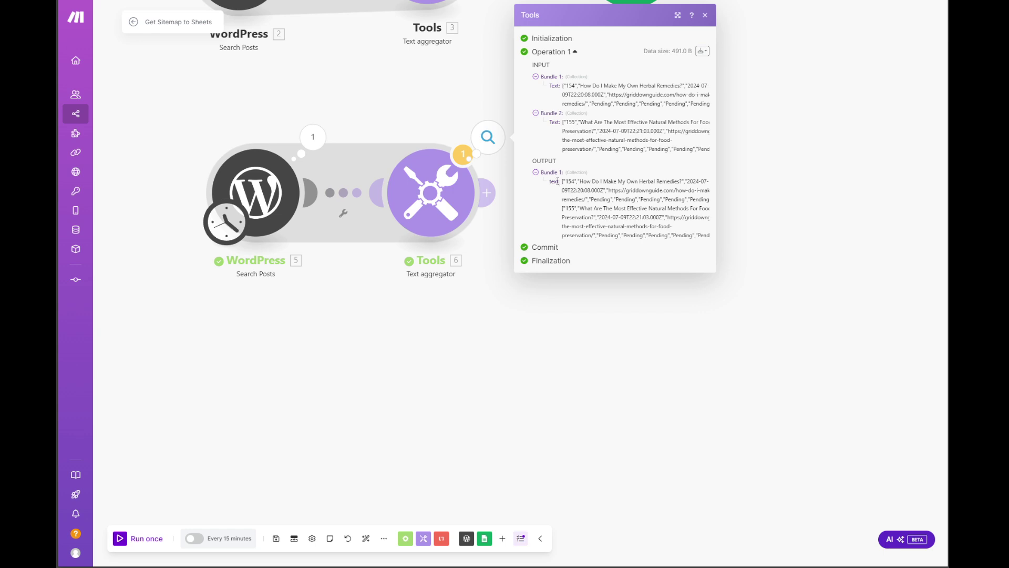
drag(561, 181, 712, 244)
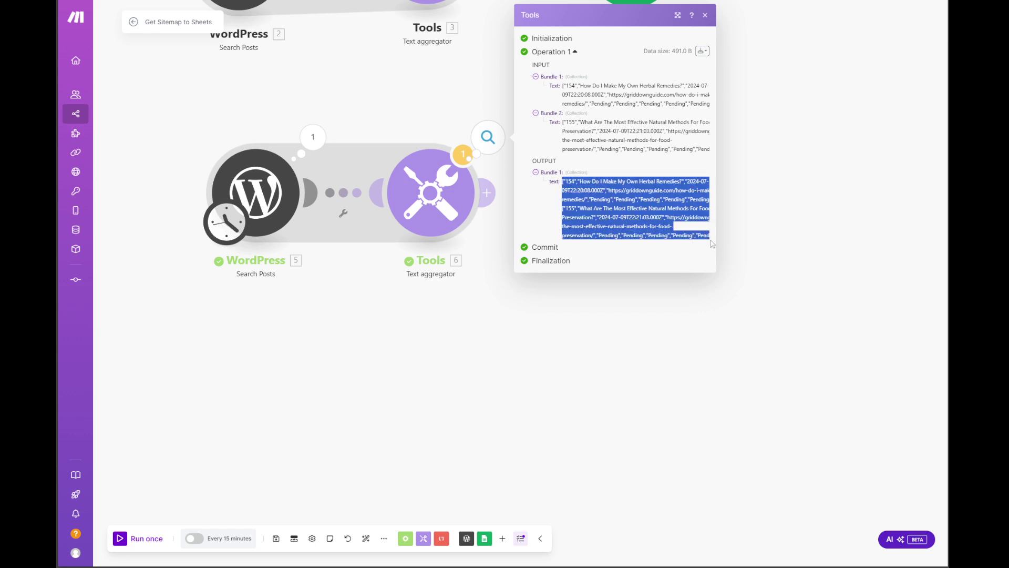
click(568, 357)
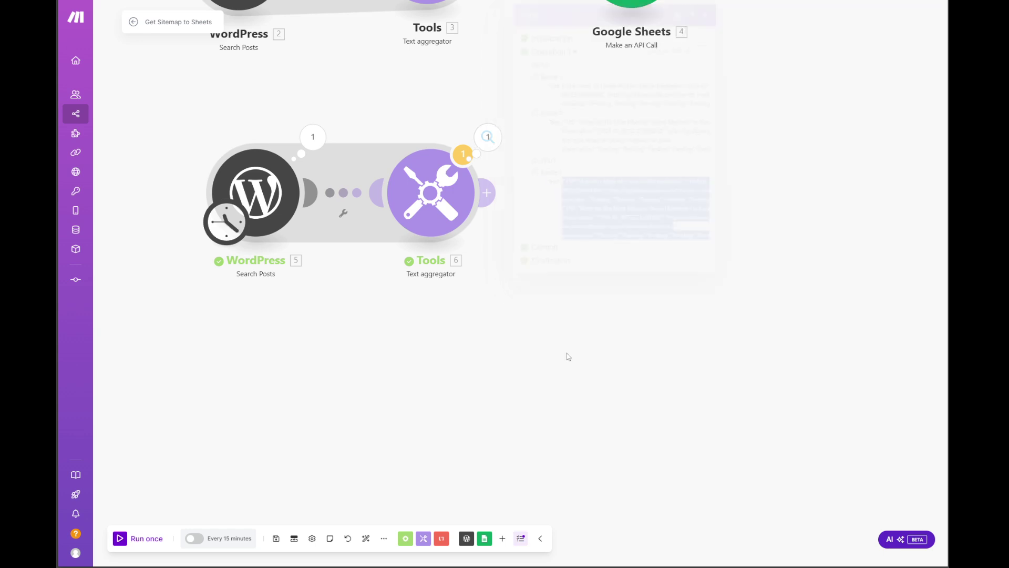
Step: Add a Google Sheets Make an API Call module after Tools [6] and select My Google connection for it
drag(559, 306, 491, 333)
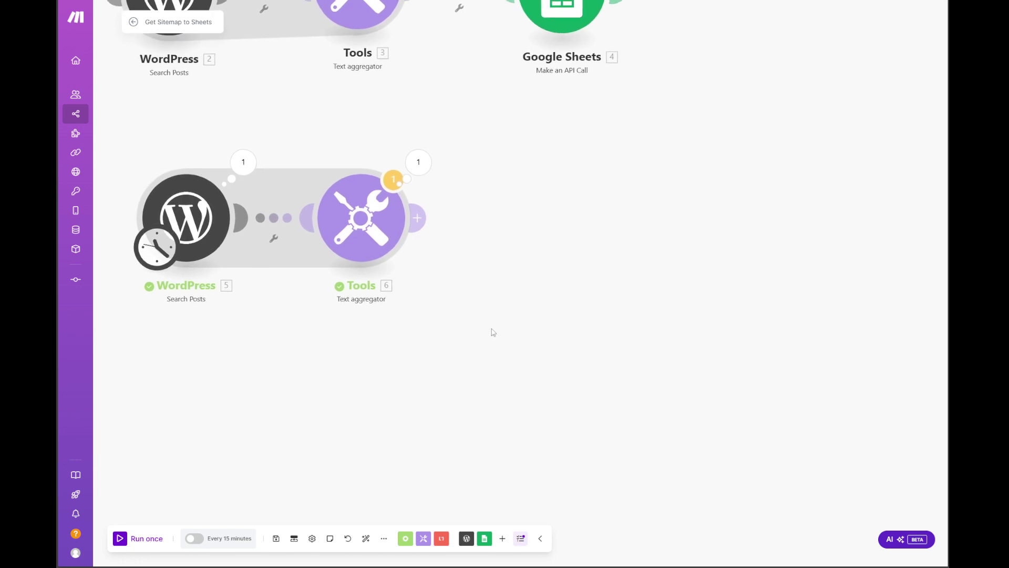
click(426, 229)
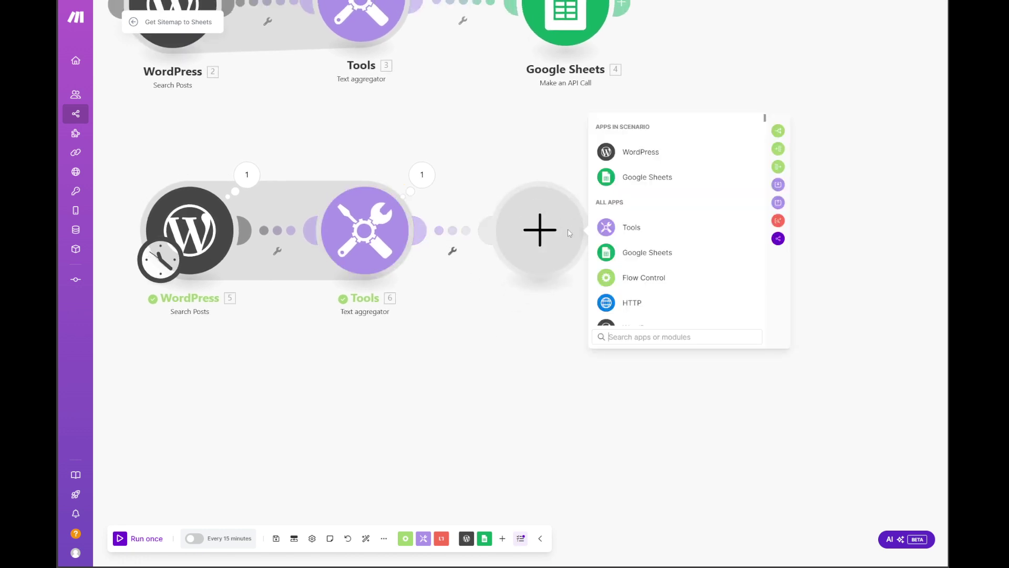
click(640, 178)
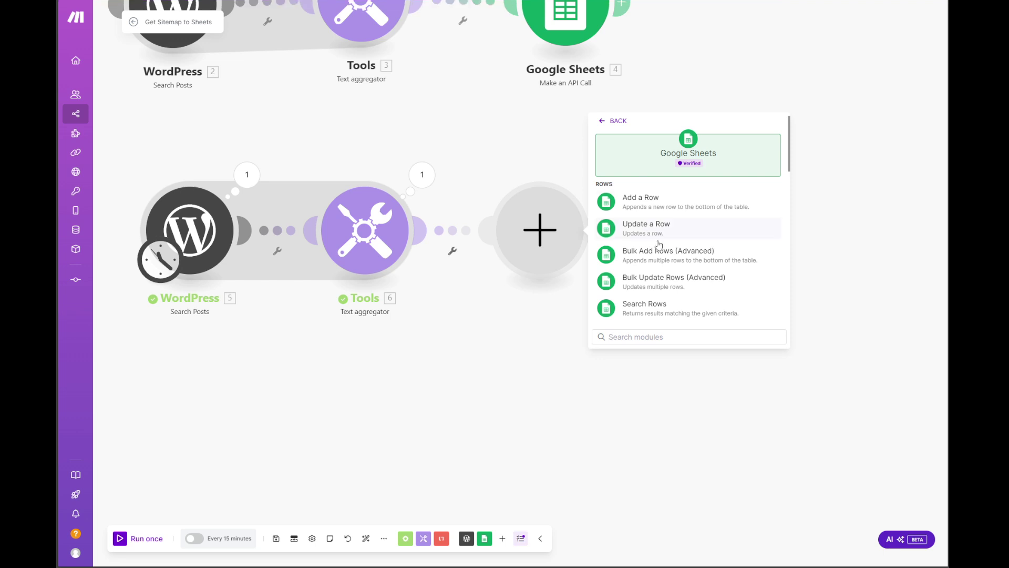
scroll(660, 233, down, 5)
scroll(662, 232, down, 2)
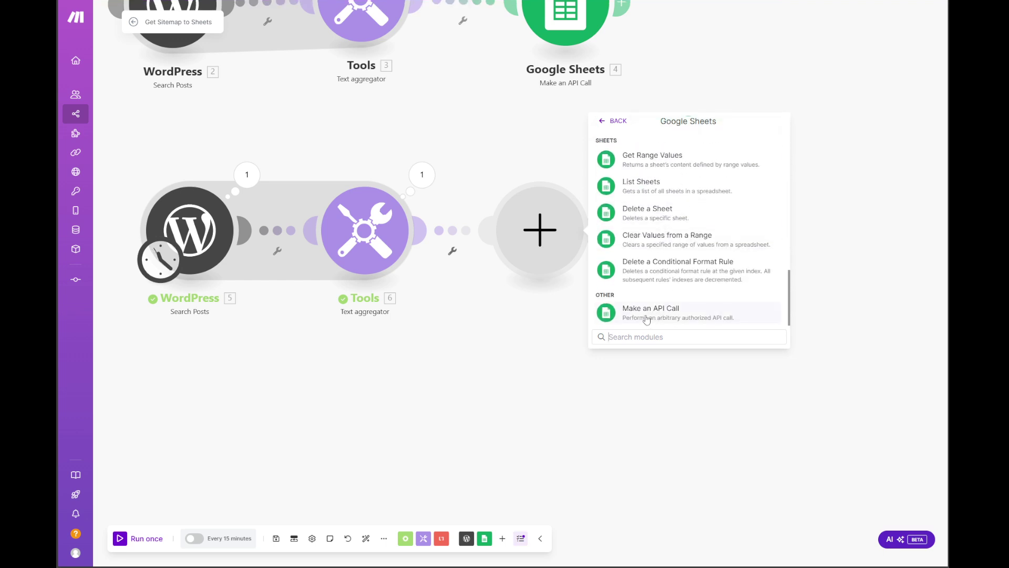
click(646, 318)
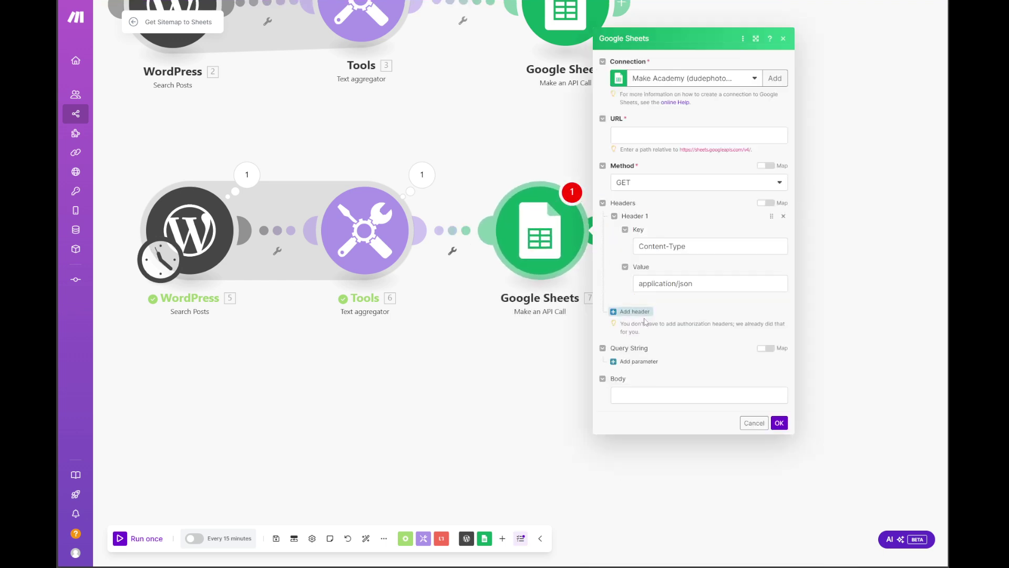
click(754, 78)
click(698, 125)
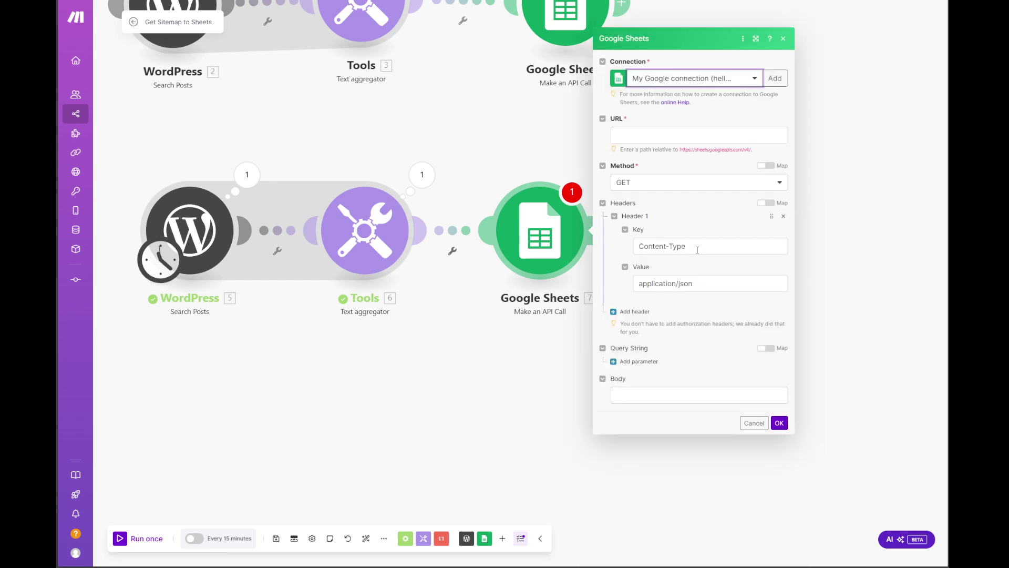
click(639, 134)
click(681, 157)
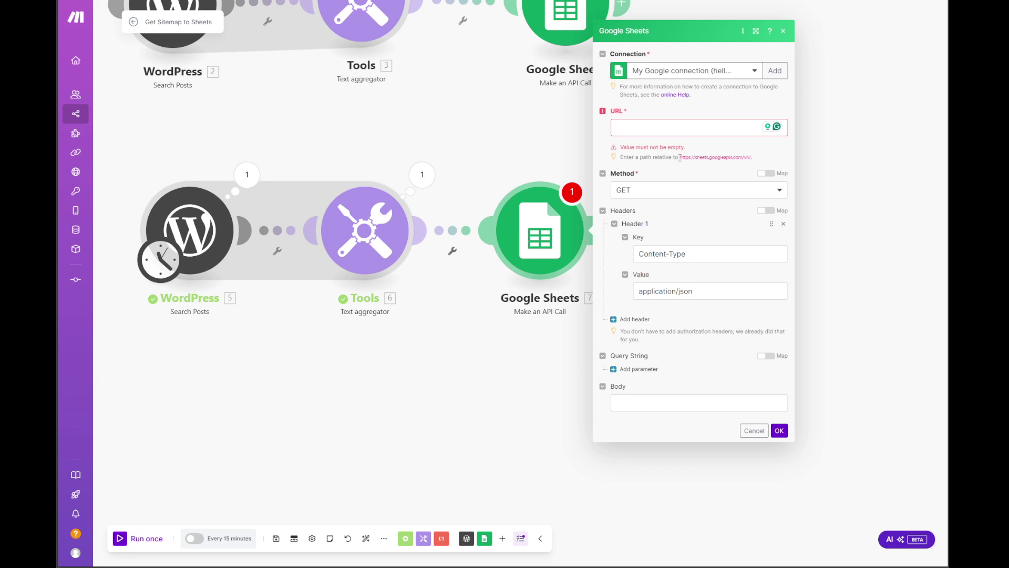
drag(680, 157, 757, 163)
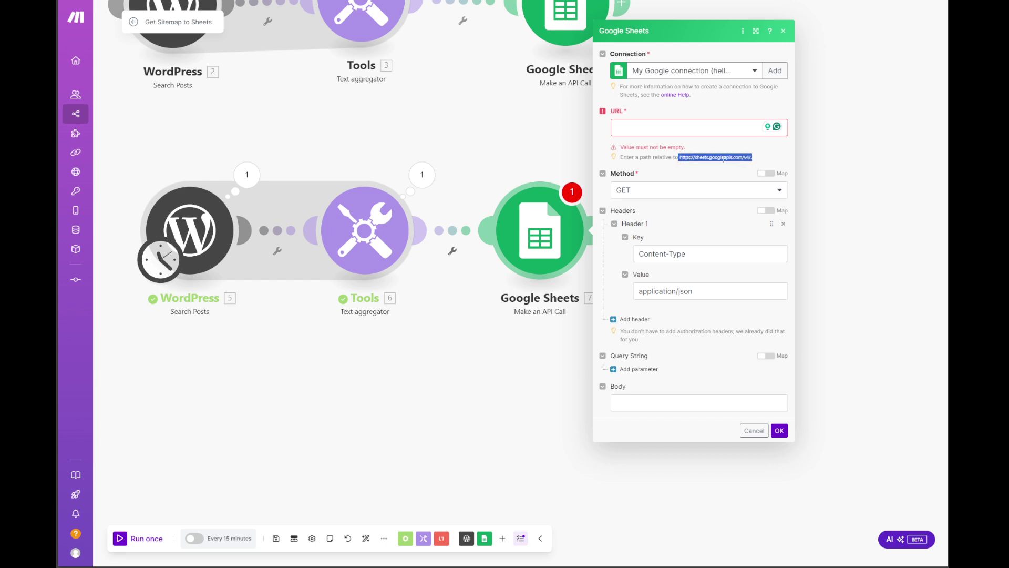
triple_click(693, 157)
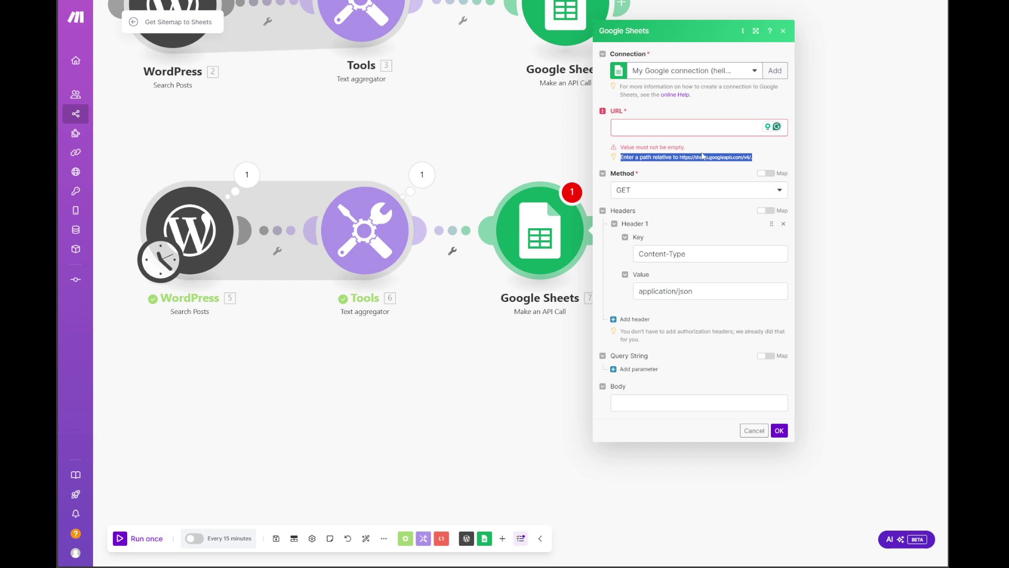
click(750, 159)
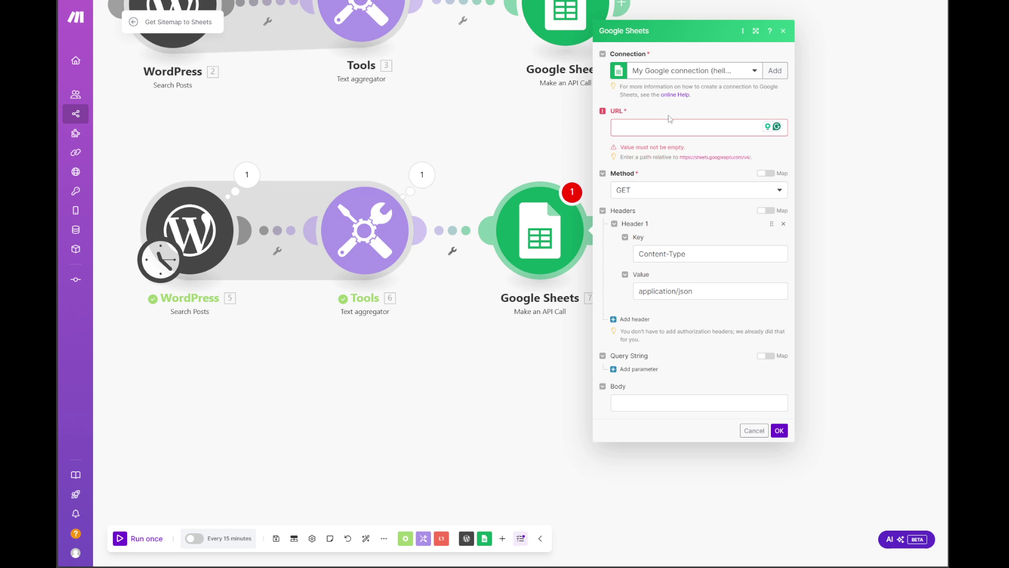
Step: Copy the URL path ending in /values/'GDG Posts'!A:Z:append from Google Sheets [4] into the URL of Google Sheets [7]
click(558, 31)
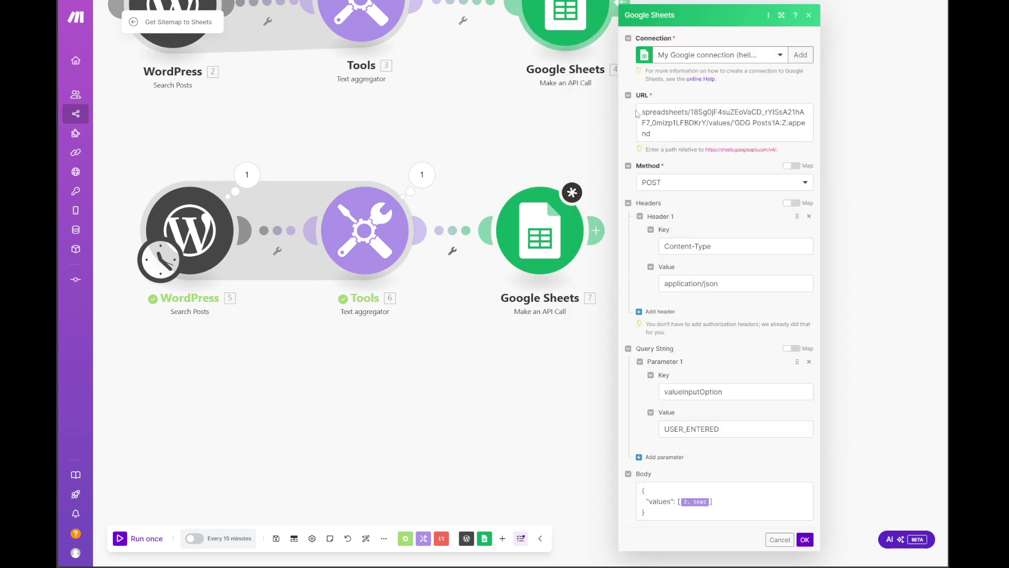
drag(640, 112, 669, 133)
key(ctrl+c)
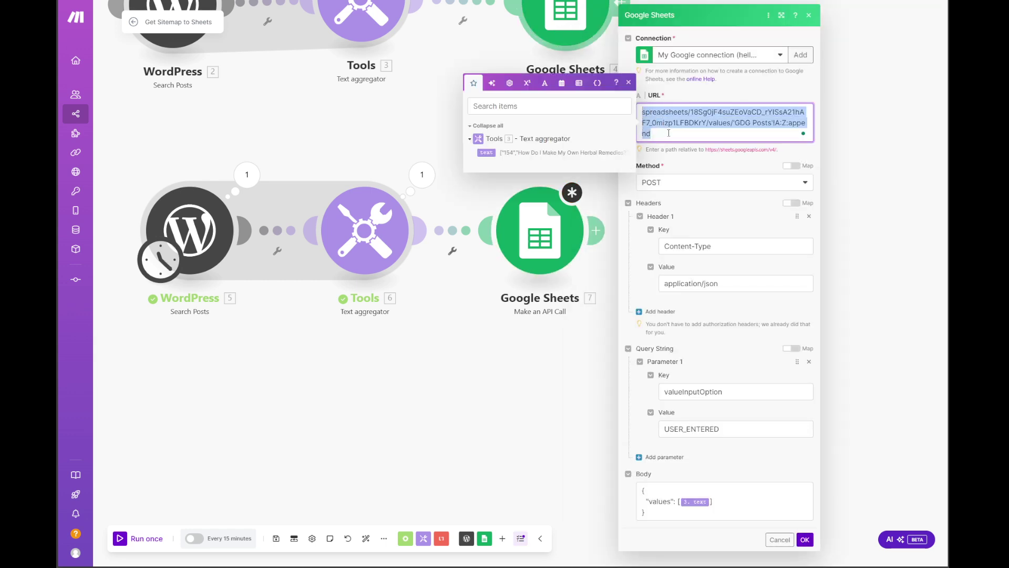
click(868, 179)
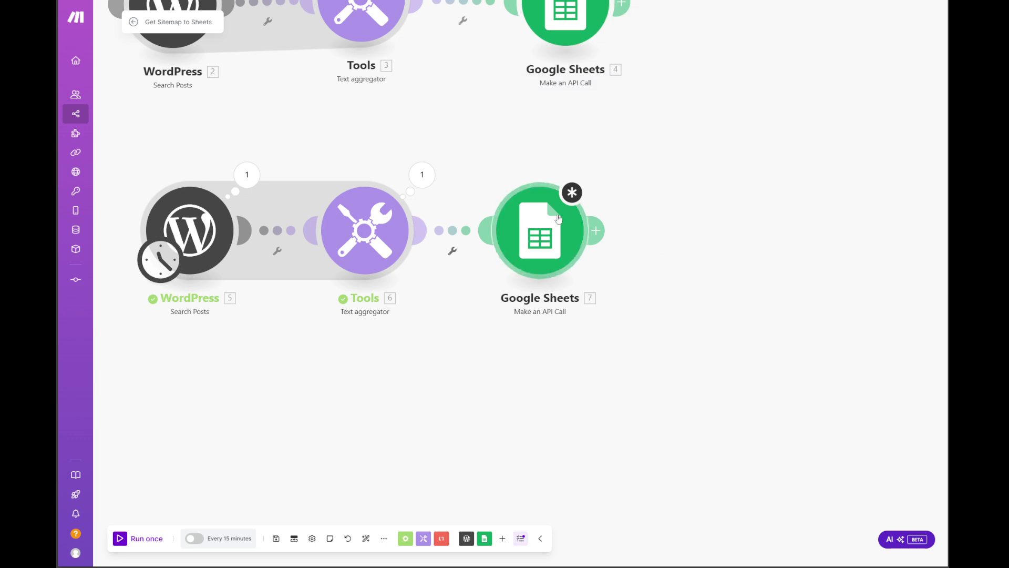
click(540, 231)
click(630, 129)
key(ctrl+v)
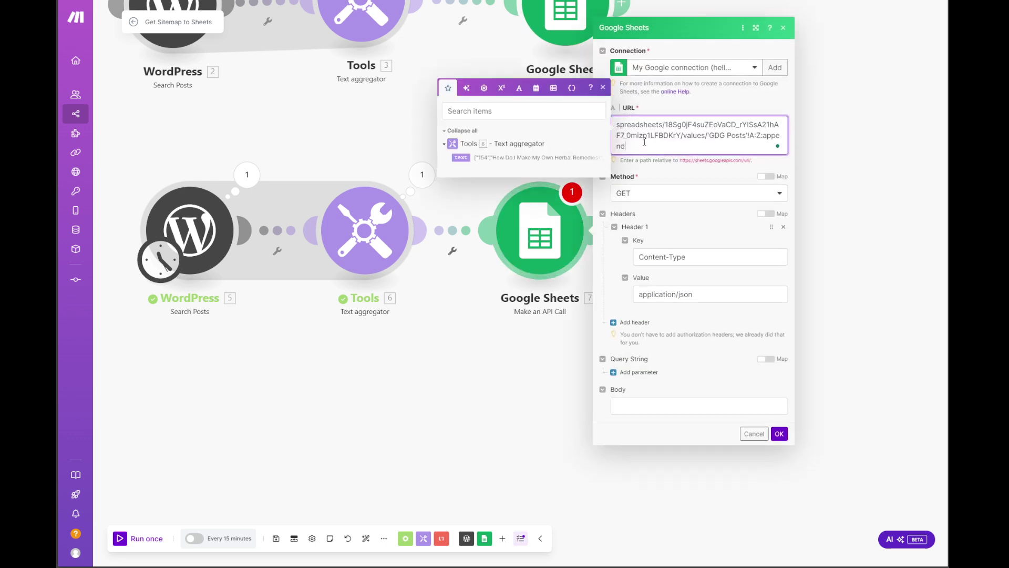
Step: Compare the spreadsheet ID in the API call's URL with the ID in the YouTube Tutorials spreadsheet's web address
drag(617, 125, 678, 134)
click(665, 126)
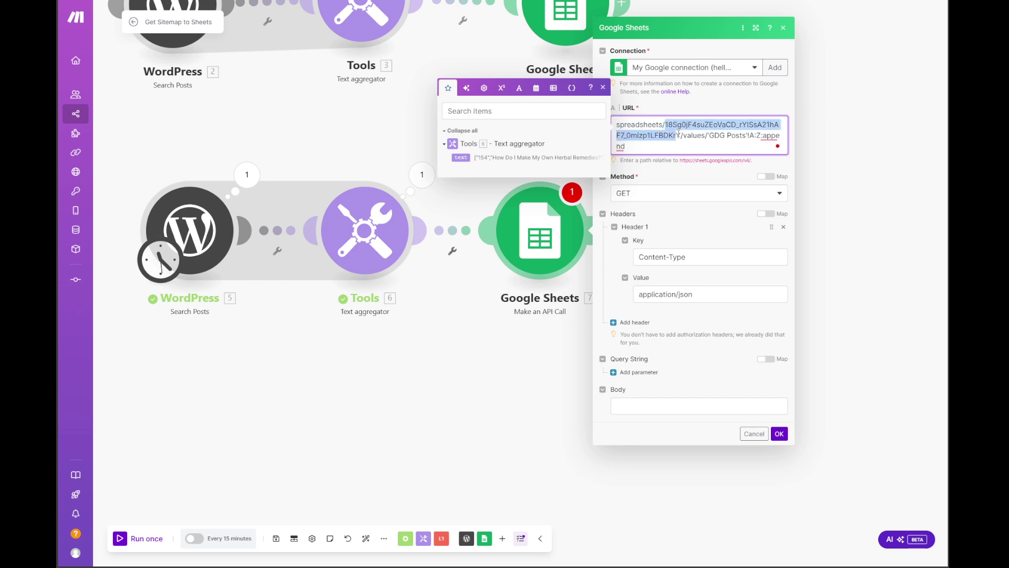
key(alt+Tab)
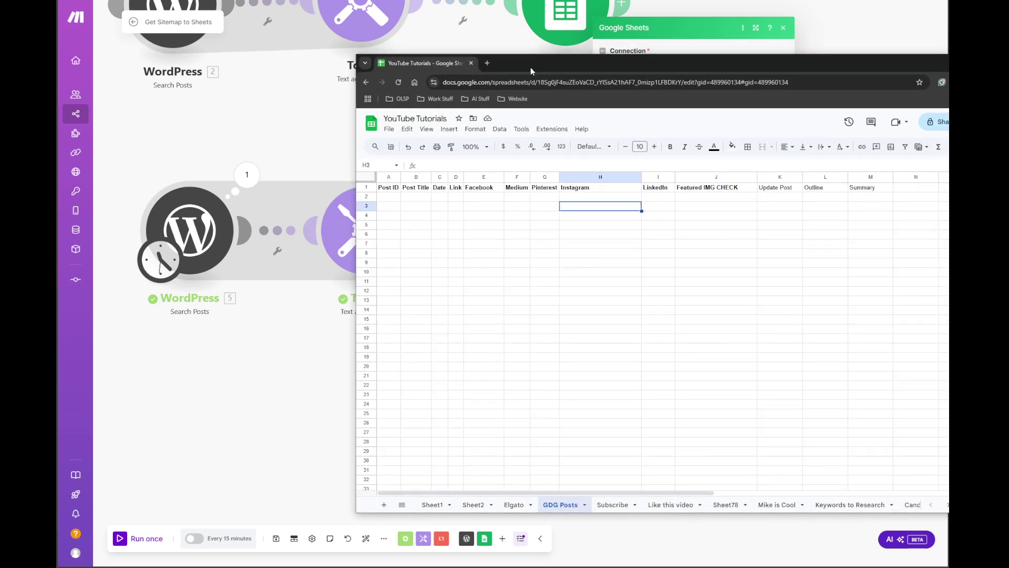
click(545, 85)
click(536, 88)
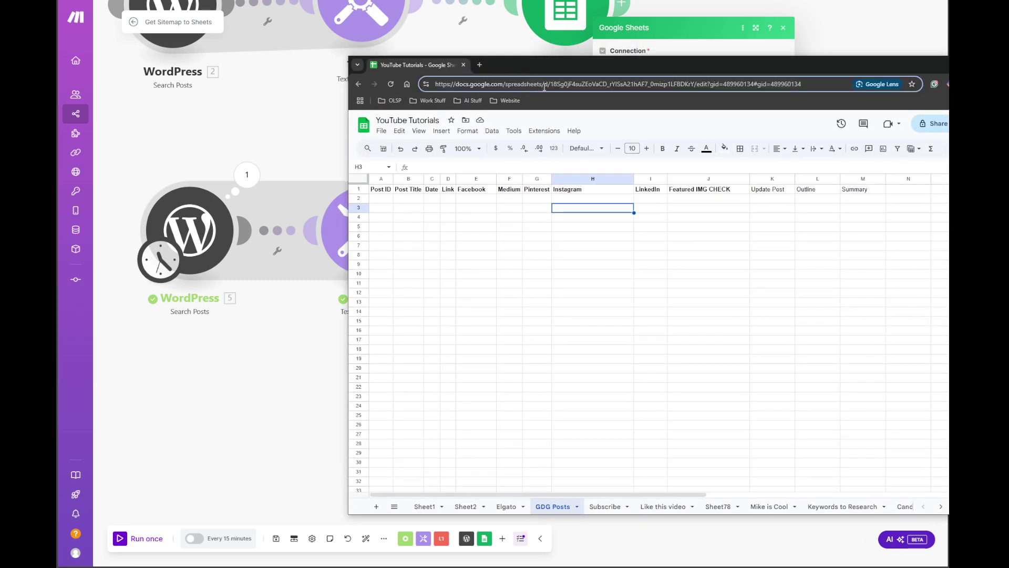
drag(543, 86, 695, 86)
click(551, 86)
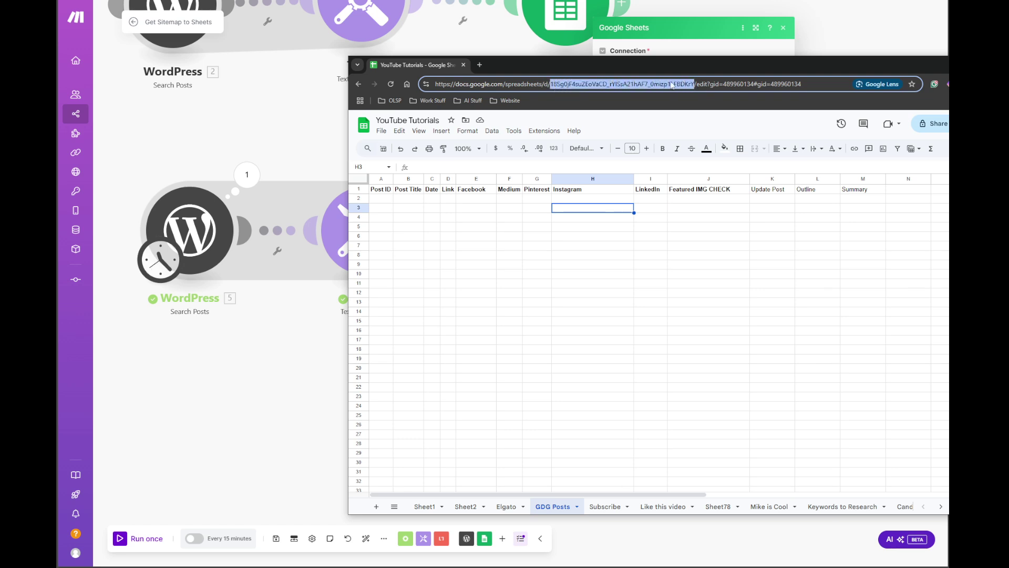
drag(640, 70, 1007, 473)
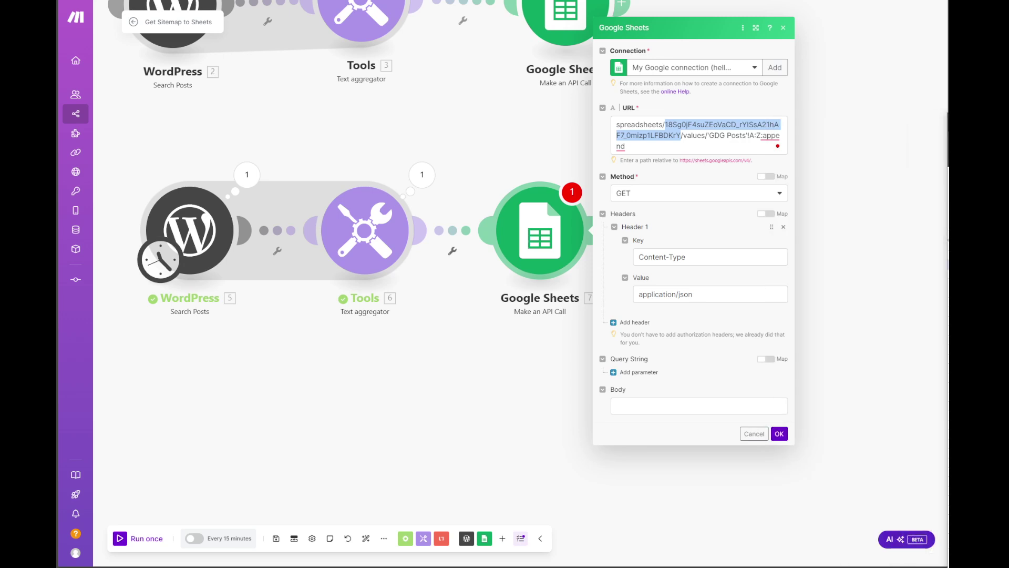
Step: Compare the sheet name GDG Posts in the API call's URL with the matching sheet name in the YouTube Tutorials spreadsheet
click(686, 136)
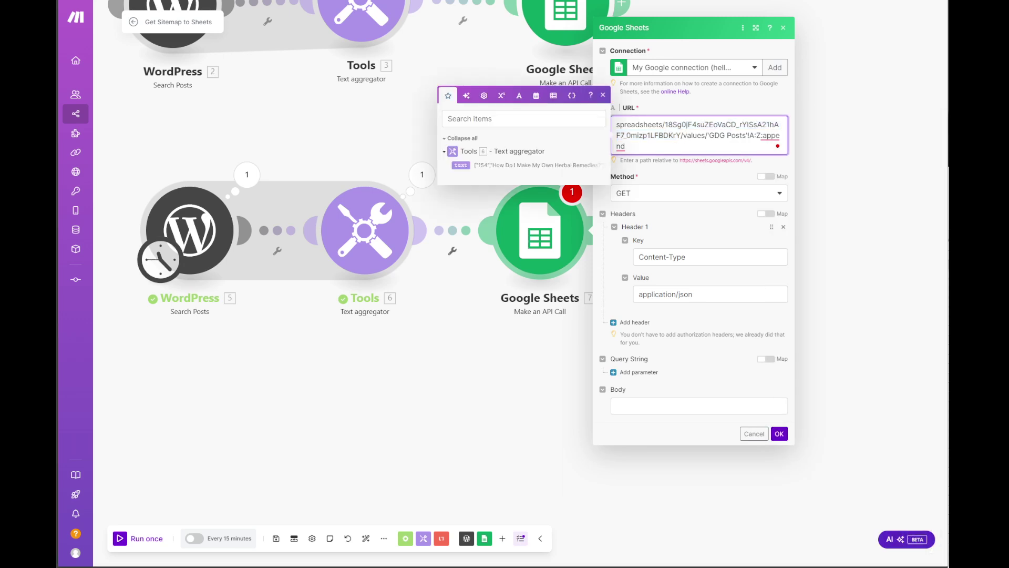
drag(1007, 174, 369, 2)
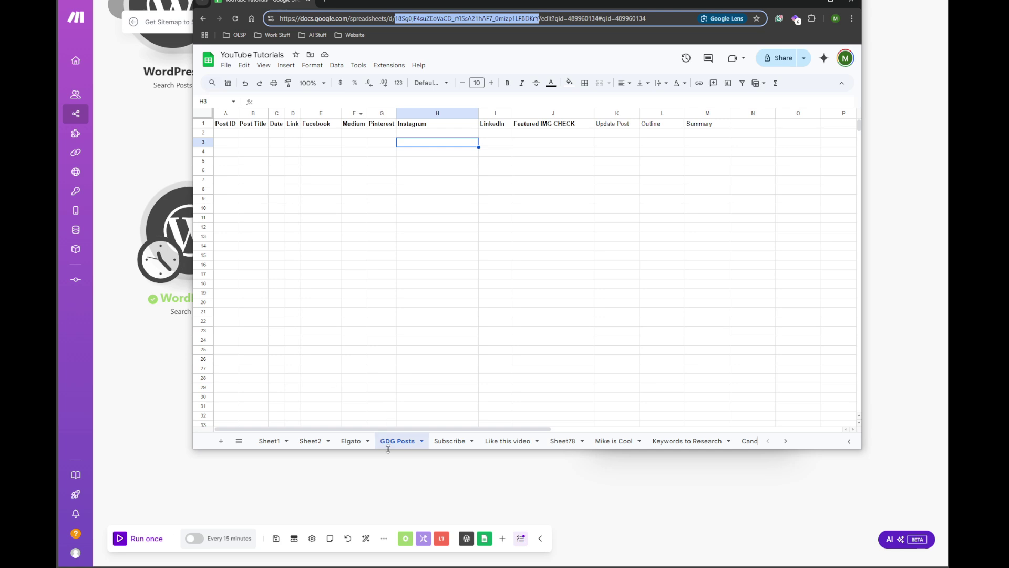
drag(512, 4, 1007, 73)
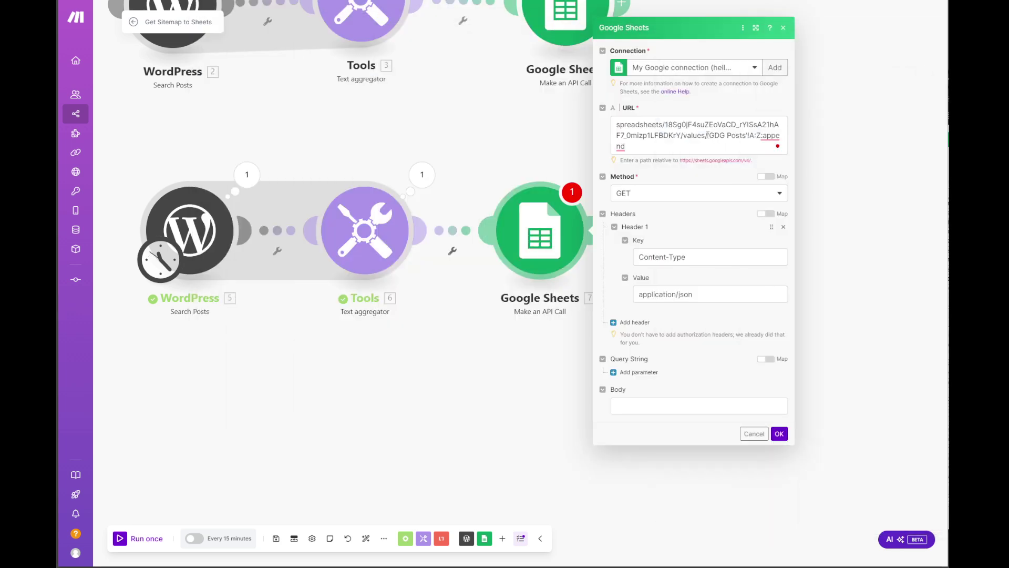
click(711, 135)
drag(710, 135, 745, 138)
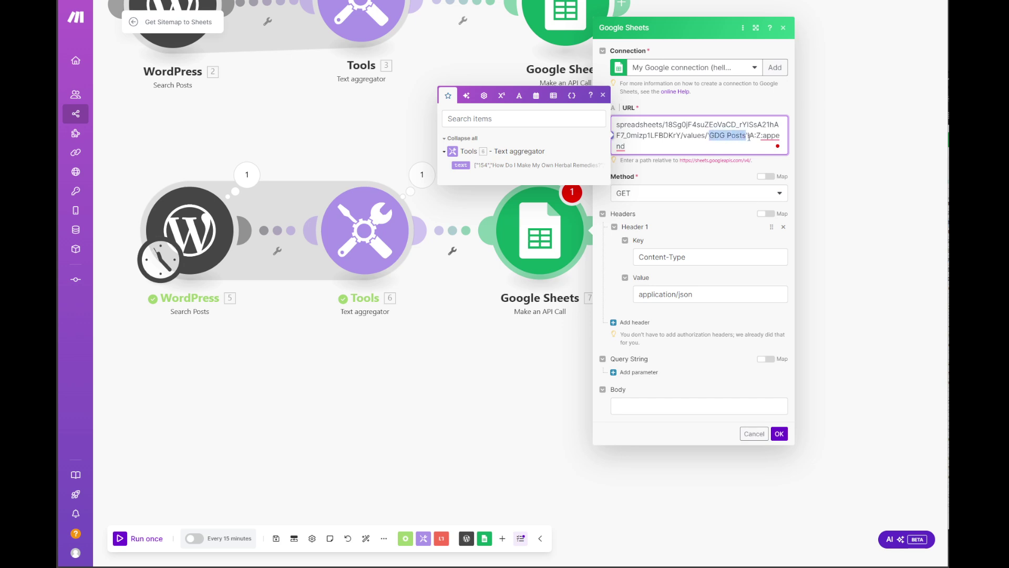
Step: Set the request method of the Google Sheets [7] API call to POST
click(685, 195)
click(684, 195)
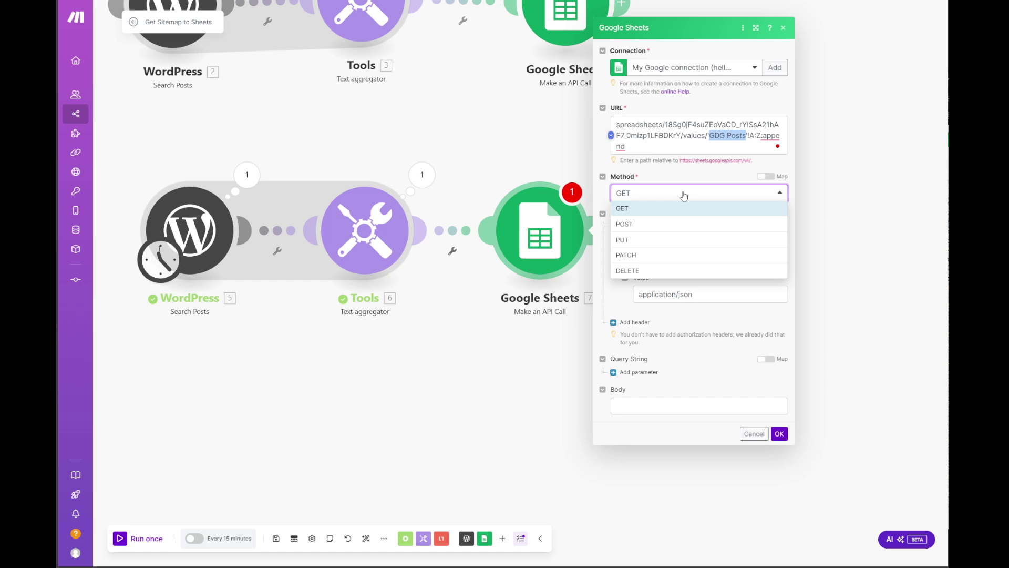
click(654, 227)
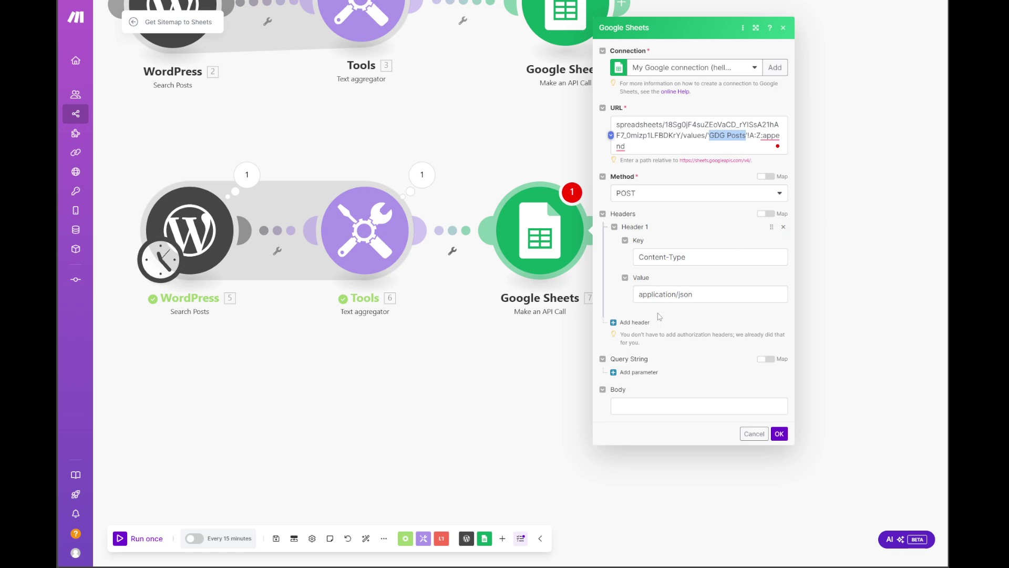
Step: Add a query string parameter to Google Sheets [7] with key valueInputOption and value USER_ENTERED
click(638, 372)
click(648, 391)
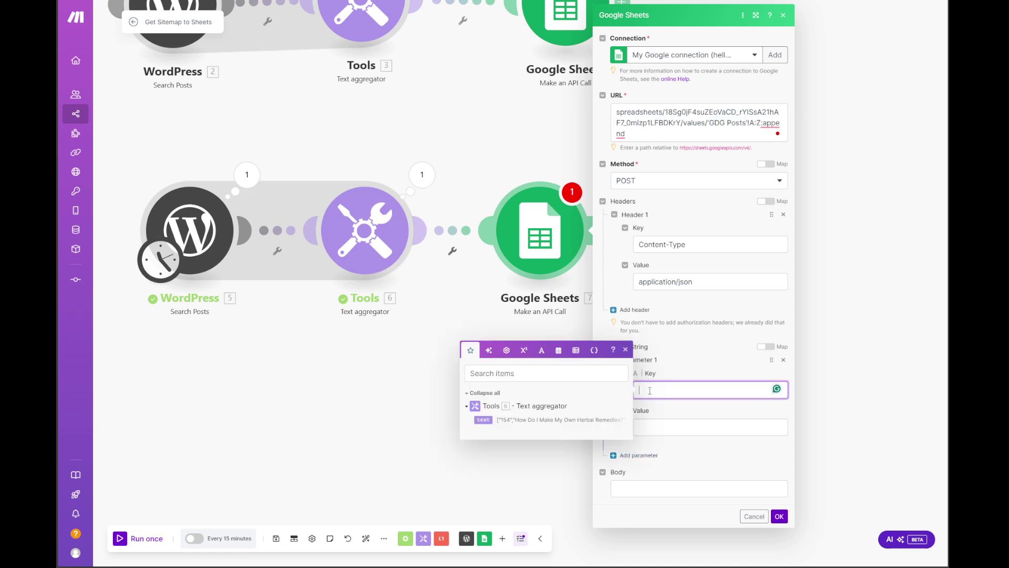
text(valueInputOption)
key(Tab)
text(US)
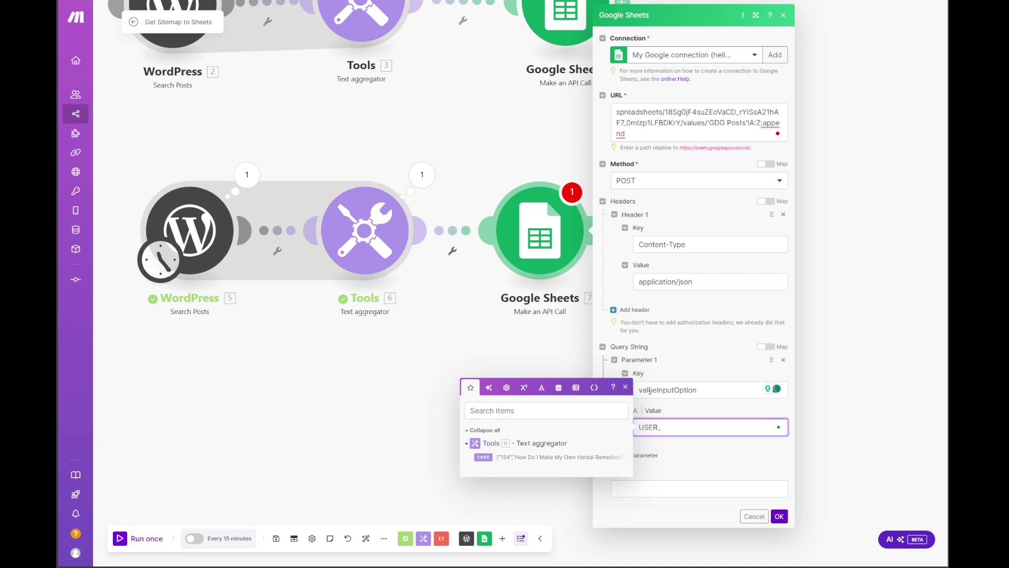
text(ER_ENTERED)
Step: Enter the JSON body { "values": [ ] } with the Tools [6] text output inside the brackets, and confirm the Google Sheets [7] settings
click(666, 489)
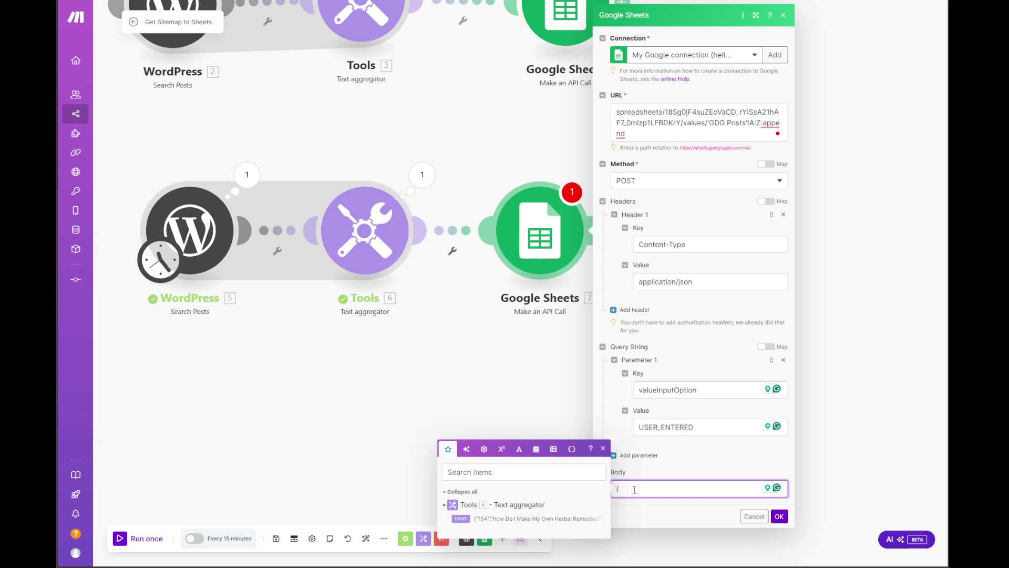
key(Return)
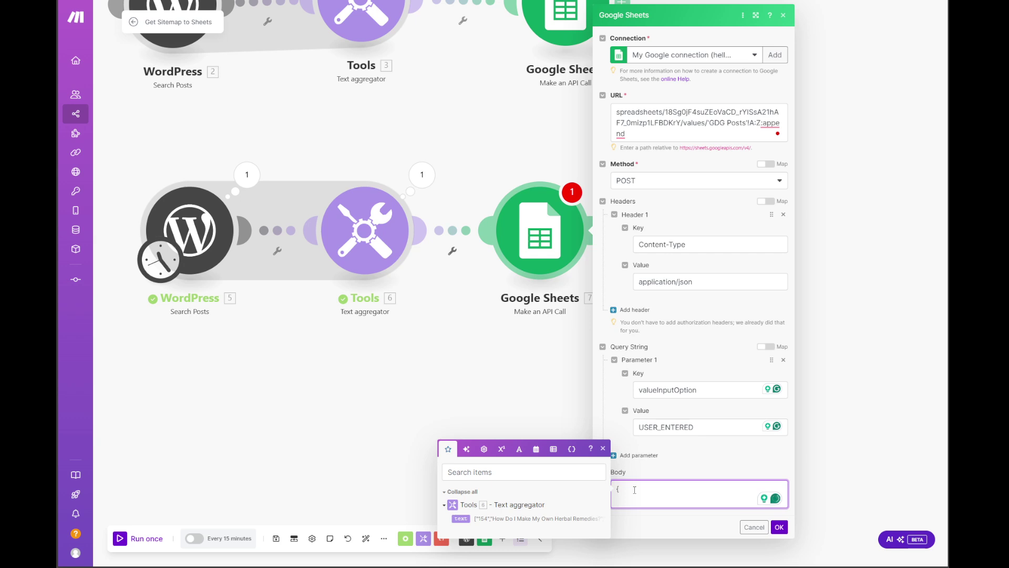
text("values": [)
click(486, 519)
key(Return)
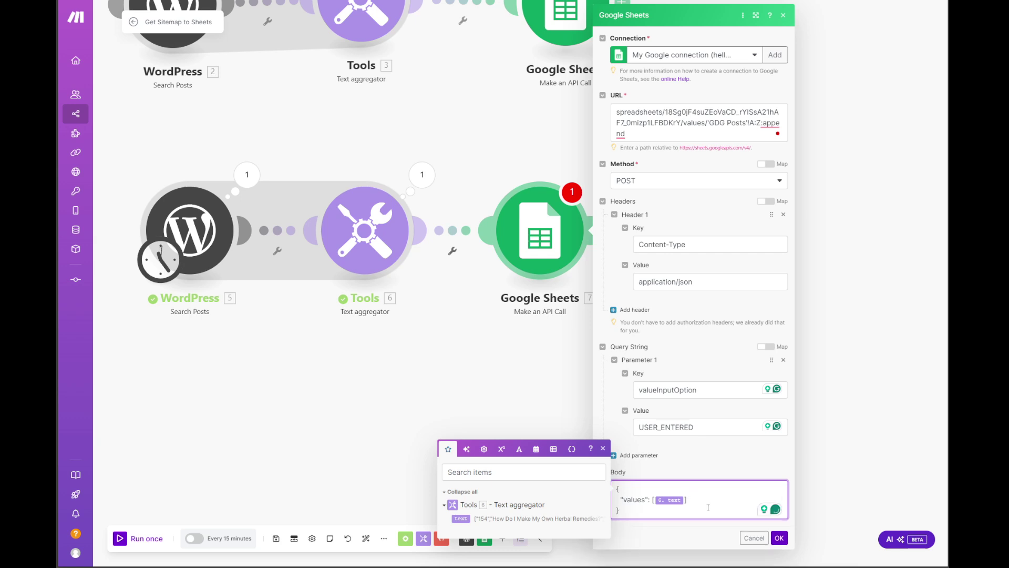
click(789, 404)
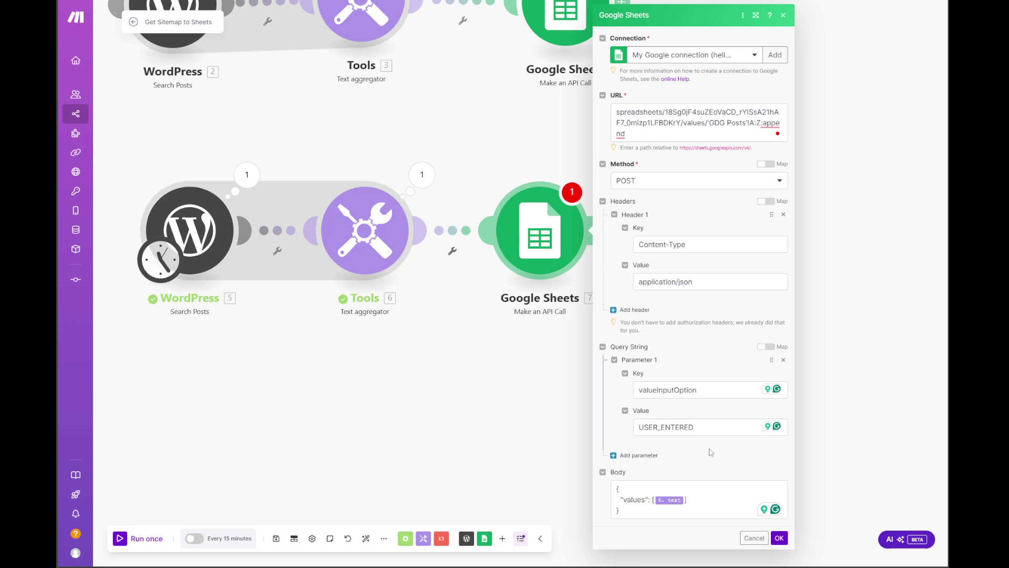
click(779, 538)
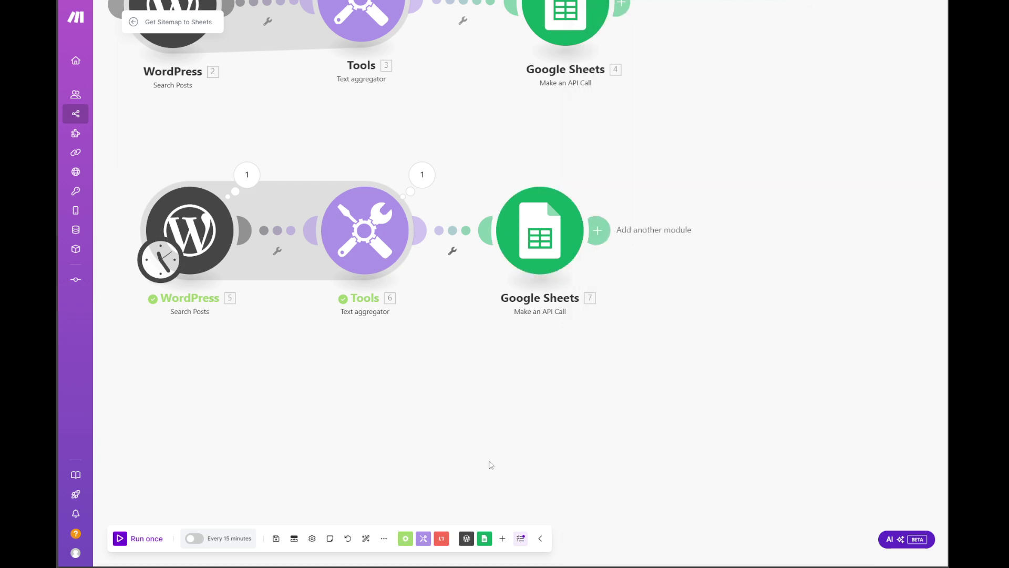
Step: Save the scenario after rechecking the Google Sheets [7] settings, and run it once
click(276, 539)
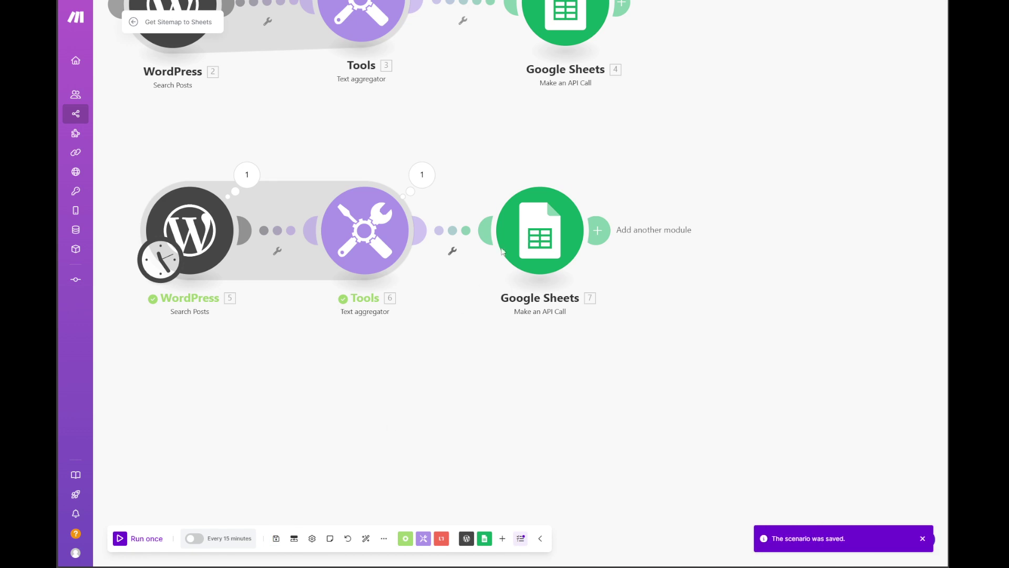
click(516, 239)
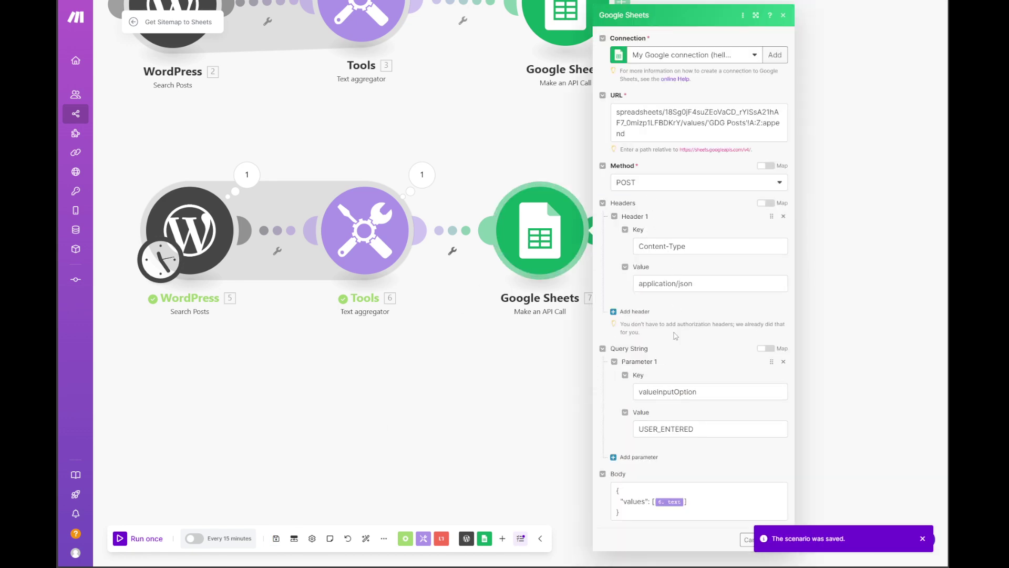
click(780, 542)
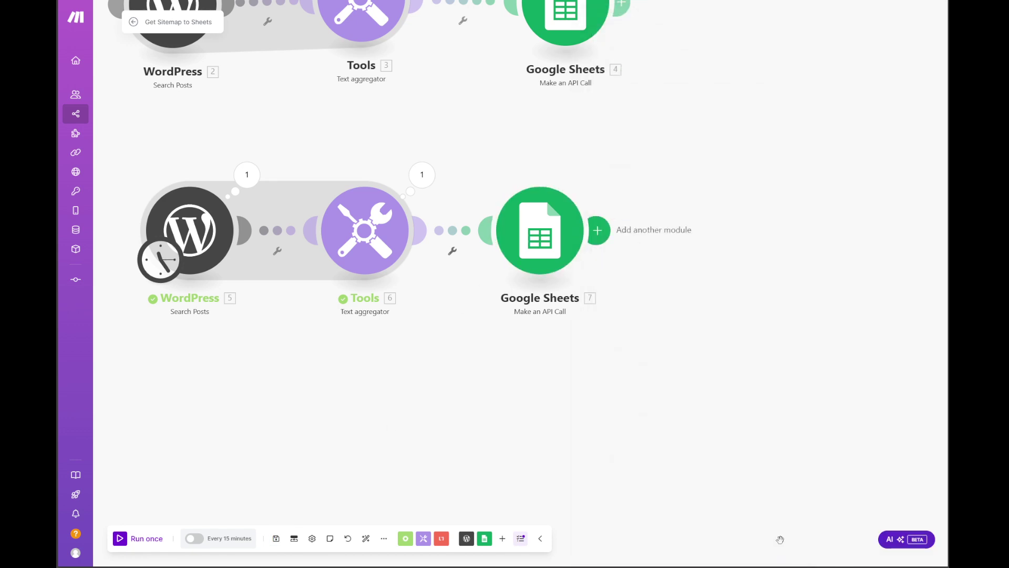
click(276, 540)
click(120, 538)
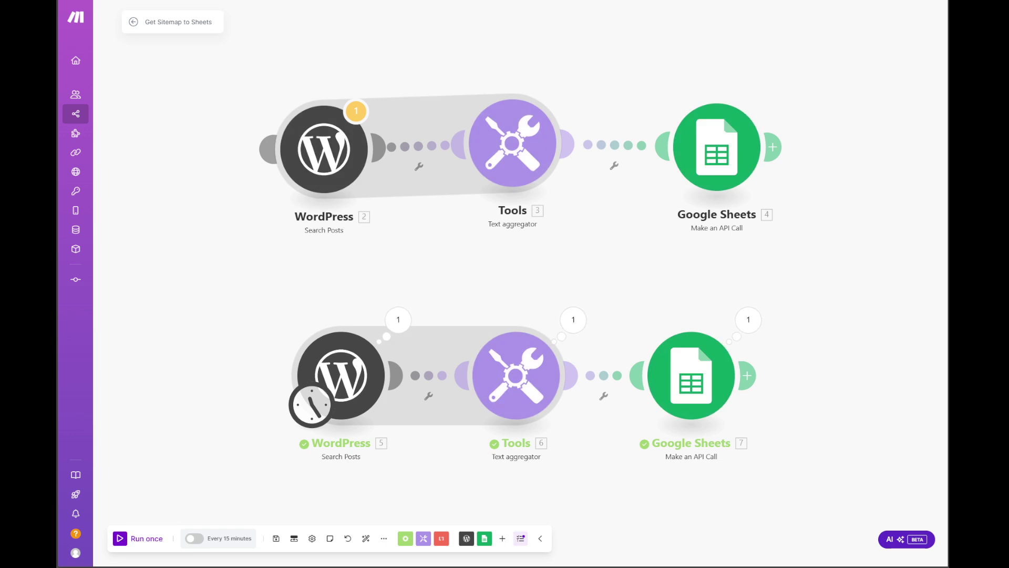
Step: Switch to the YouTube Tutorials spreadsheet and widen the Post Title, Date and Link columns of the GDG Posts sheet
key(alt+Tab)
drag(425, 92, 417, 79)
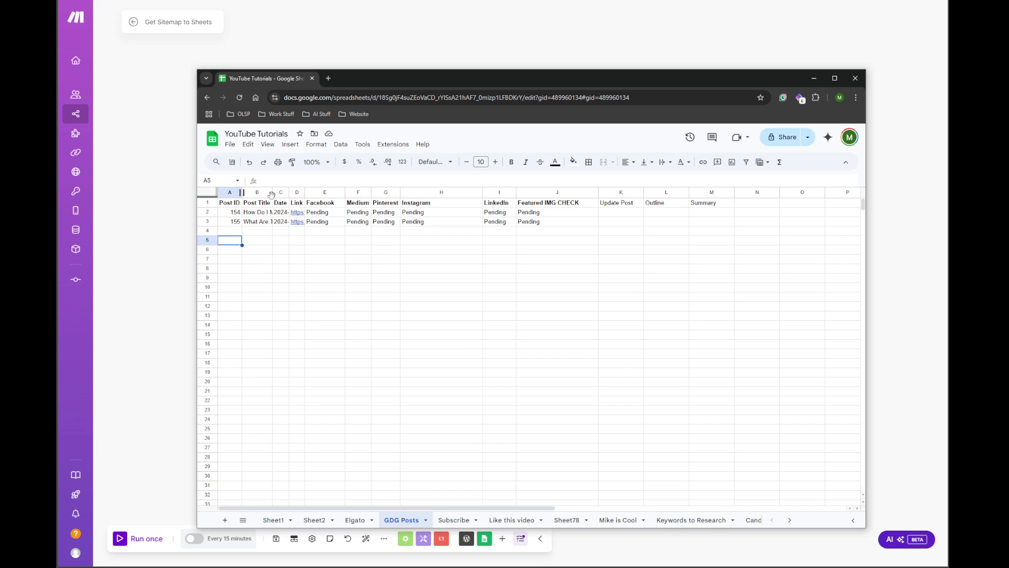
drag(272, 193, 526, 193)
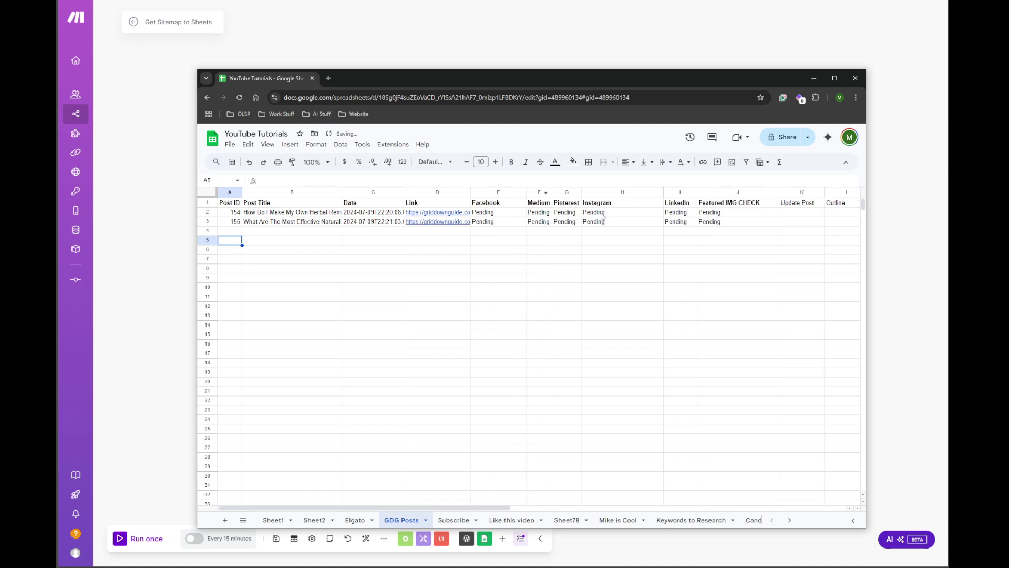
Step: Examine the appended post rows across the status columns and the Update Post, Outline and Summary columns
drag(803, 212, 864, 221)
click(722, 244)
click(485, 281)
drag(513, 283, 544, 283)
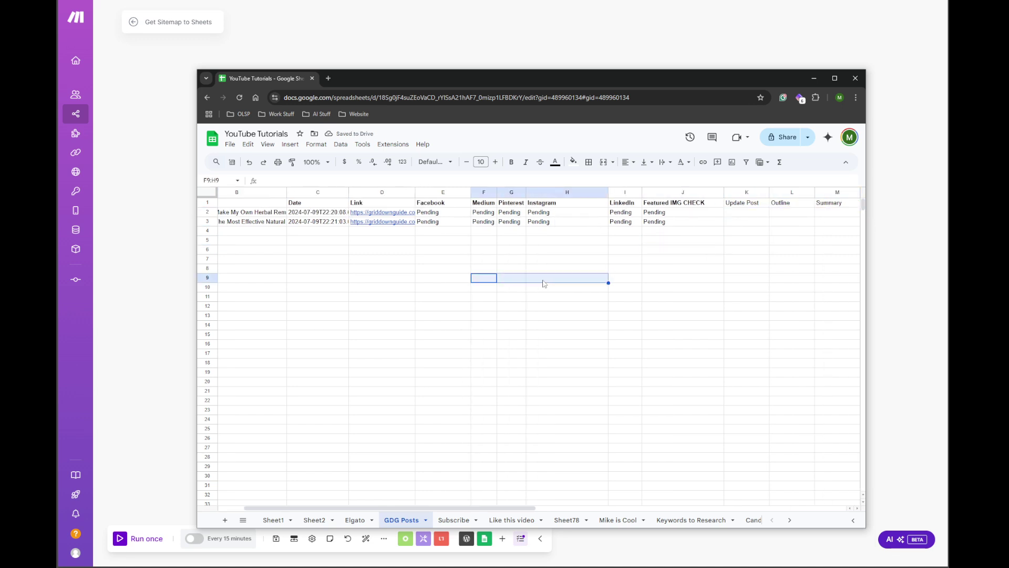
Step: Clear the test post data from A2:J3 in the GDG Posts sheet
scroll(342, 296, left, 2)
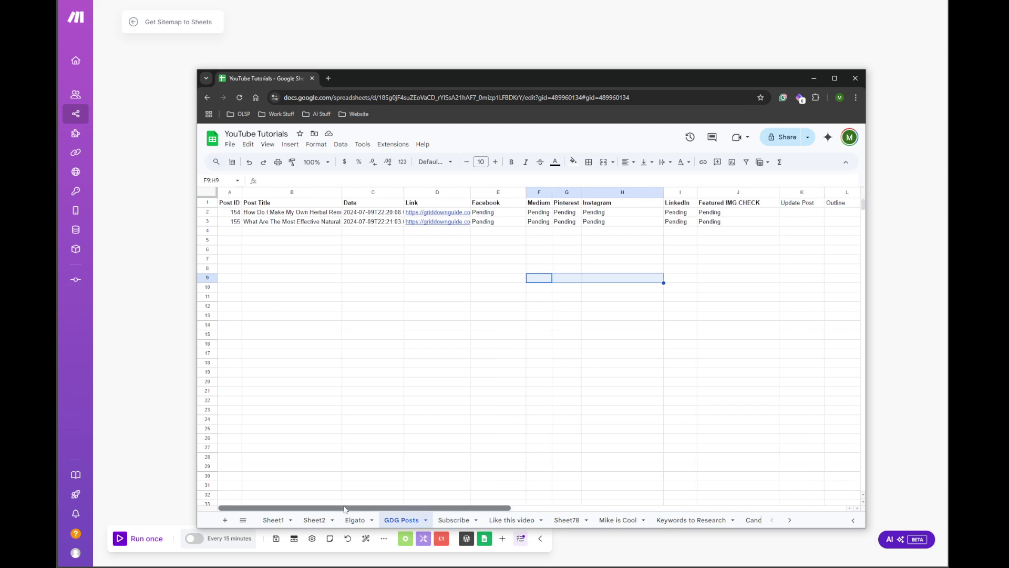
drag(231, 214, 737, 227)
key(Delete)
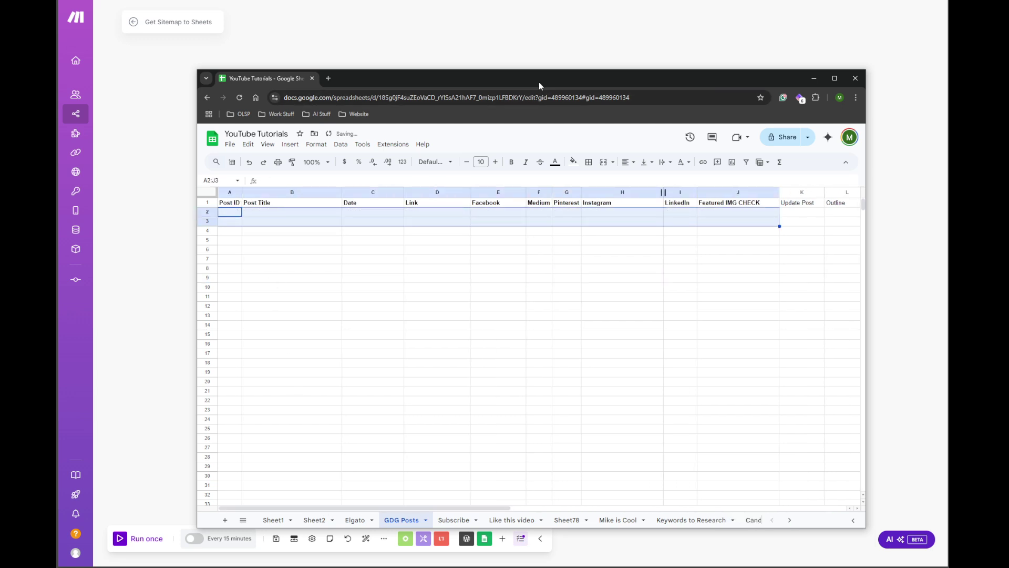
Step: Switch back to the Make scenario and reposition Tools [6] and Google Sheets [7] closer together in the lower row
key(alt+Tab)
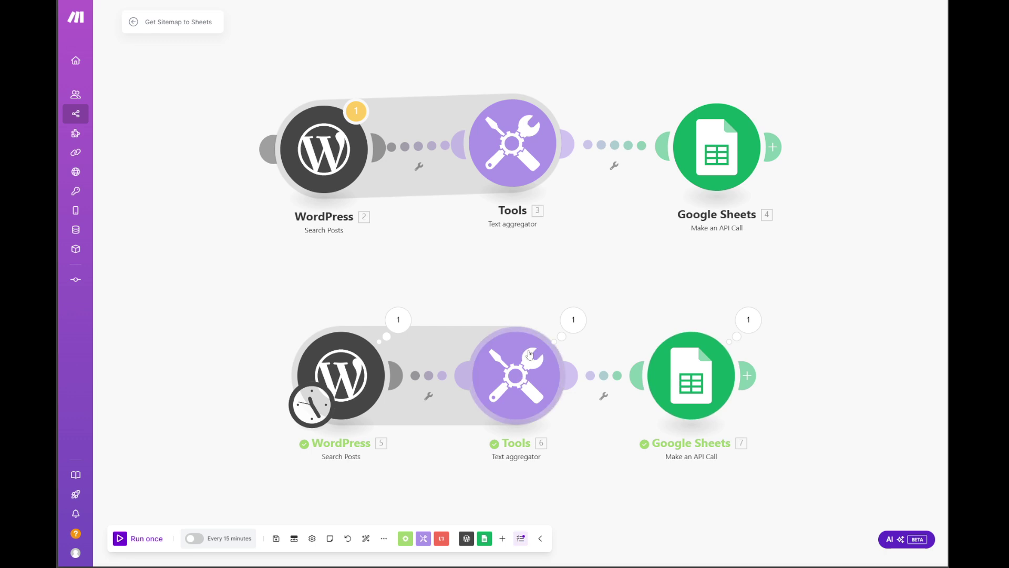
mouse_move(522, 379)
mouse_down()
mouse_move(519, 371)
mouse_move(514, 386)
mouse_up()
drag(663, 382, 671, 365)
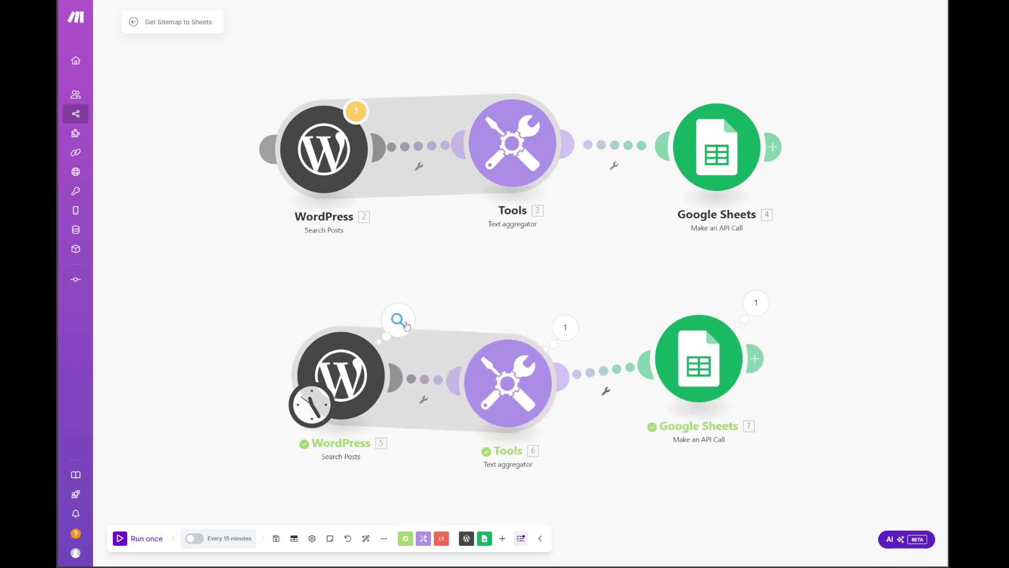
drag(505, 395, 508, 385)
drag(704, 368, 679, 383)
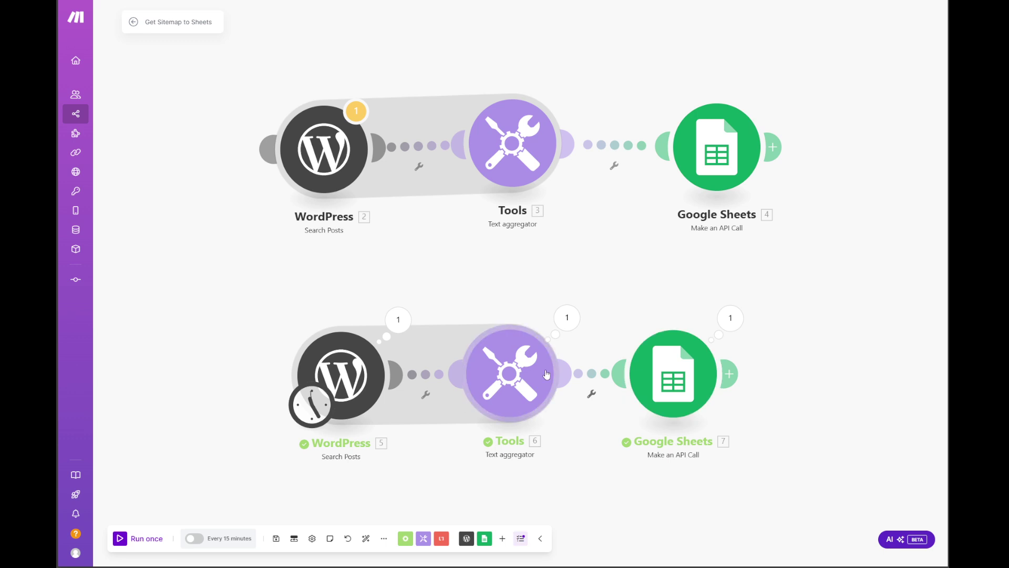
Step: Set the number of posts returned by WordPress [5] Search Posts to 1000
click(351, 367)
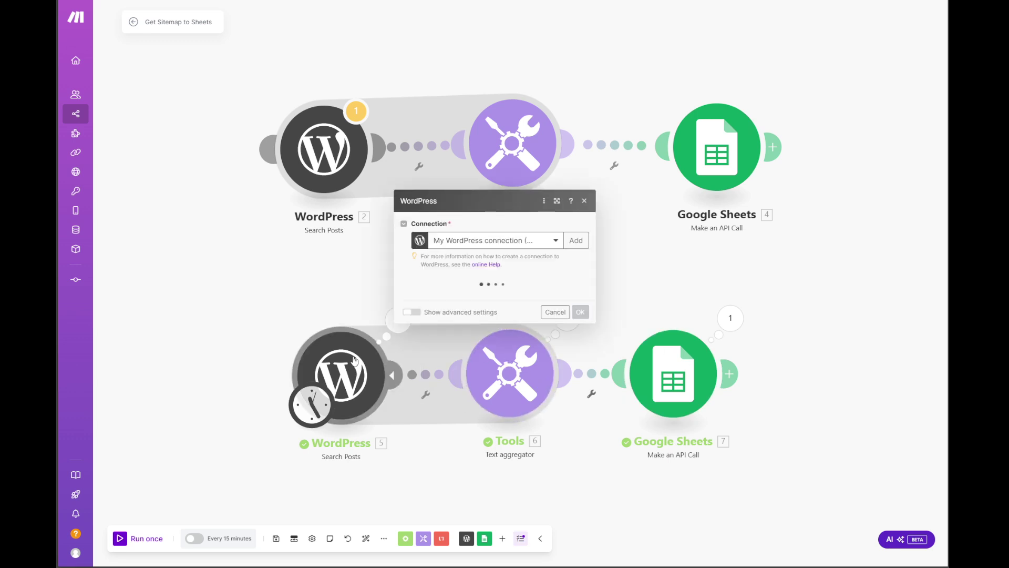
click(428, 511)
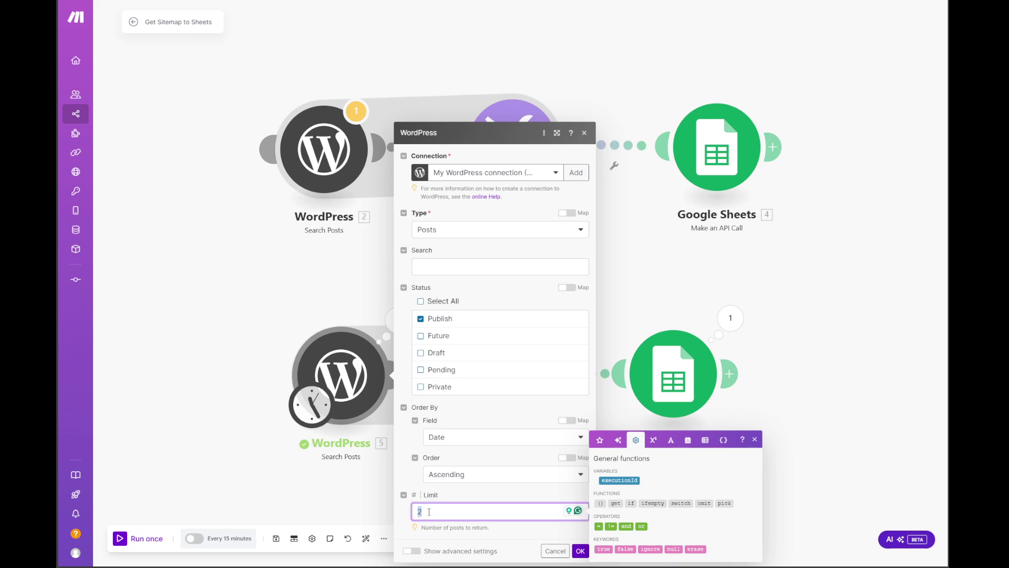
text(1000)
click(580, 551)
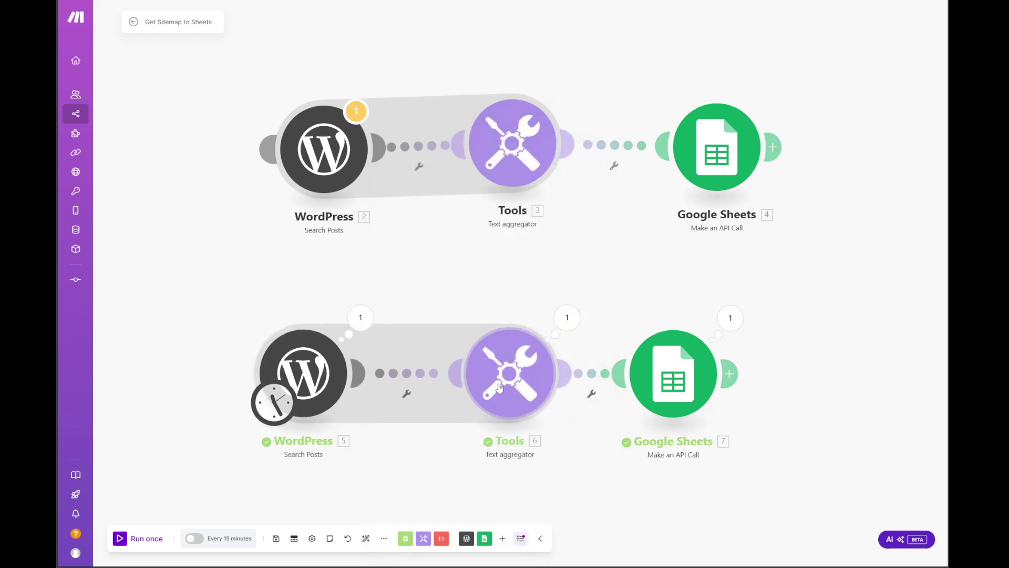
Step: Move Tools [6] and Google Sheets [7] closer to WordPress [5] and review both modules' settings
click(499, 388)
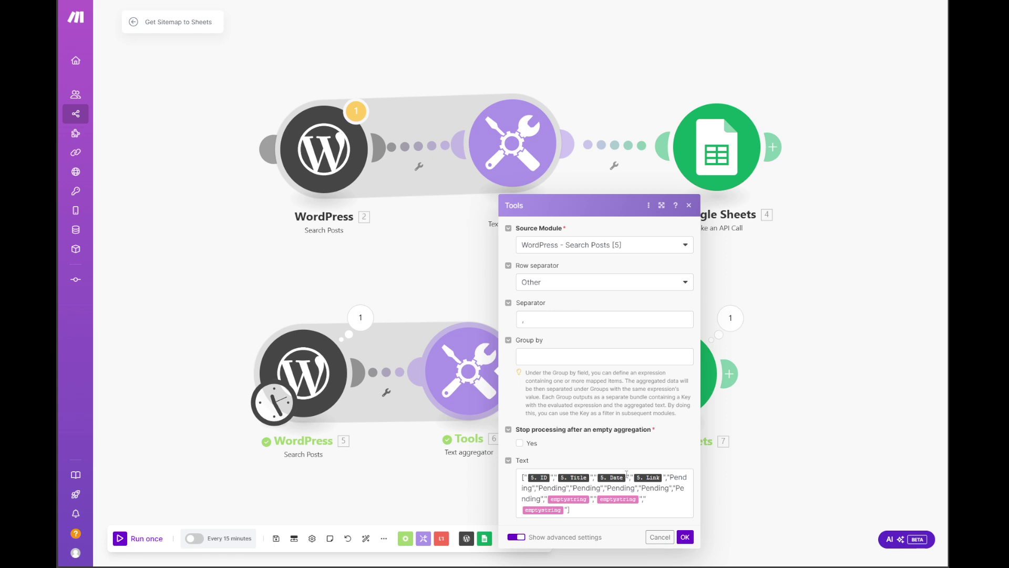
click(686, 537)
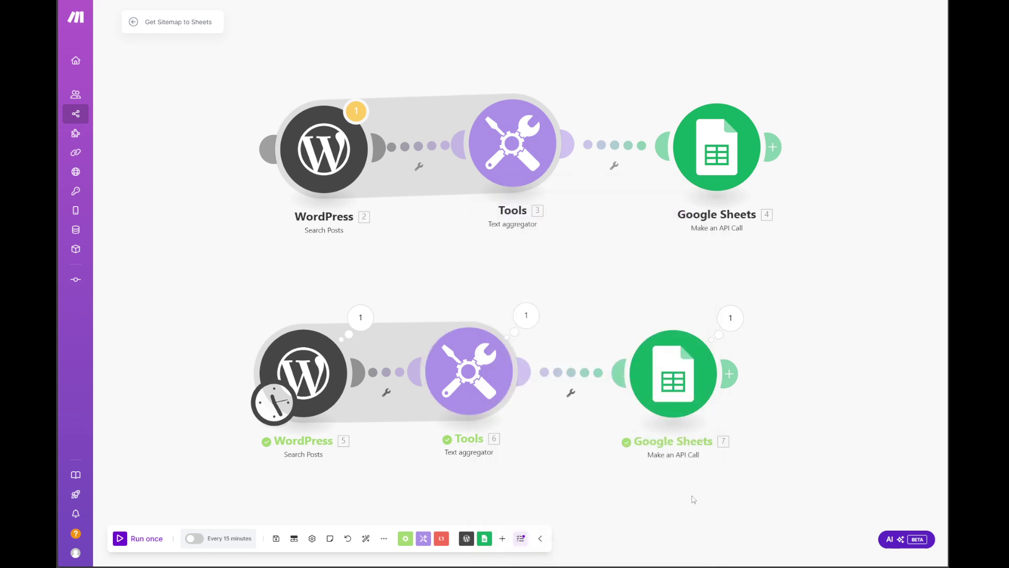
click(624, 377)
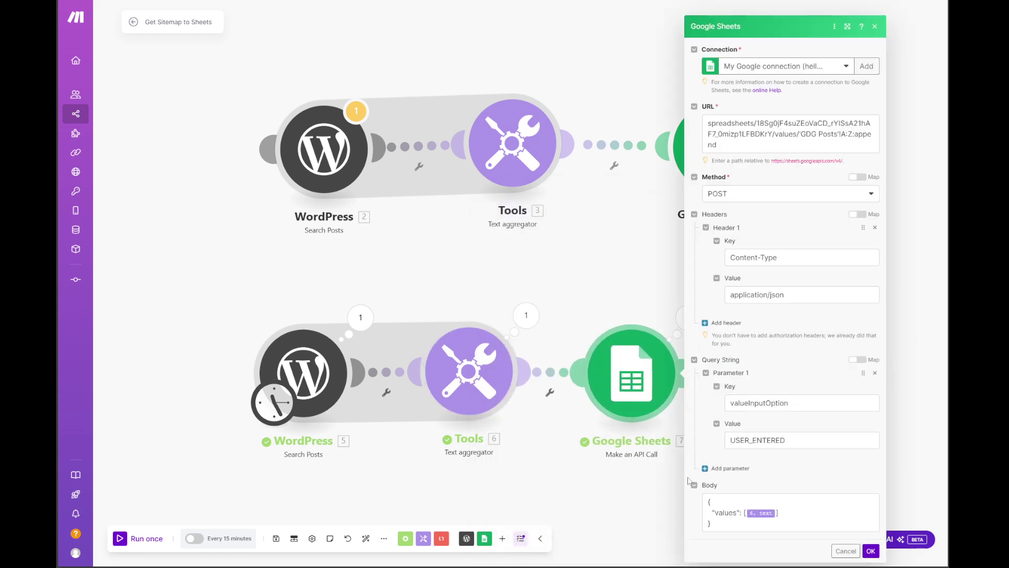
click(871, 551)
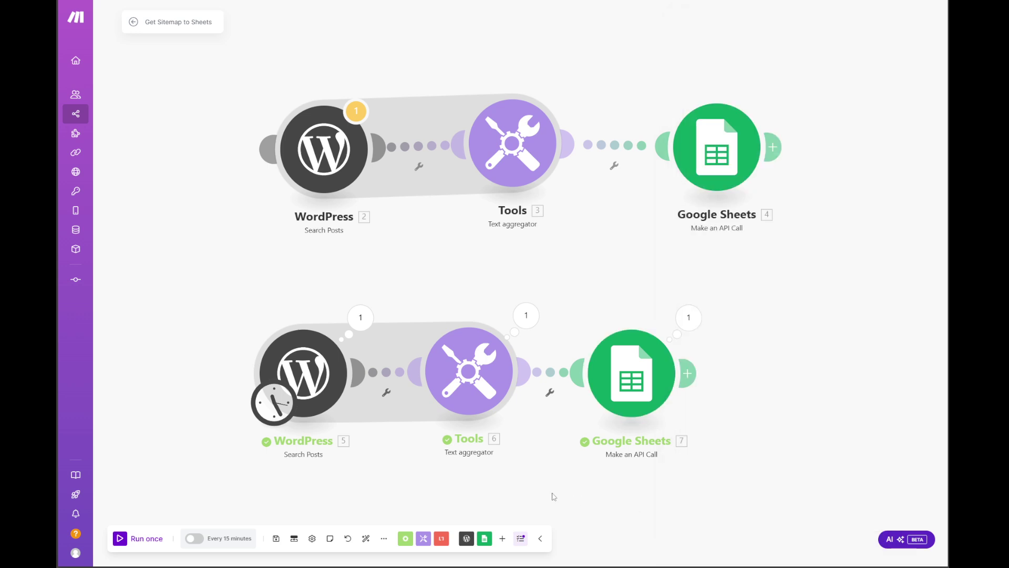
Step: Save and run the scenario once, and switch to the YouTube Tutorials spreadsheet to check the GDG Posts rows
click(282, 542)
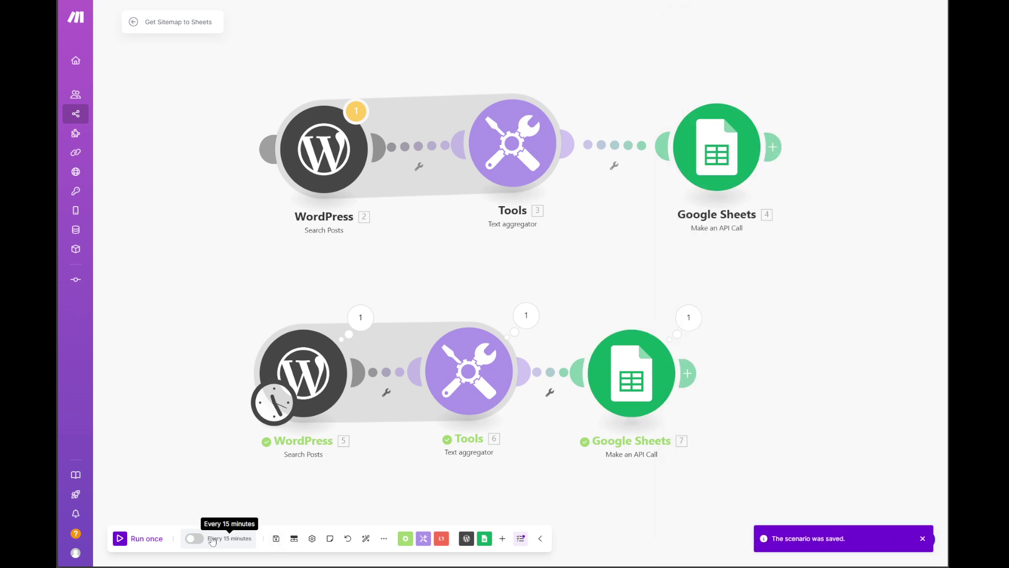
click(119, 541)
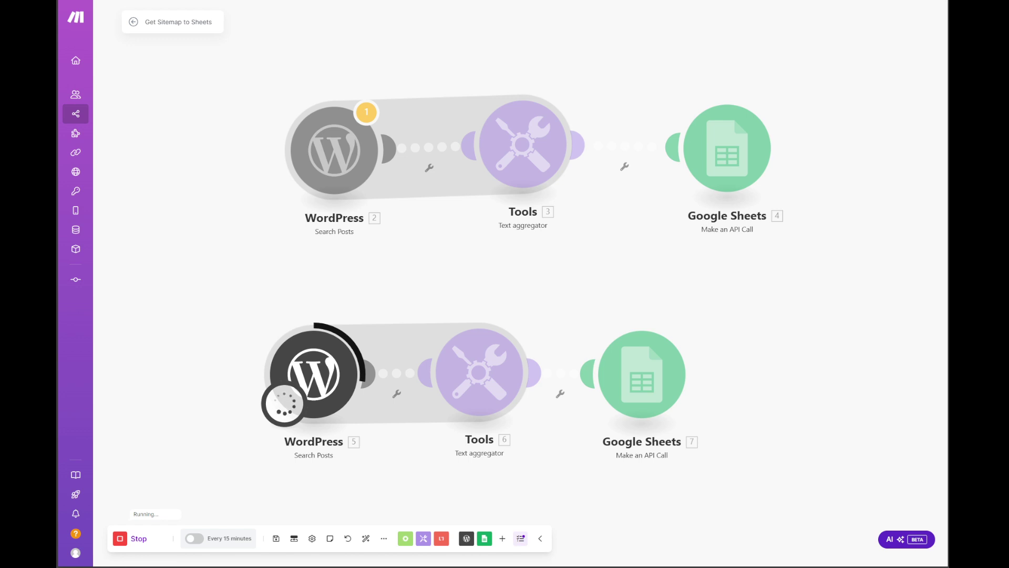
key(alt+Tab)
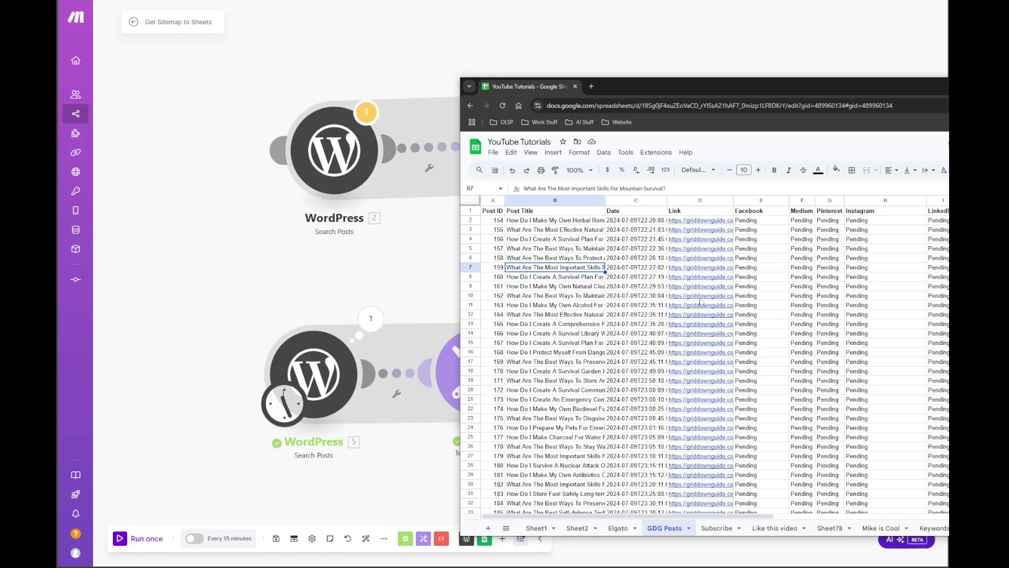
Step: Check the executed lower scenario row in Make and look through the GDG Posts rows down to the last filled one
drag(531, 86, 892, 55)
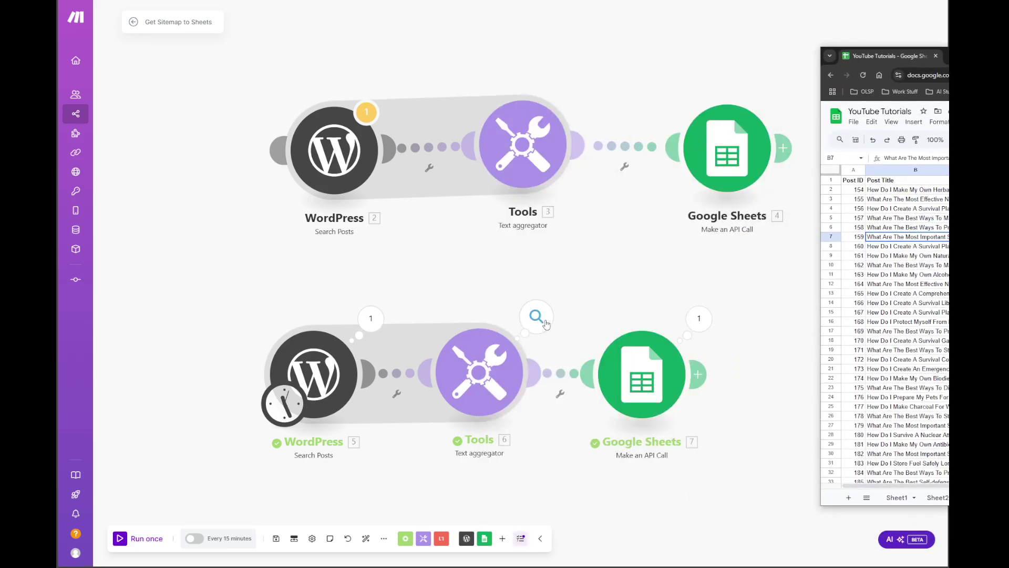
drag(892, 56, 559, 9)
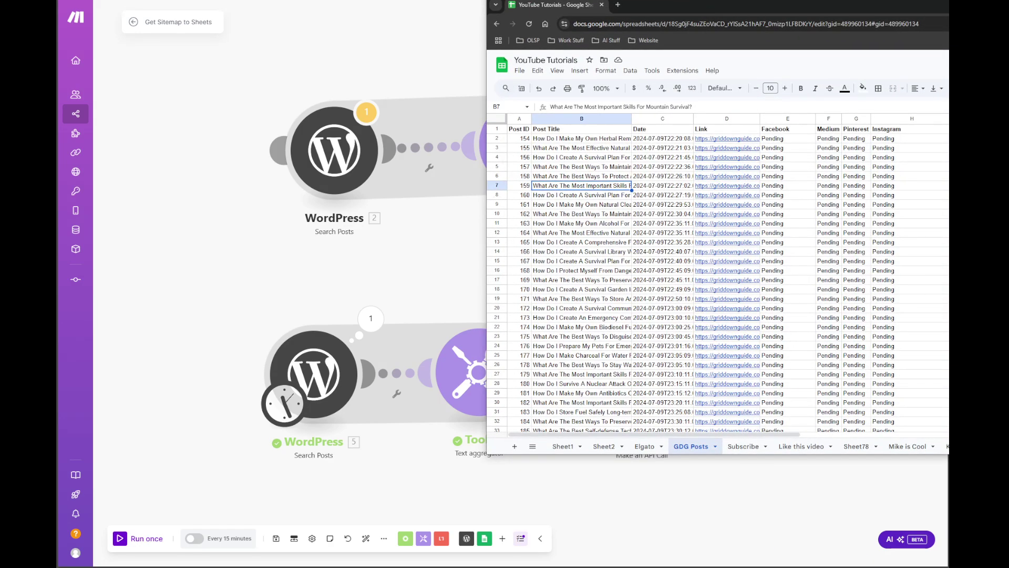
scroll(718, 277, down, 20)
scroll(718, 277, up, 8)
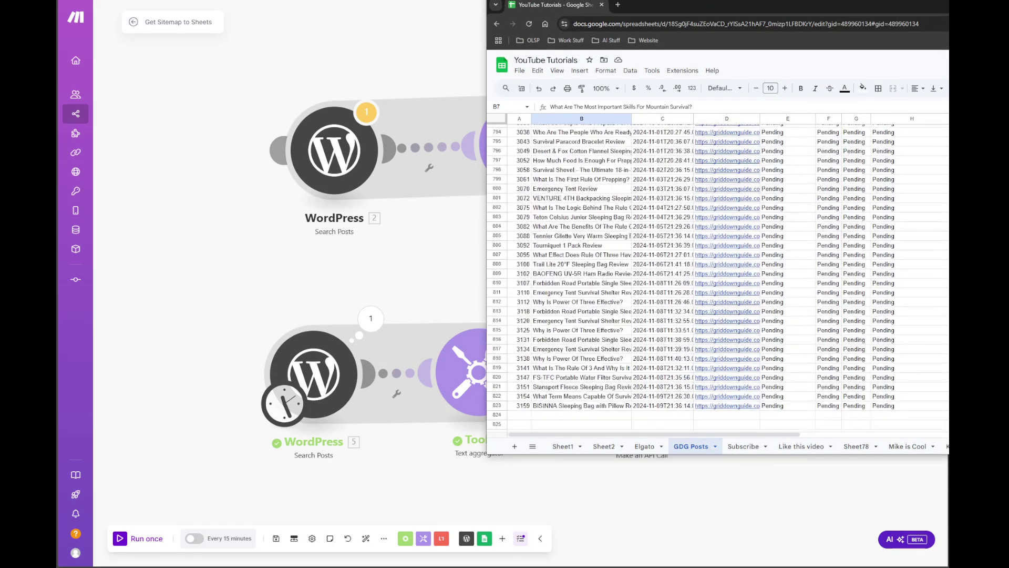
scroll(718, 277, down, 3)
scroll(719, 277, up, 20)
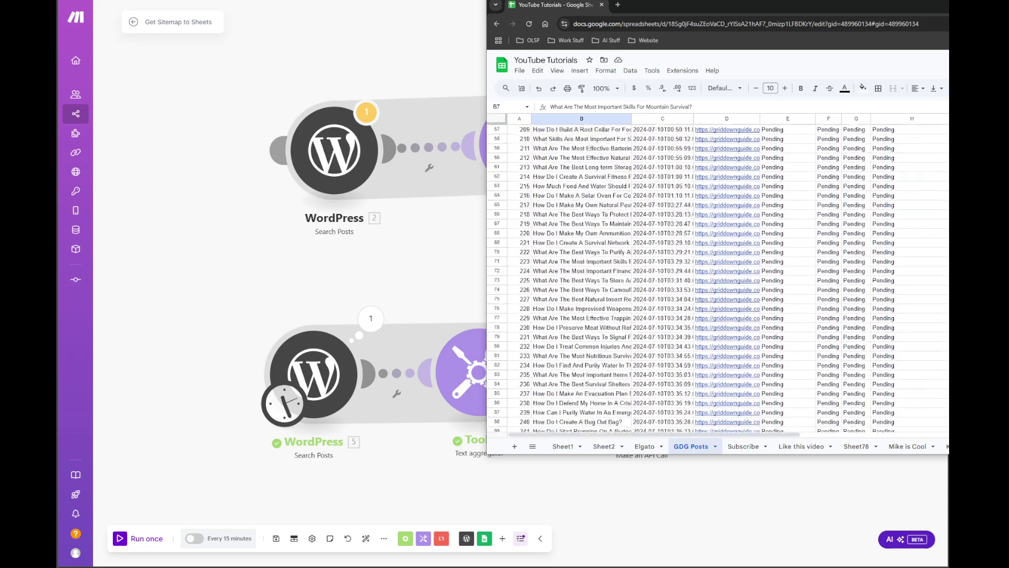
drag(850, 10, 544, 10)
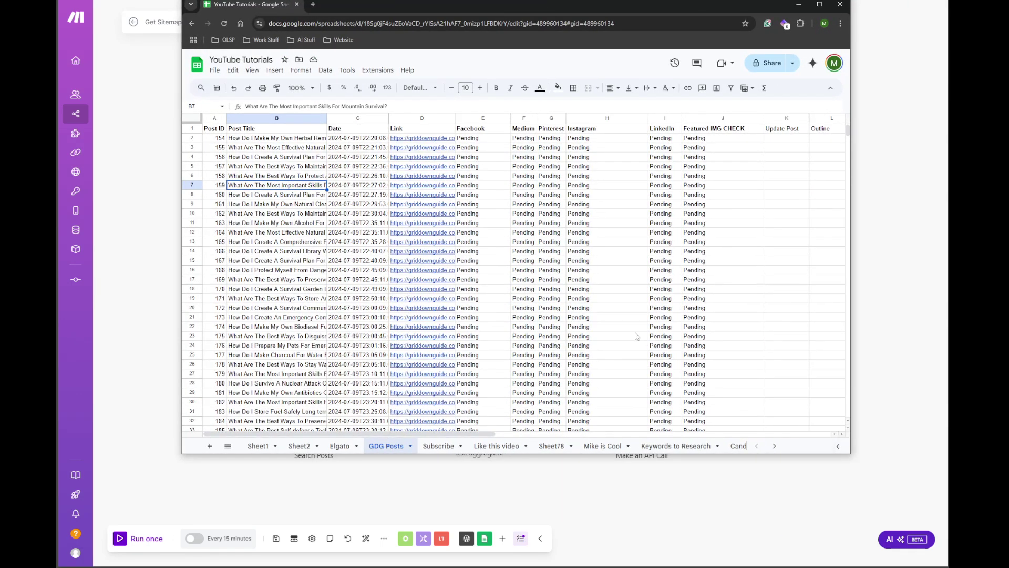
scroll(636, 328, down, 12)
scroll(636, 327, up, 12)
Step: Inspect the first post's cells in row 2 of GDG Posts, from Post ID across to Update Post
click(212, 139)
click(277, 140)
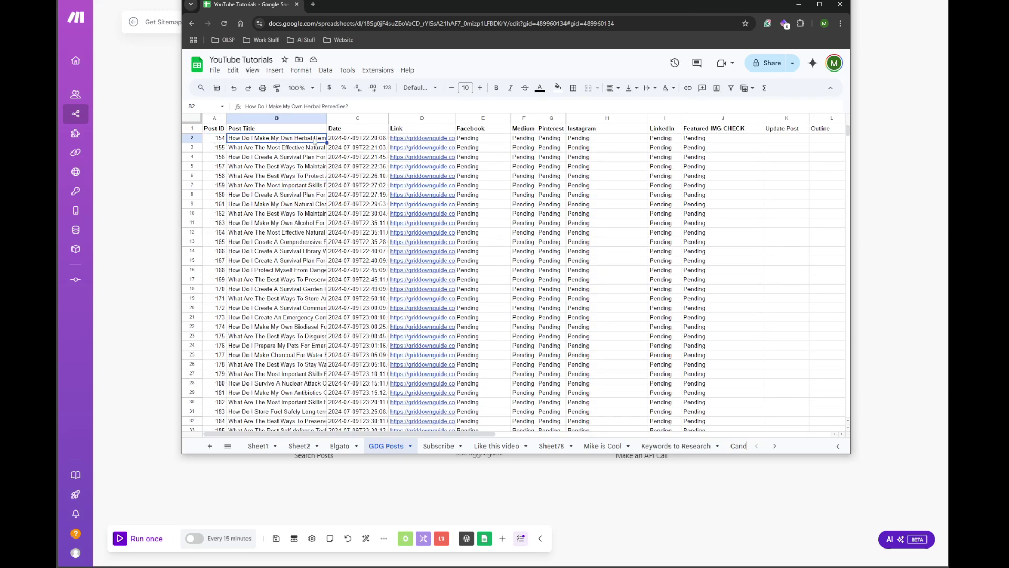
click(350, 140)
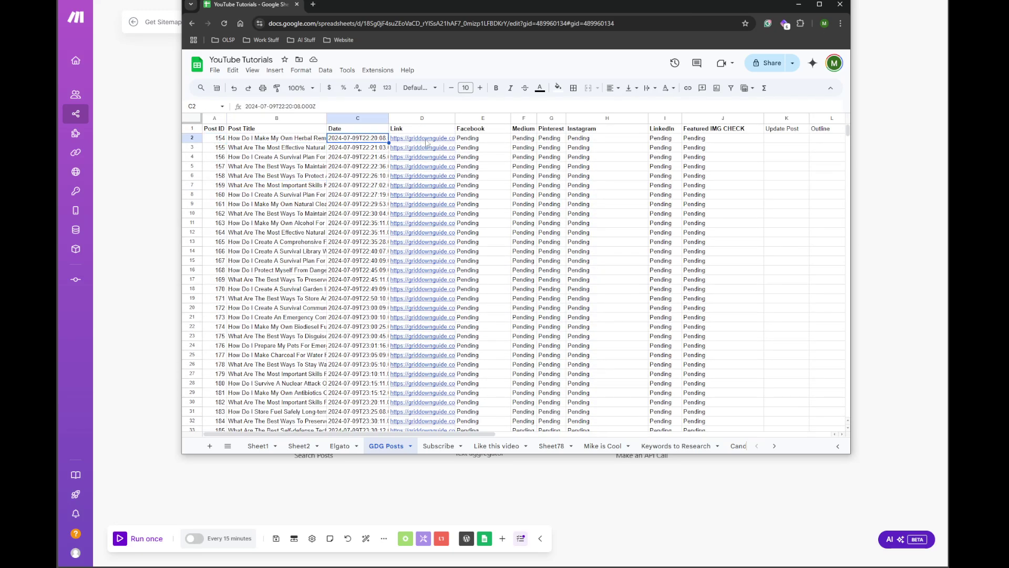
click(492, 140)
click(533, 141)
click(551, 140)
click(592, 140)
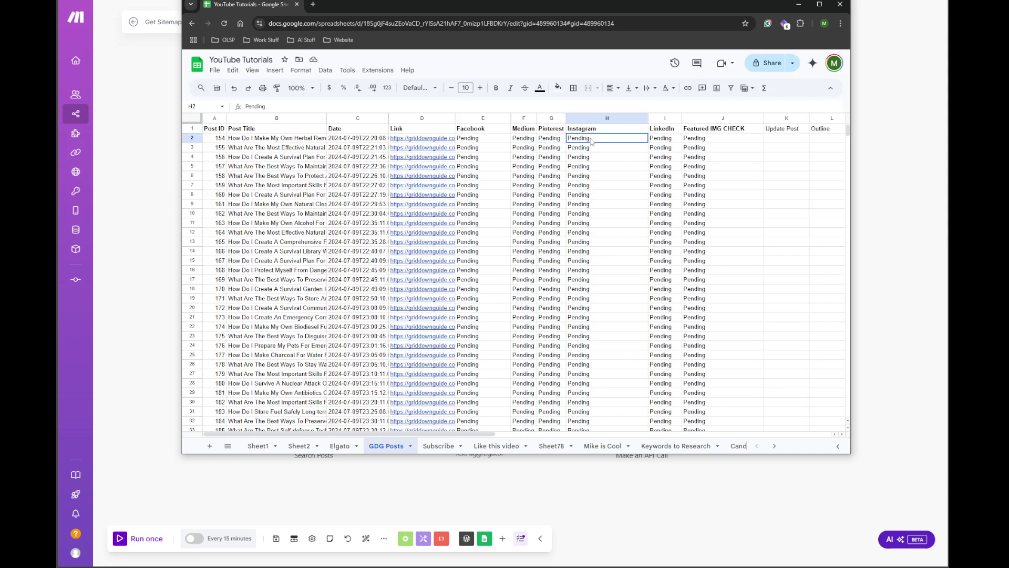
click(670, 140)
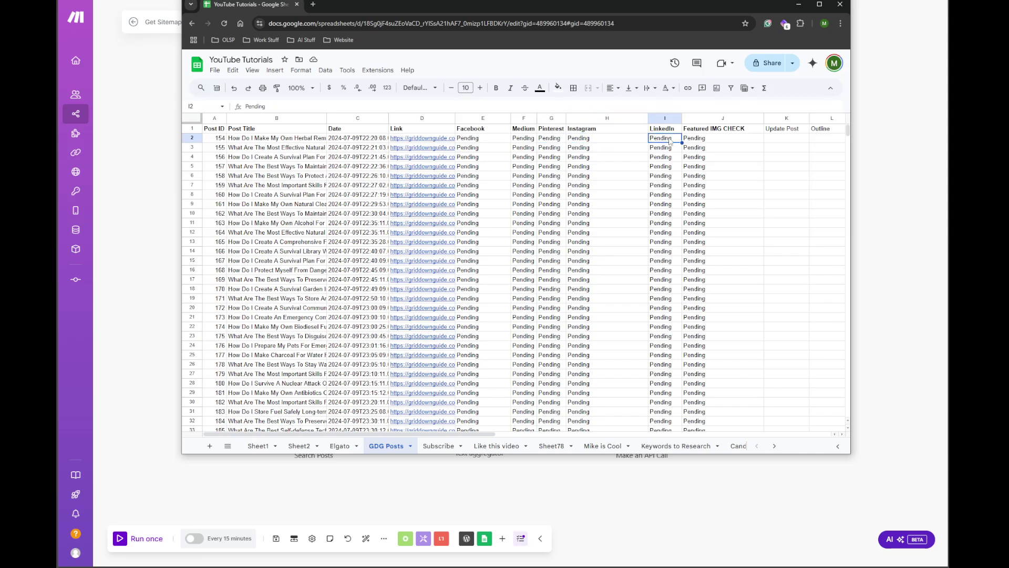
click(719, 131)
click(716, 140)
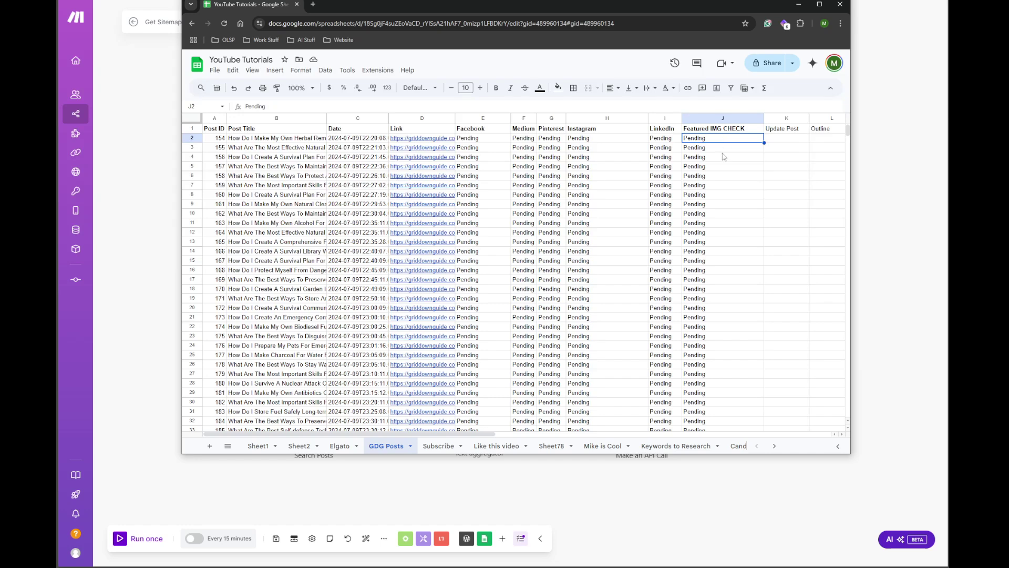
click(783, 140)
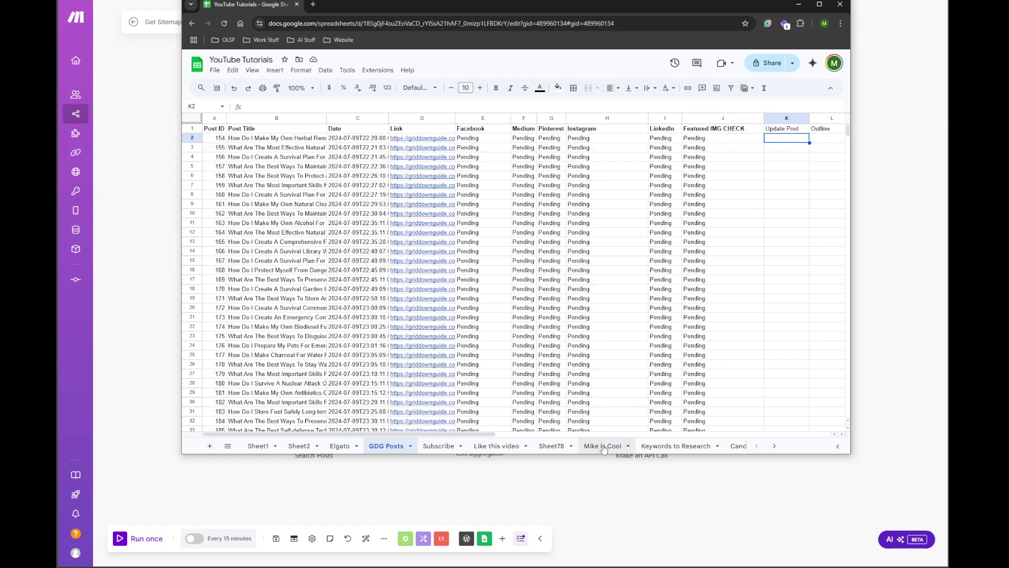
Step: Examine the Outline and Summary columns of GDG Posts and return to the sheet's first columns
drag(432, 435, 503, 440)
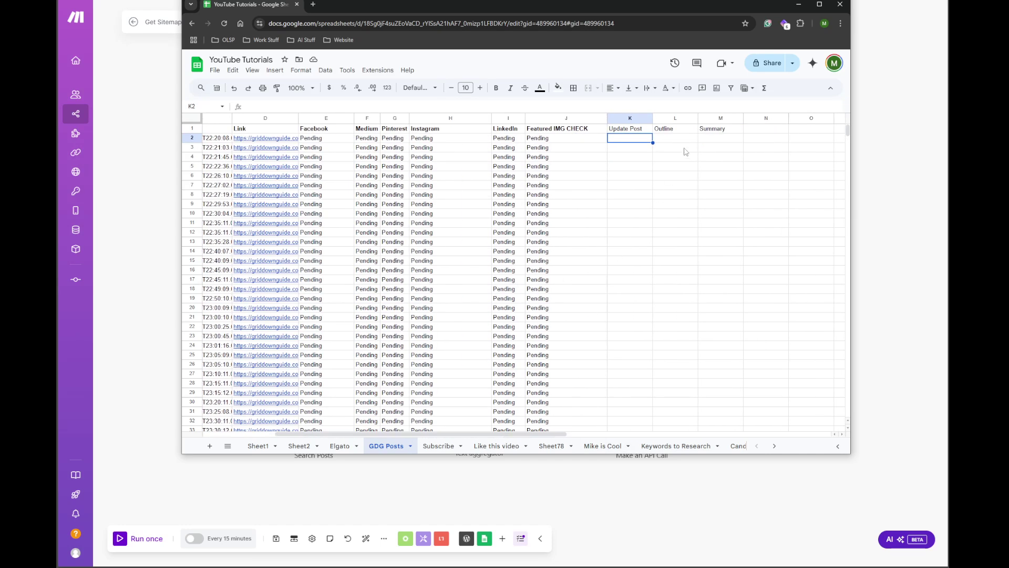
drag(683, 139, 707, 138)
click(680, 213)
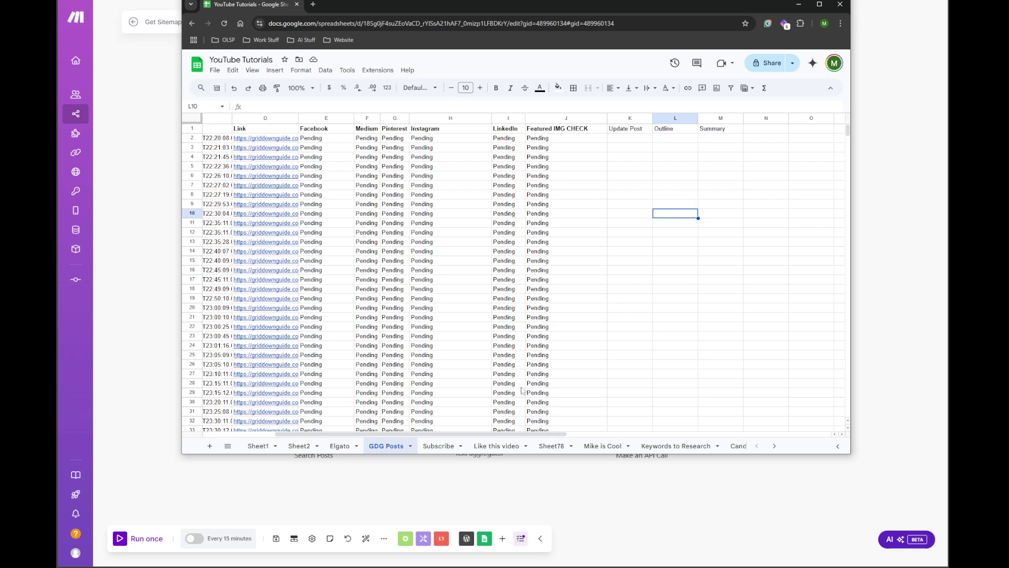
drag(473, 434, 401, 434)
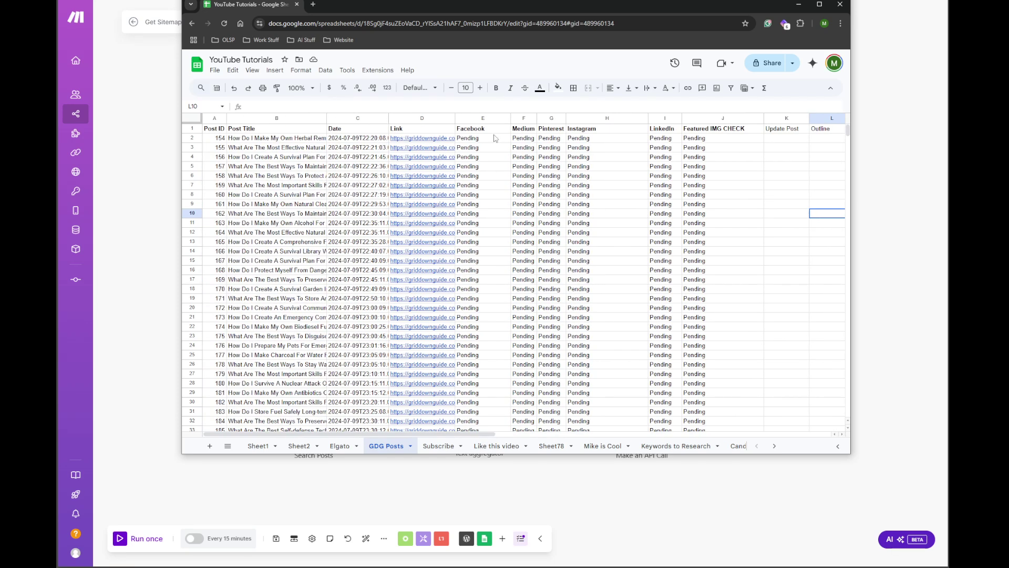
Step: Move the spreadsheet window aside to reveal the whole scenario and look through the Post ID and Post Title rows beside it
drag(466, 2, 1007, 30)
scroll(920, 226, down, 20)
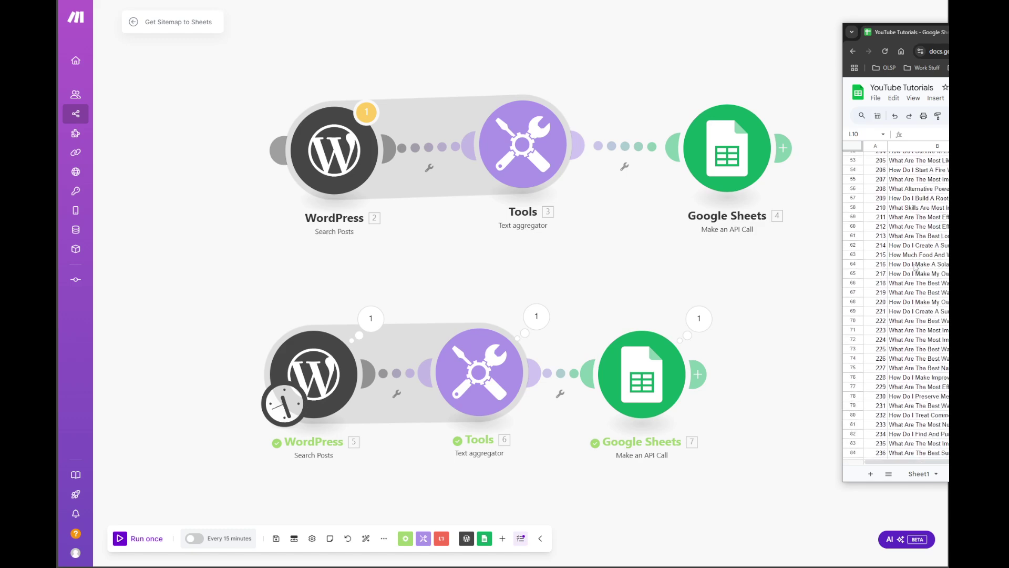
scroll(916, 264, down, 20)
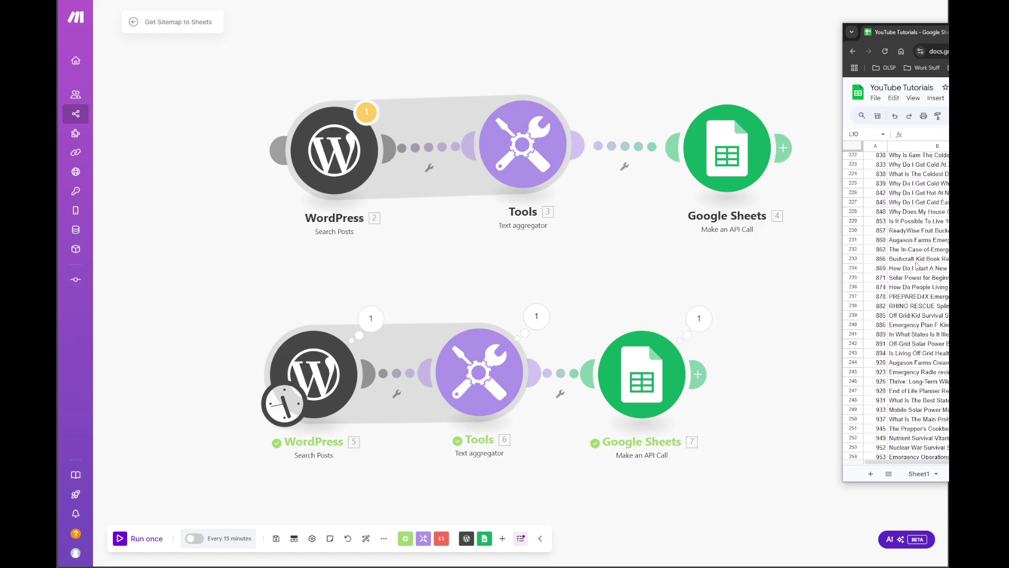
scroll(917, 265, down, 20)
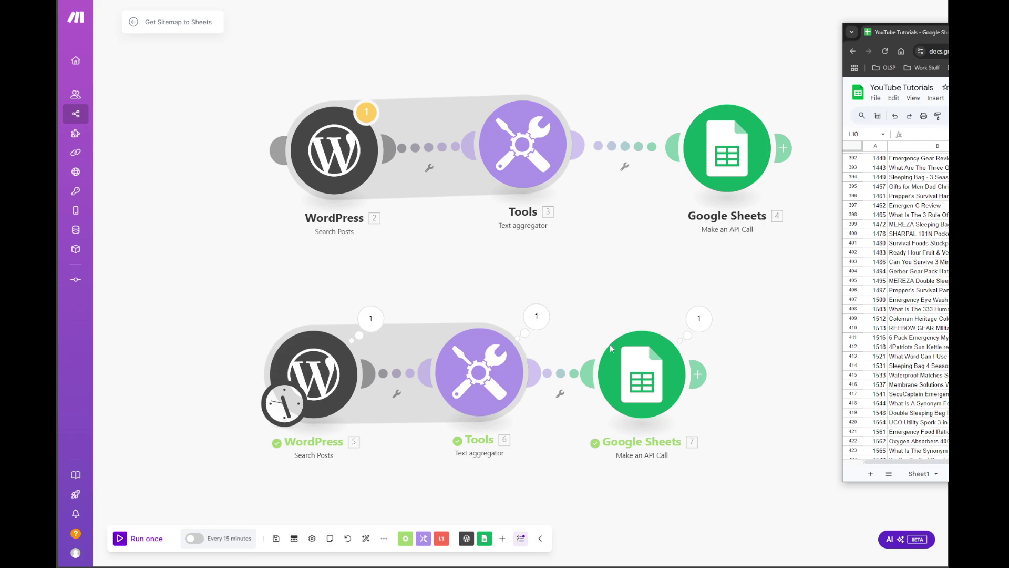
scroll(916, 264, down, 15)
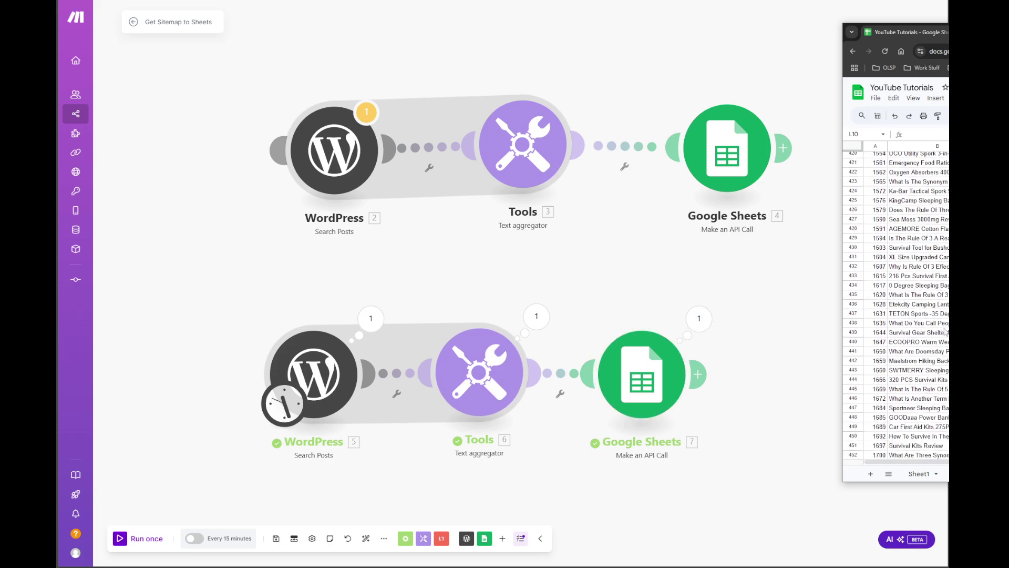
Step: Bring the full GDG Posts sheet back into view, check its further rows and header row, and return to the Make scenario
drag(1007, 36, 504, 57)
scroll(455, 314, down, 5)
scroll(455, 314, down, 15)
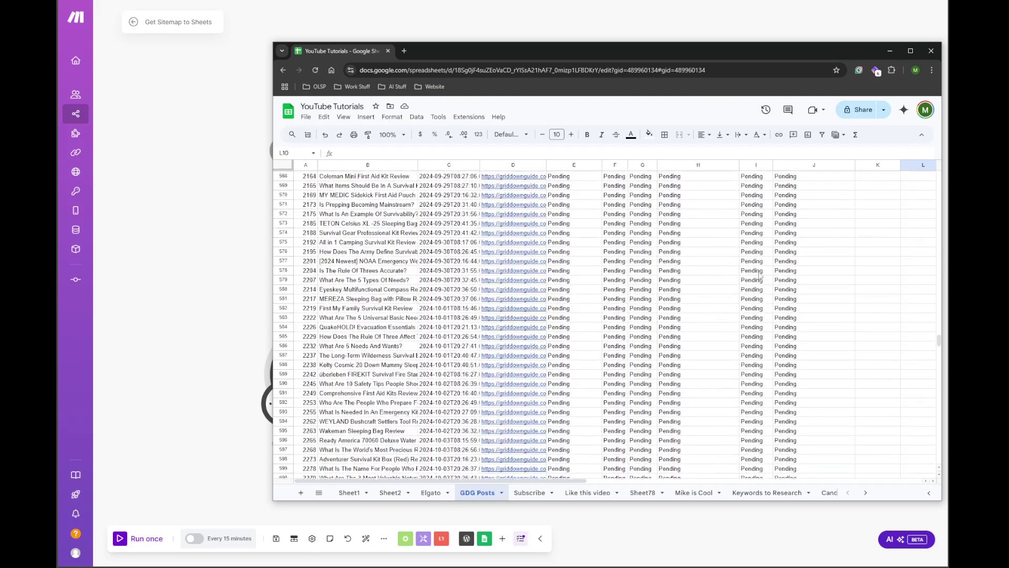
drag(940, 344, 943, 159)
scroll(932, 411, down, 1)
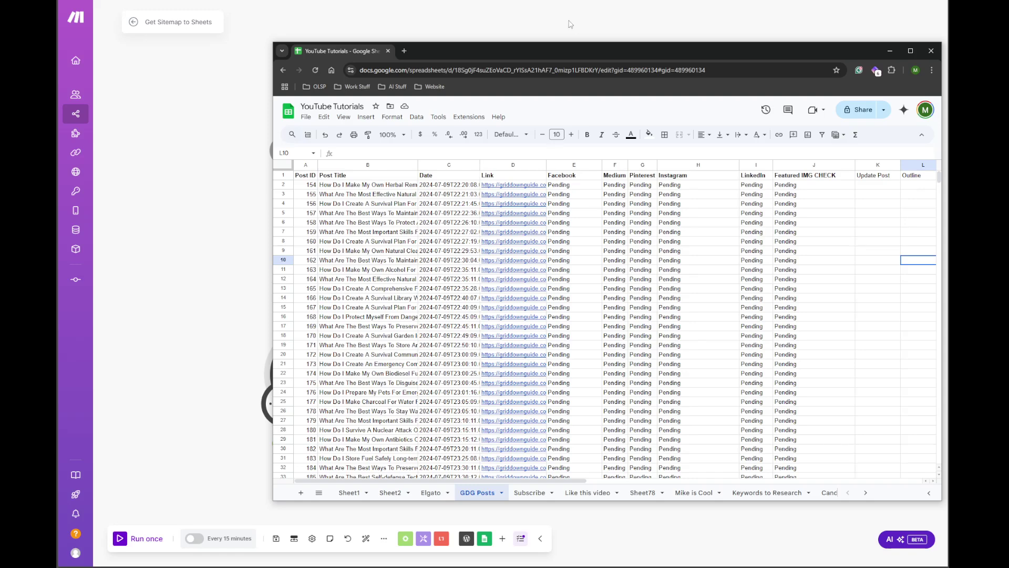
drag(560, 49, 1008, 103)
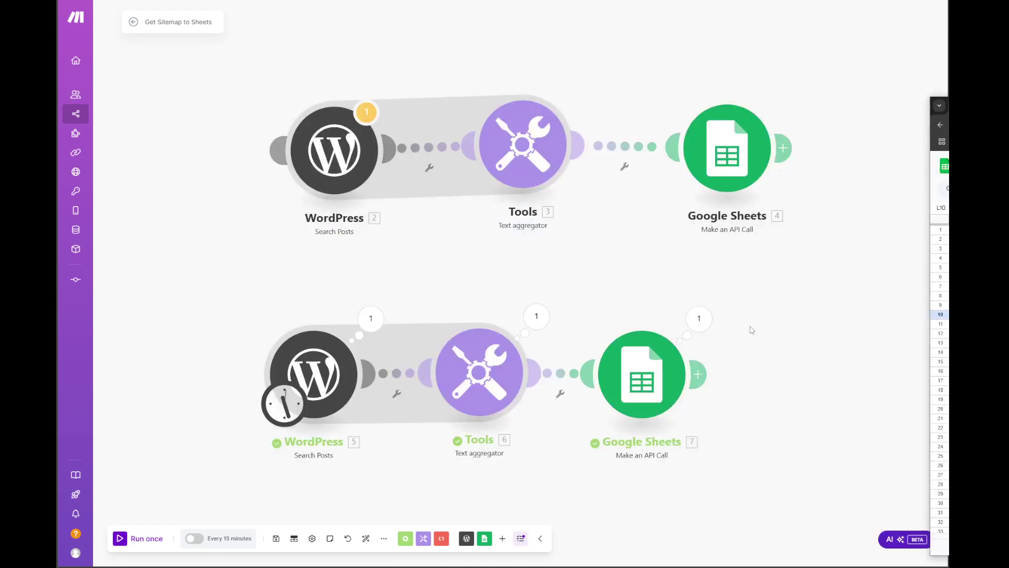
click(774, 311)
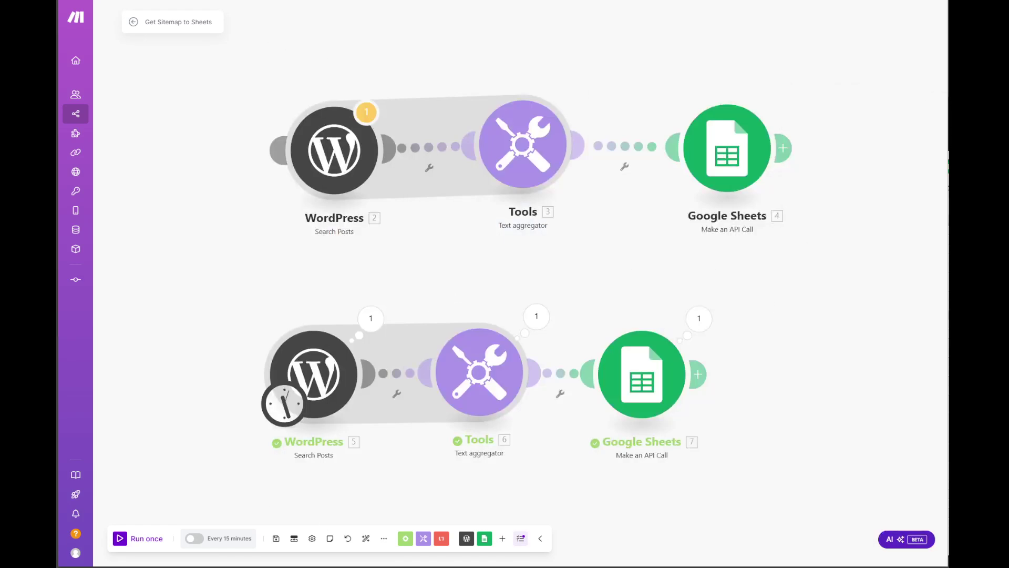